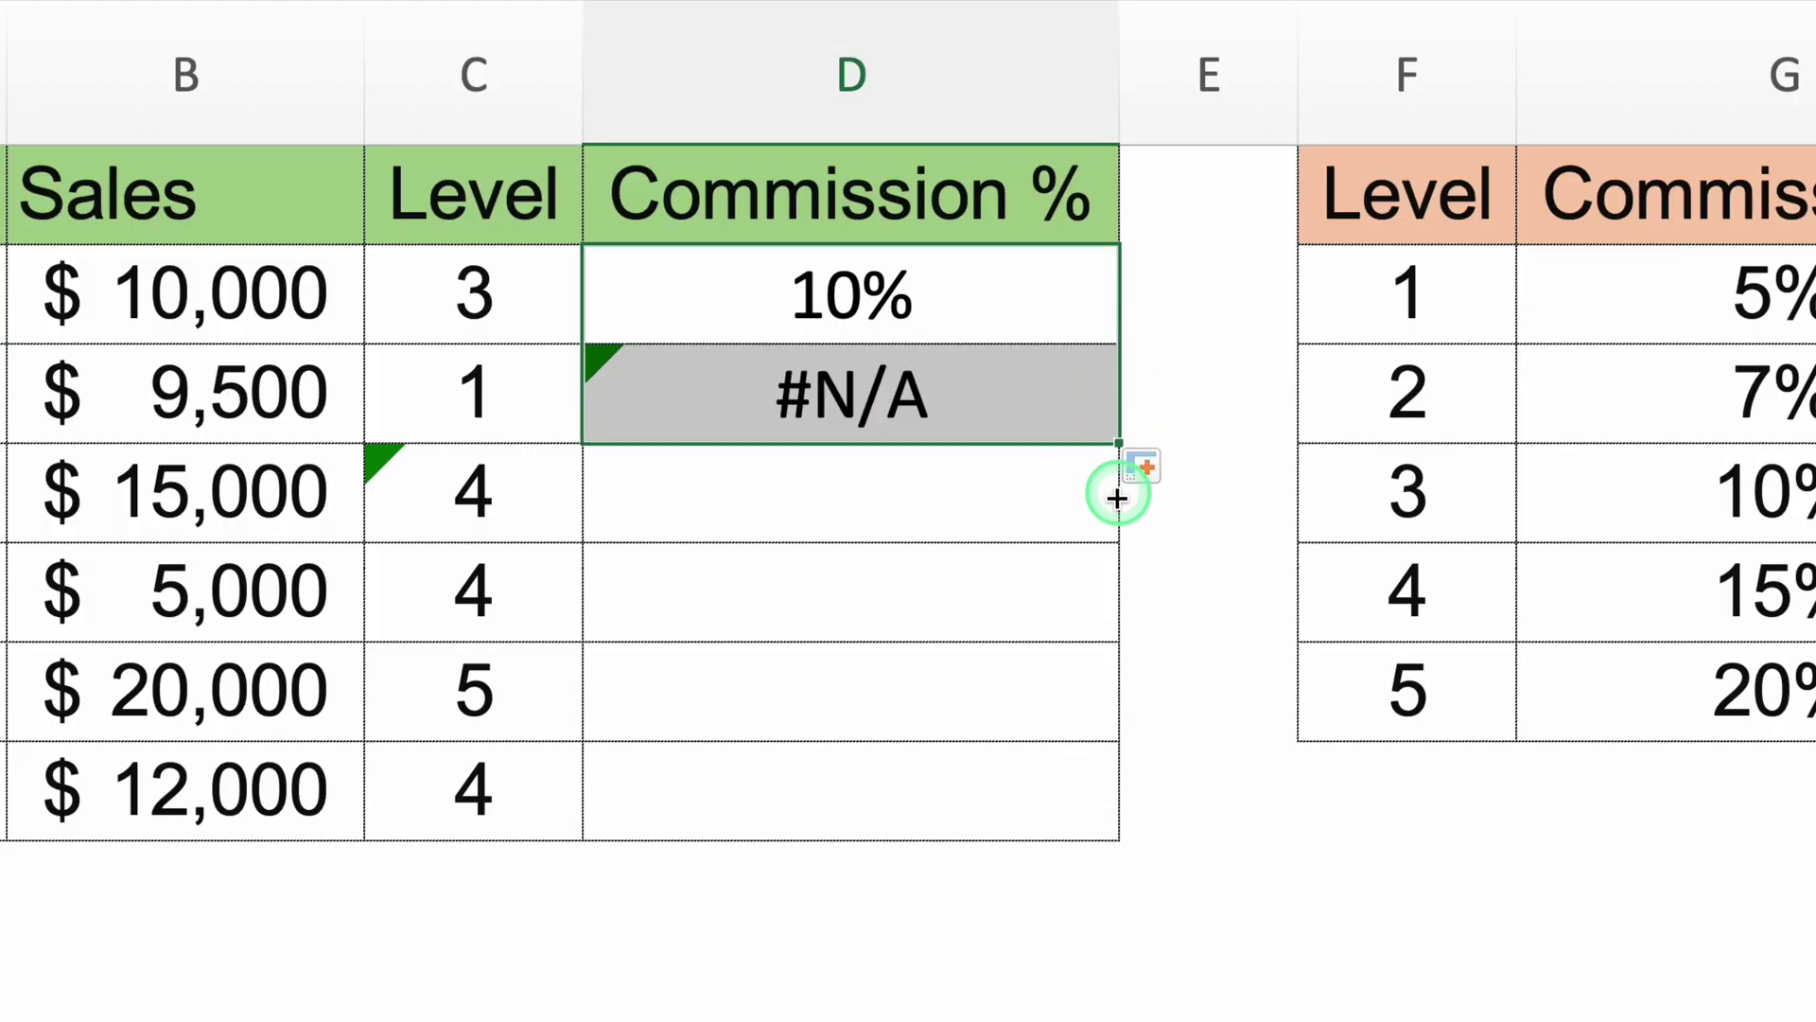
pyautogui.moveTo(1118, 496); pyautogui.dragTo(1108, 620)
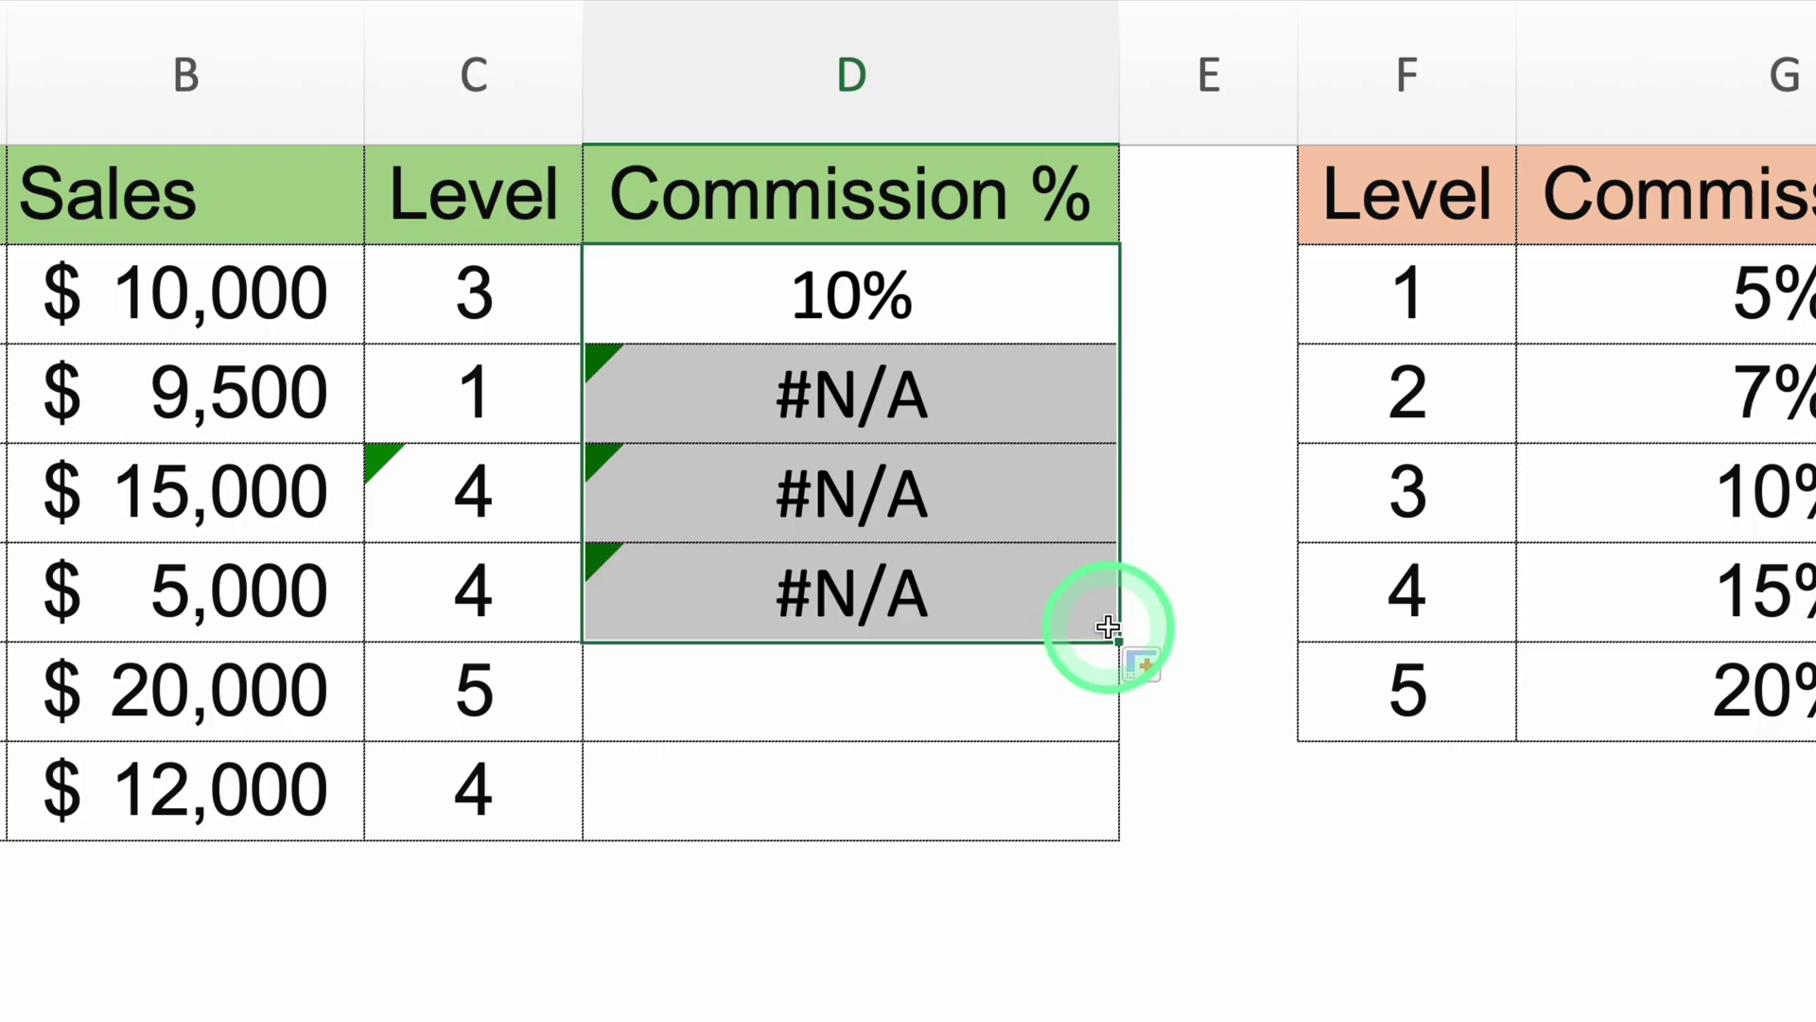
pyautogui.click(1251, 920)
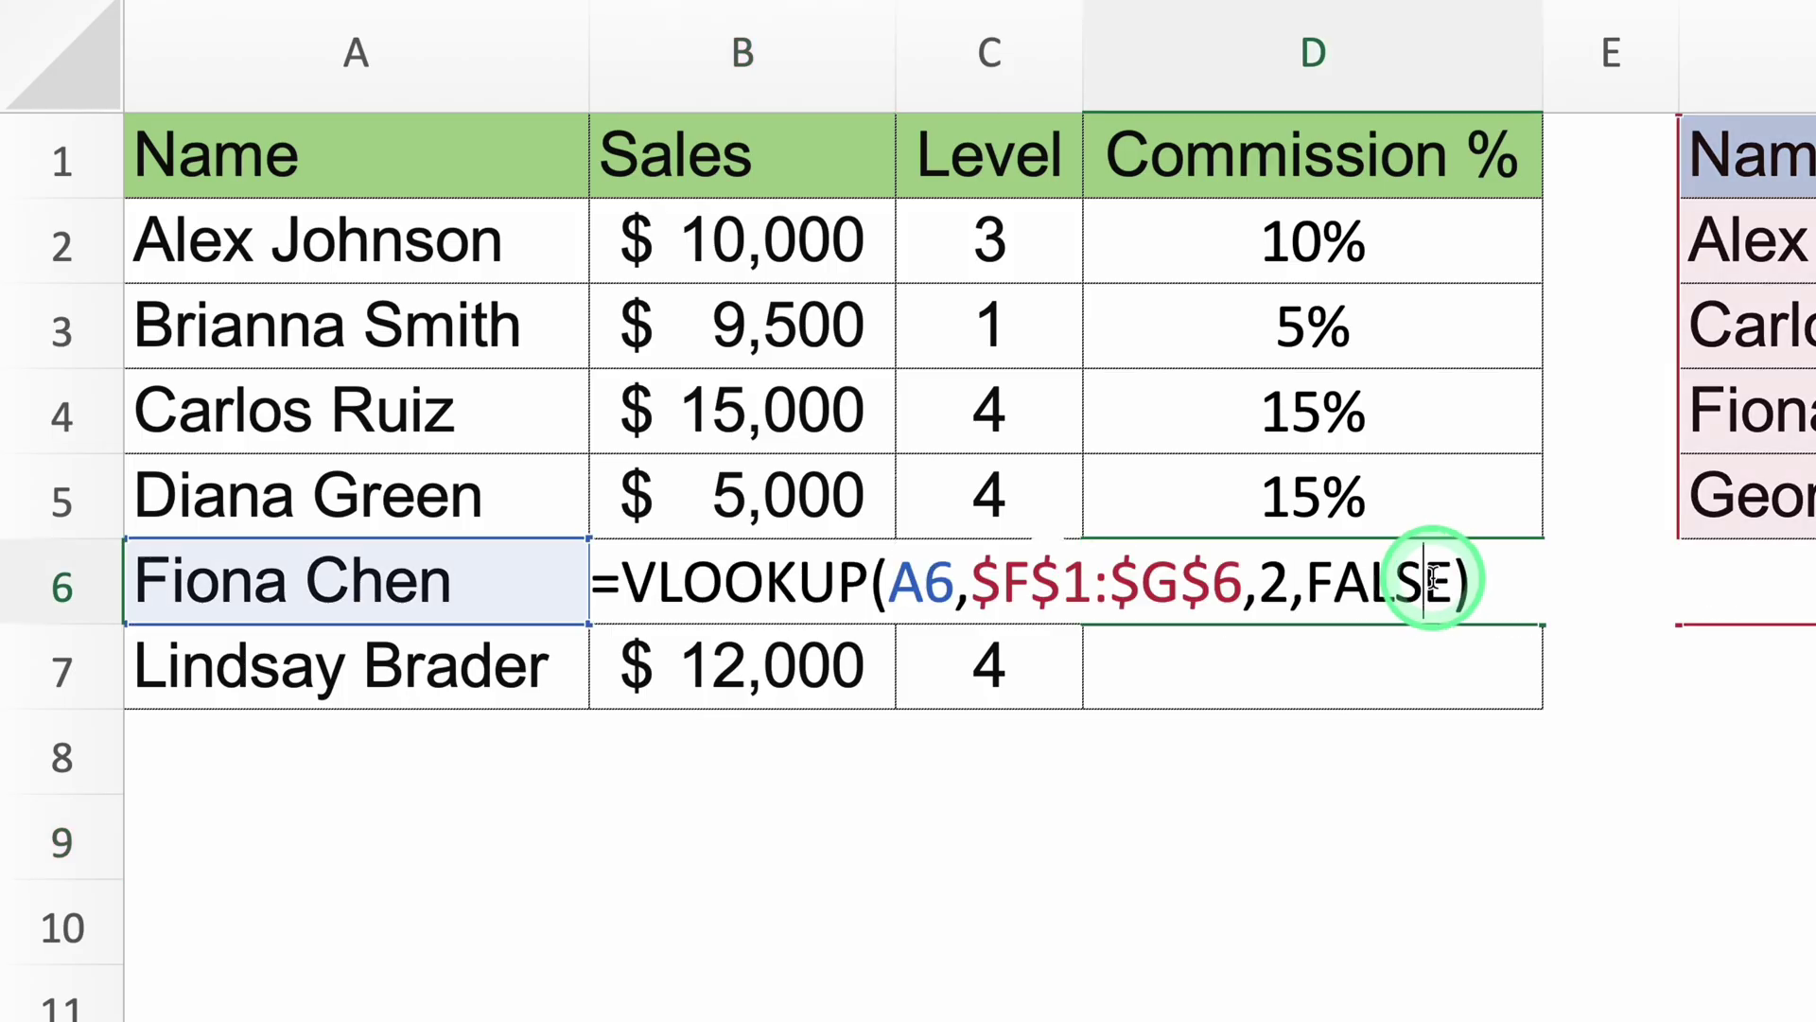
pyautogui.click(895, 582)
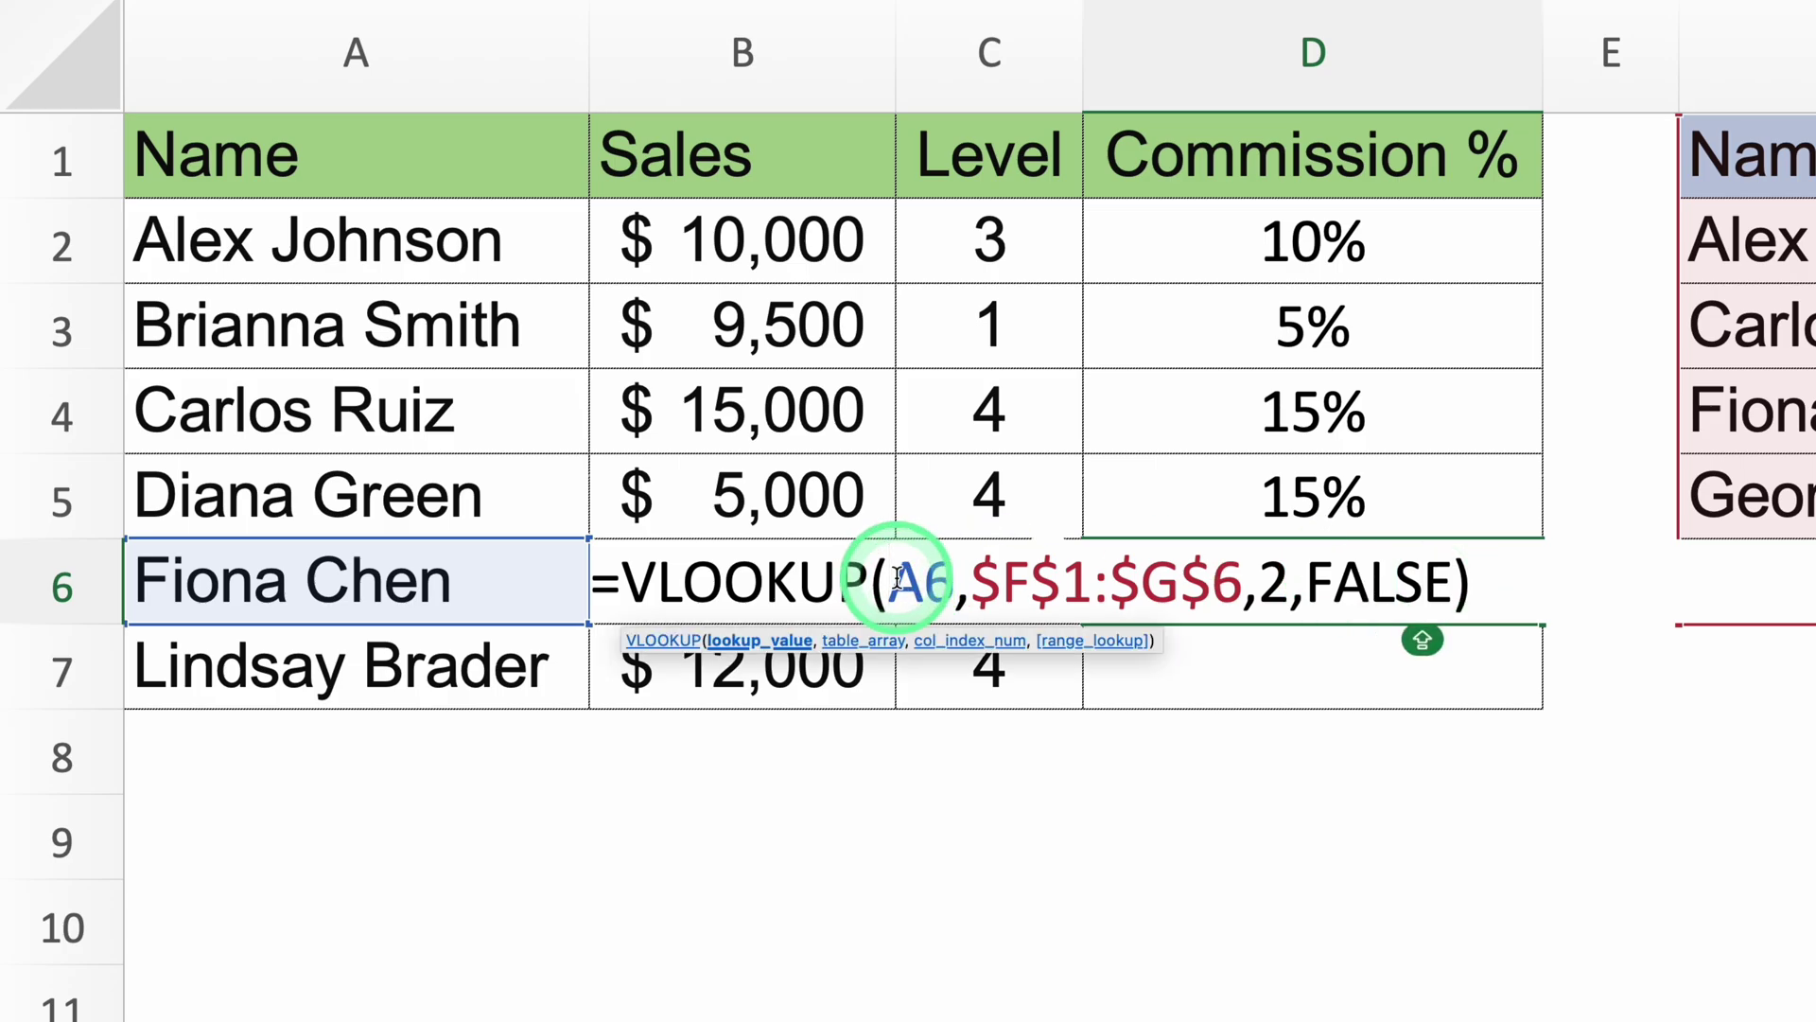
pyautogui.write('TRIM(A6')
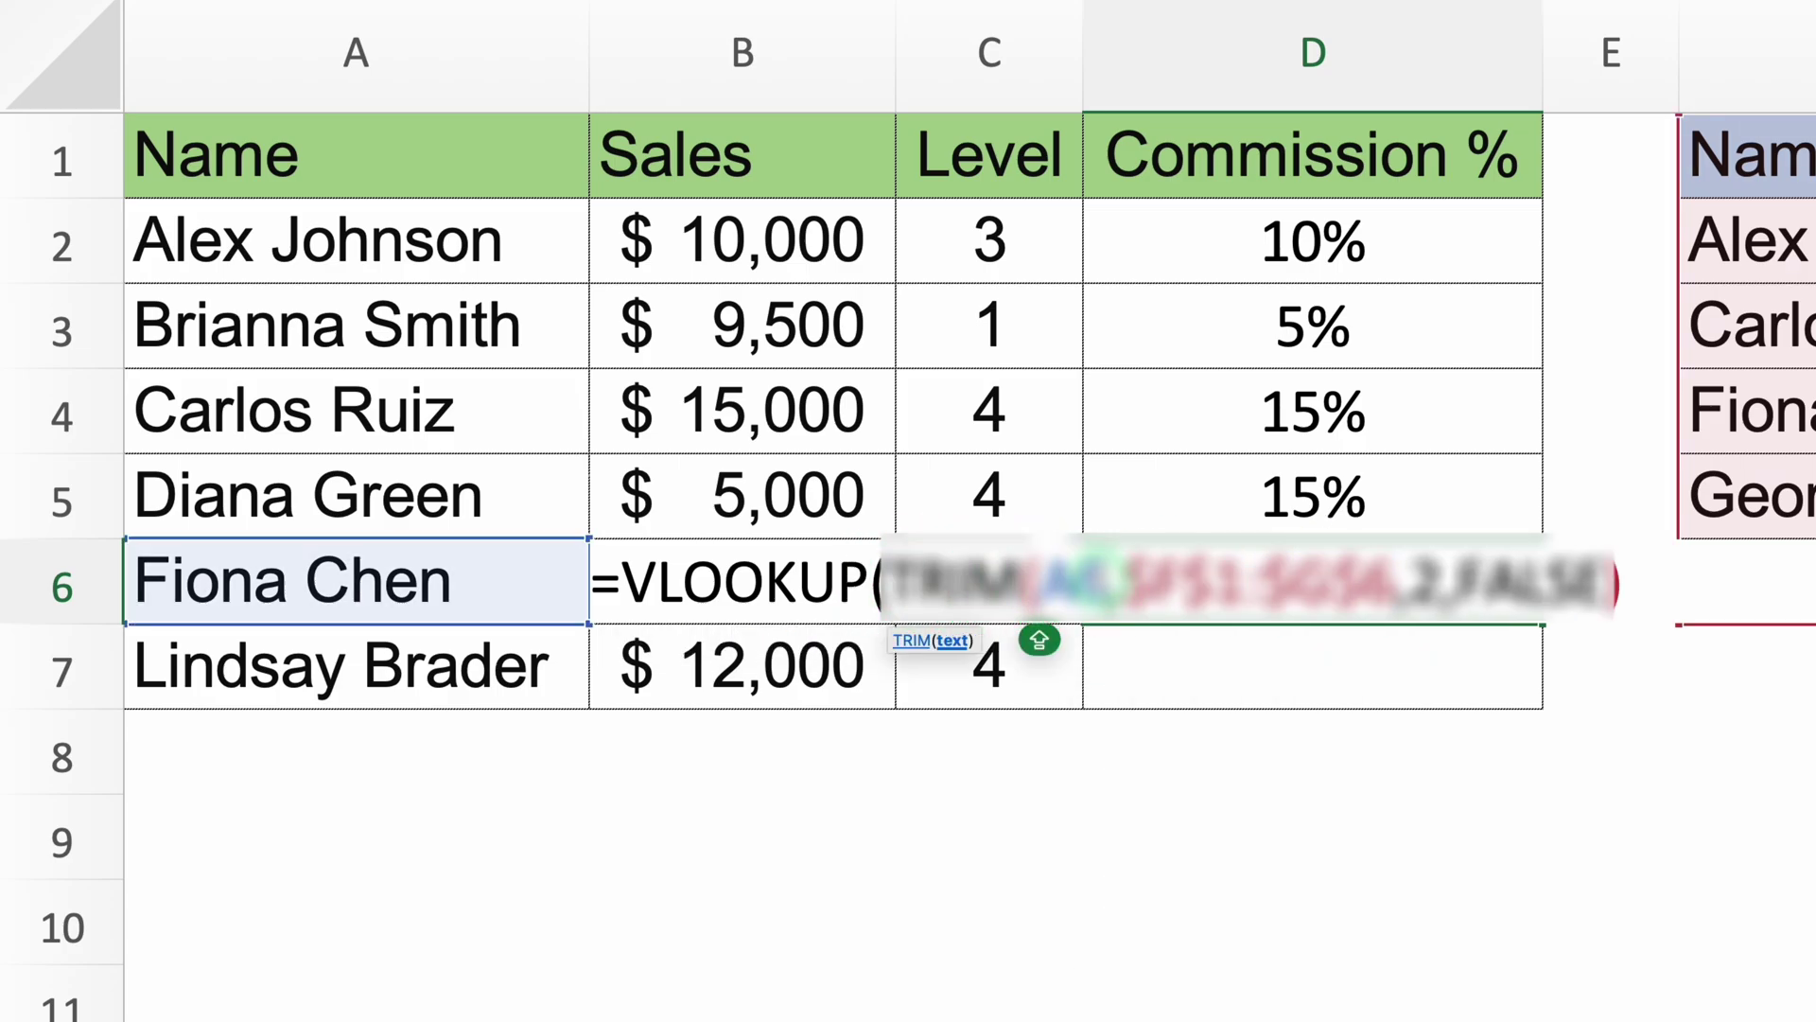
pyautogui.write(')')
pyautogui.click(1272, 679)
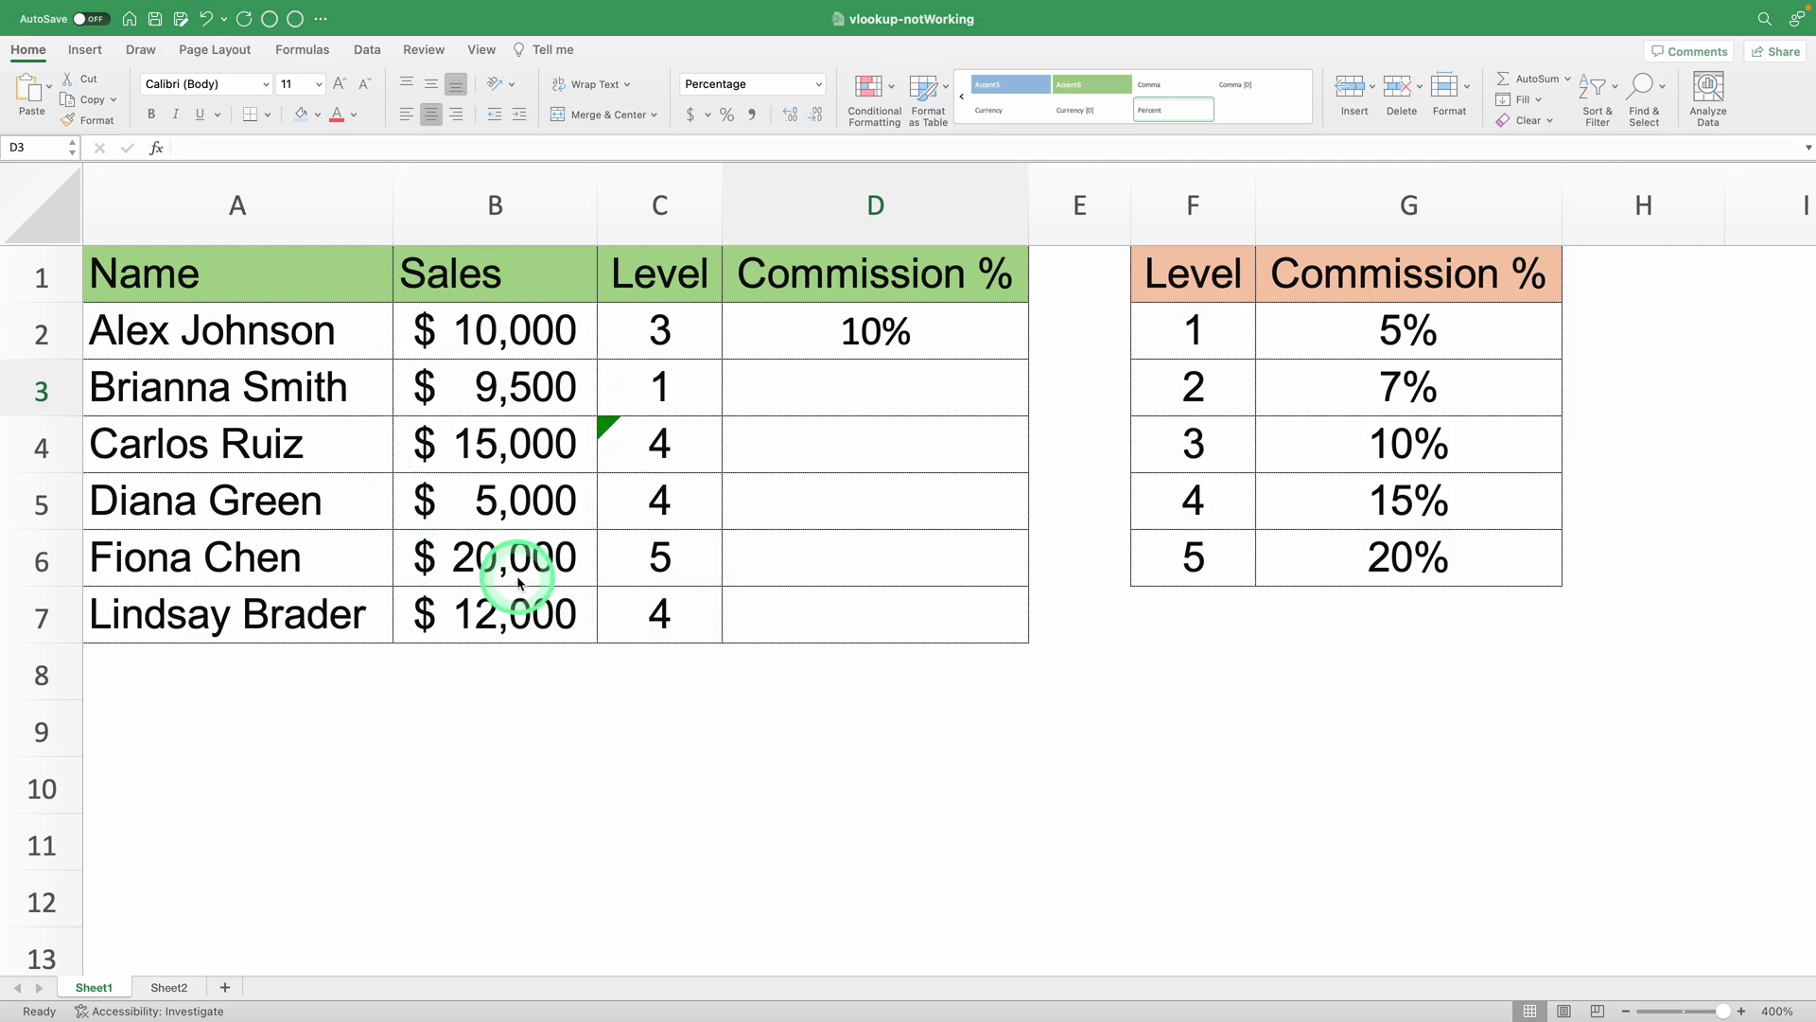
pyautogui.click(284, 212)
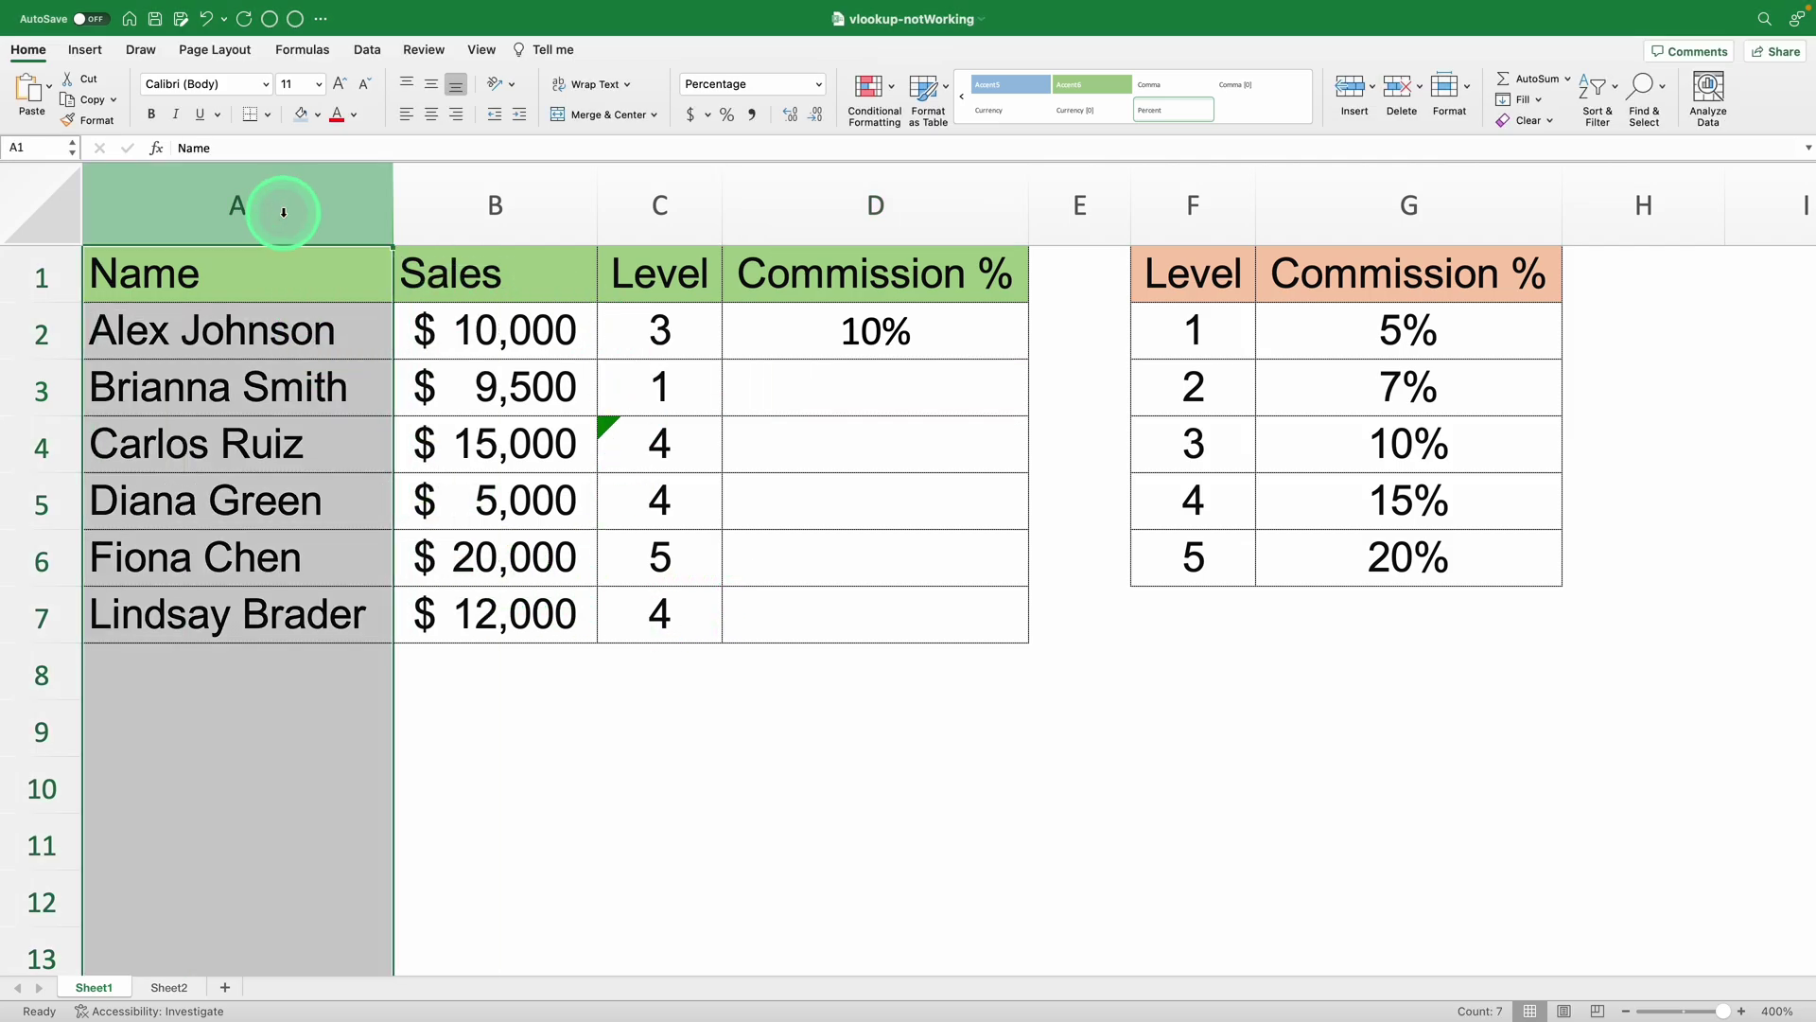
pyautogui.click(495, 199)
pyautogui.click(657, 204)
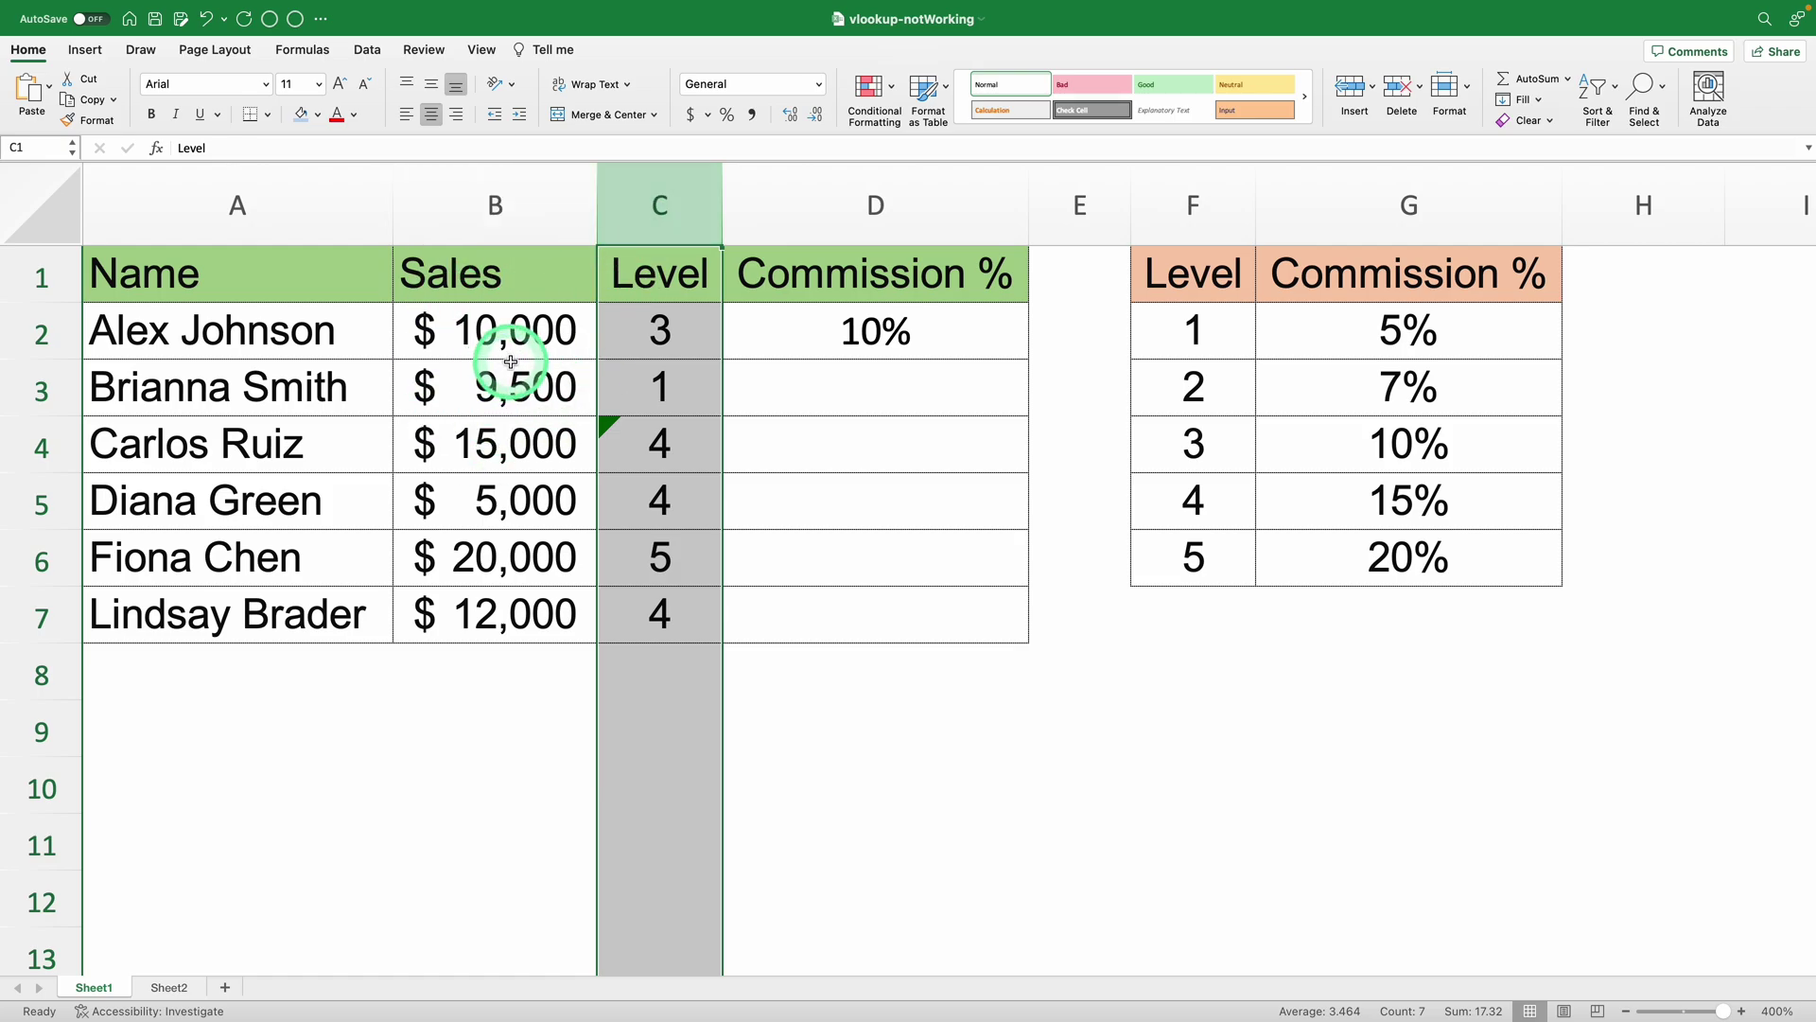
pyautogui.click(835, 210)
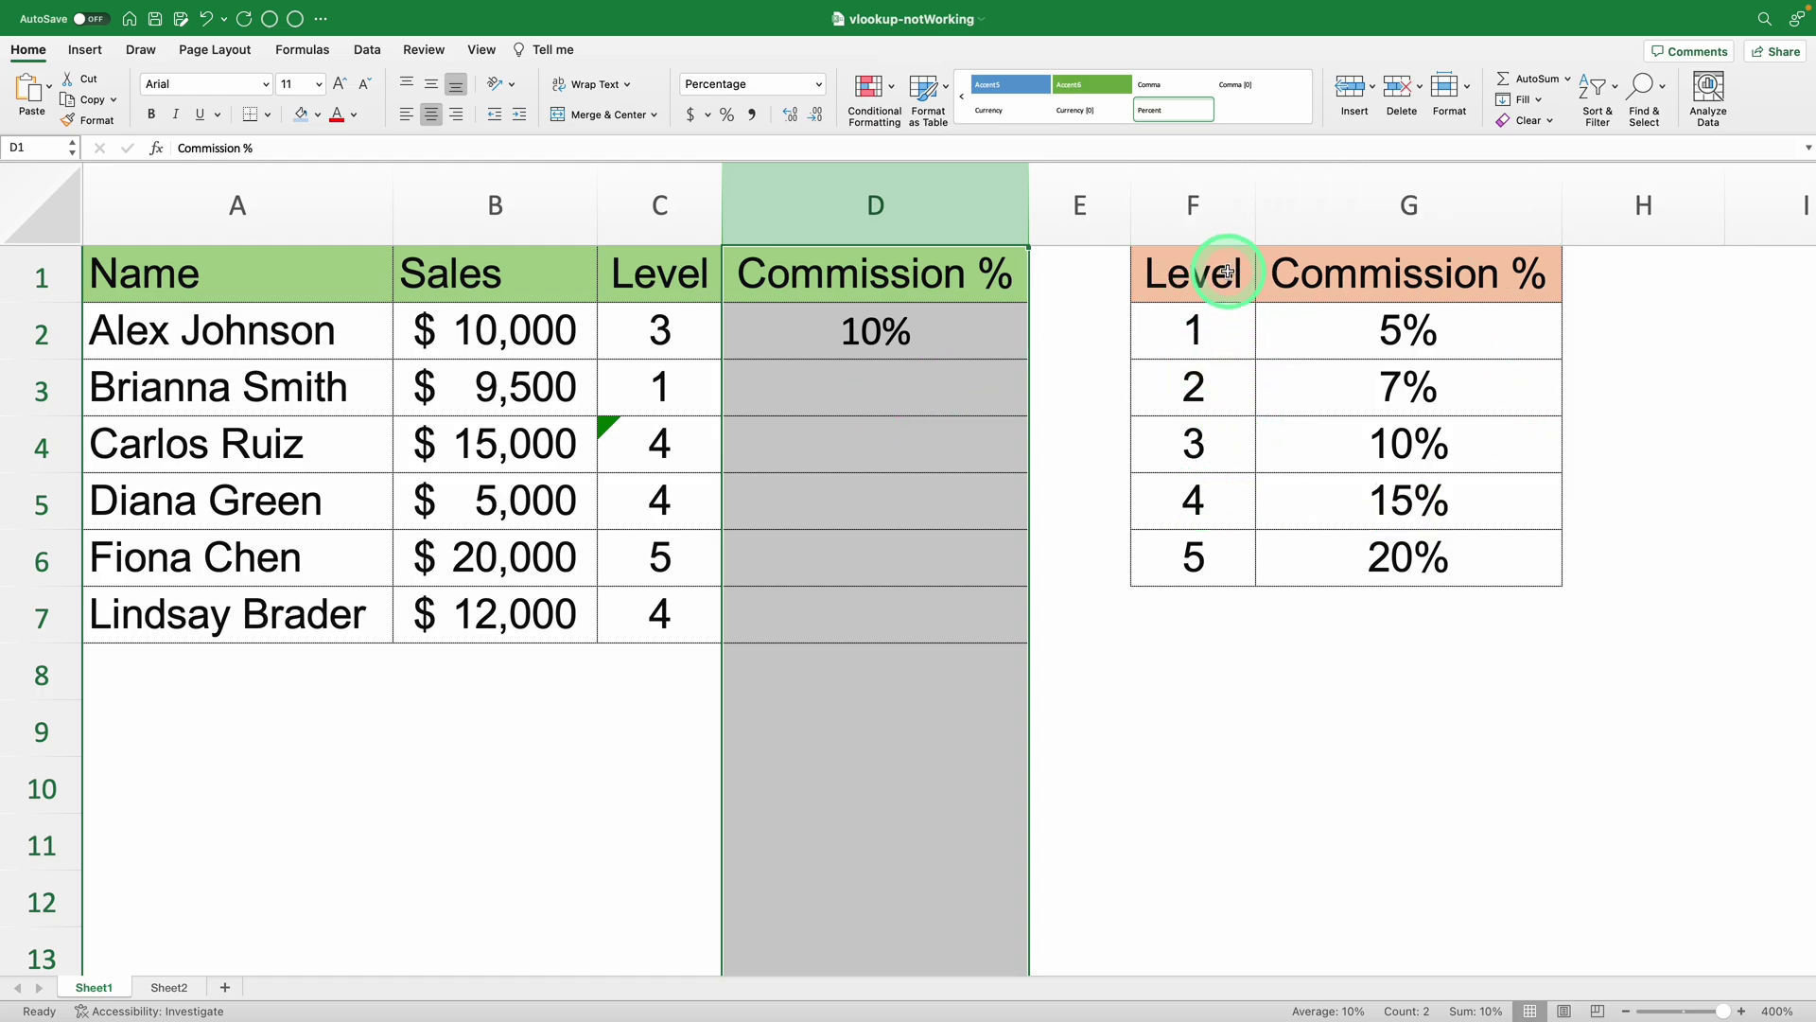
pyautogui.moveTo(1226, 273); pyautogui.dragTo(1457, 570)
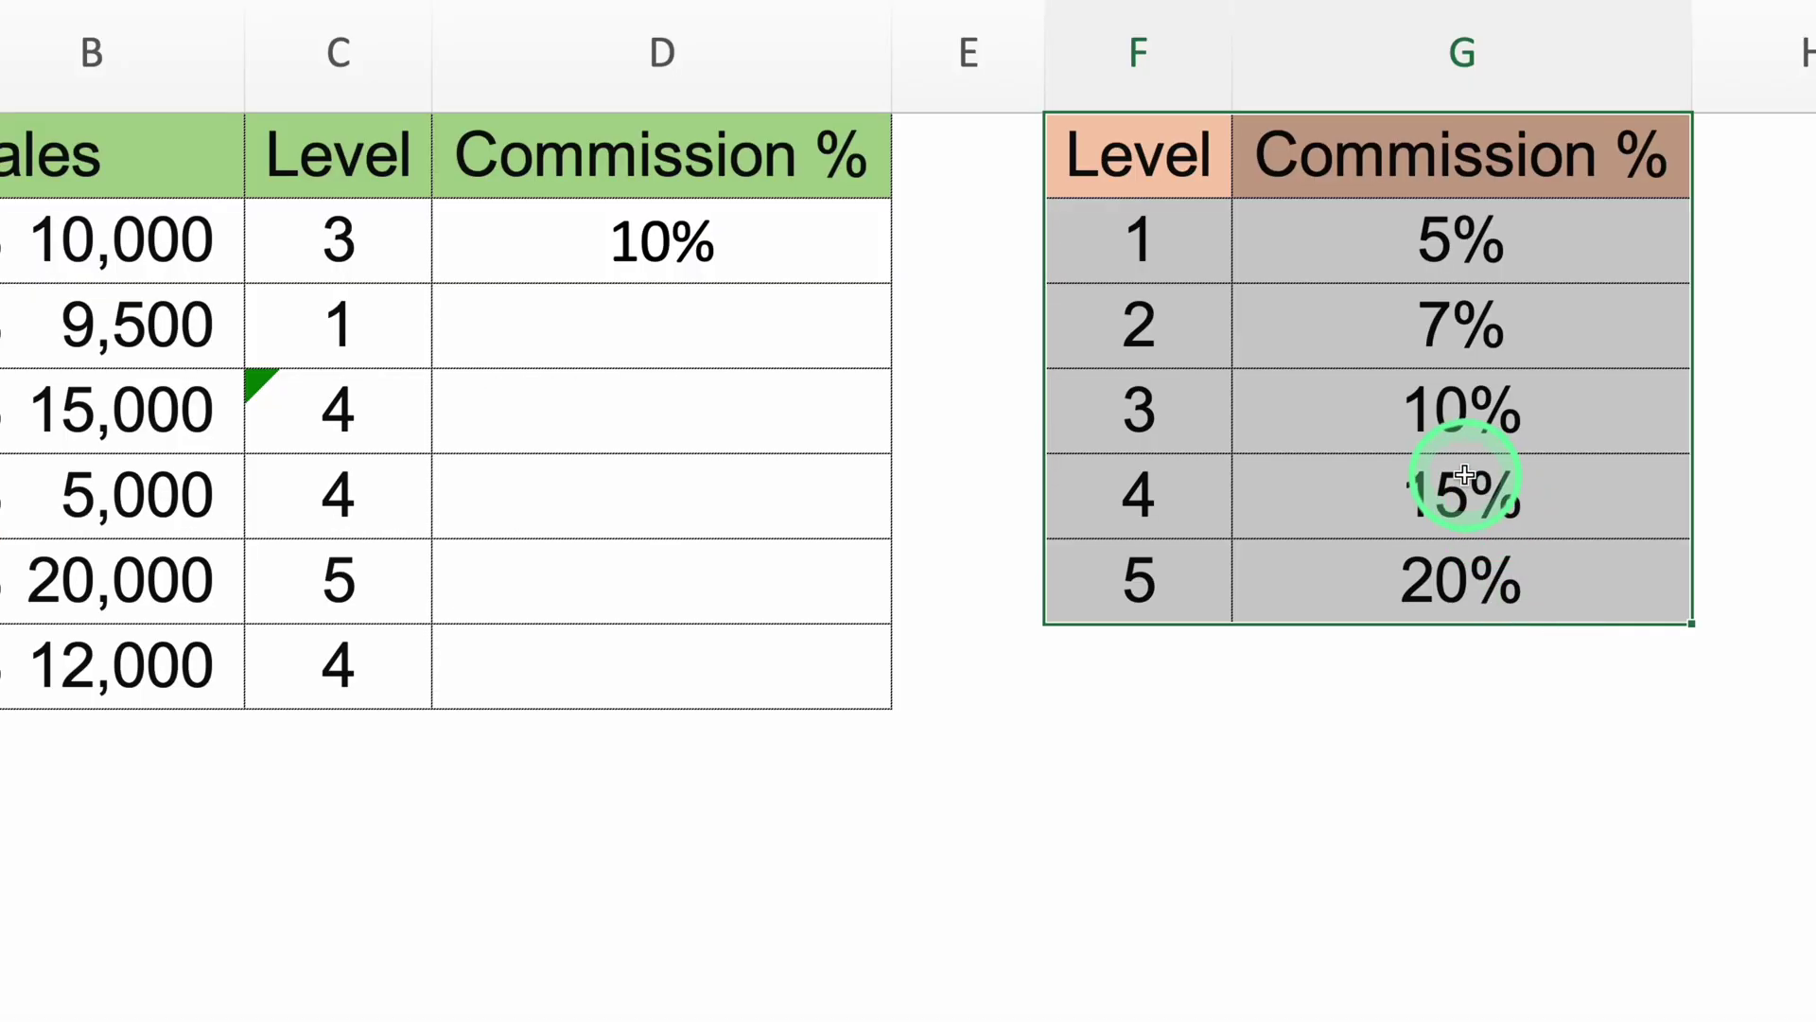
pyautogui.click(1176, 333)
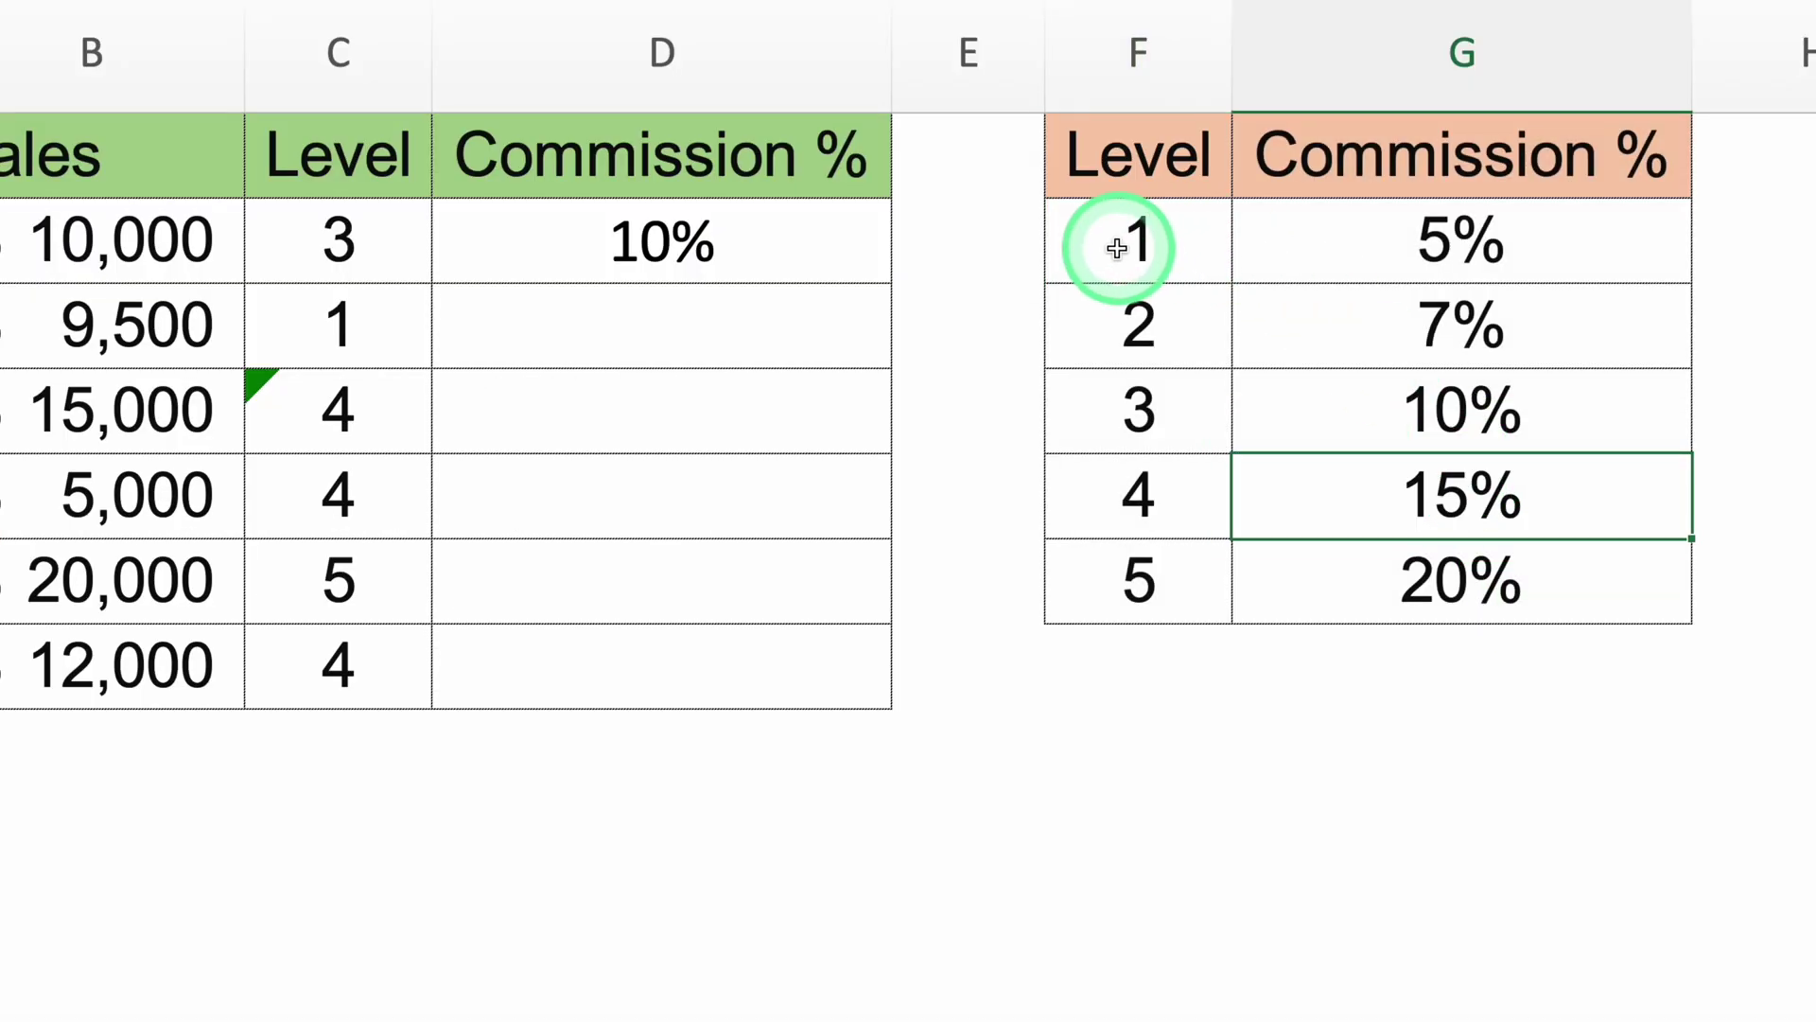
pyautogui.keyDown('shift'); pyautogui.click(1322, 257); pyautogui.keyUp('shift')
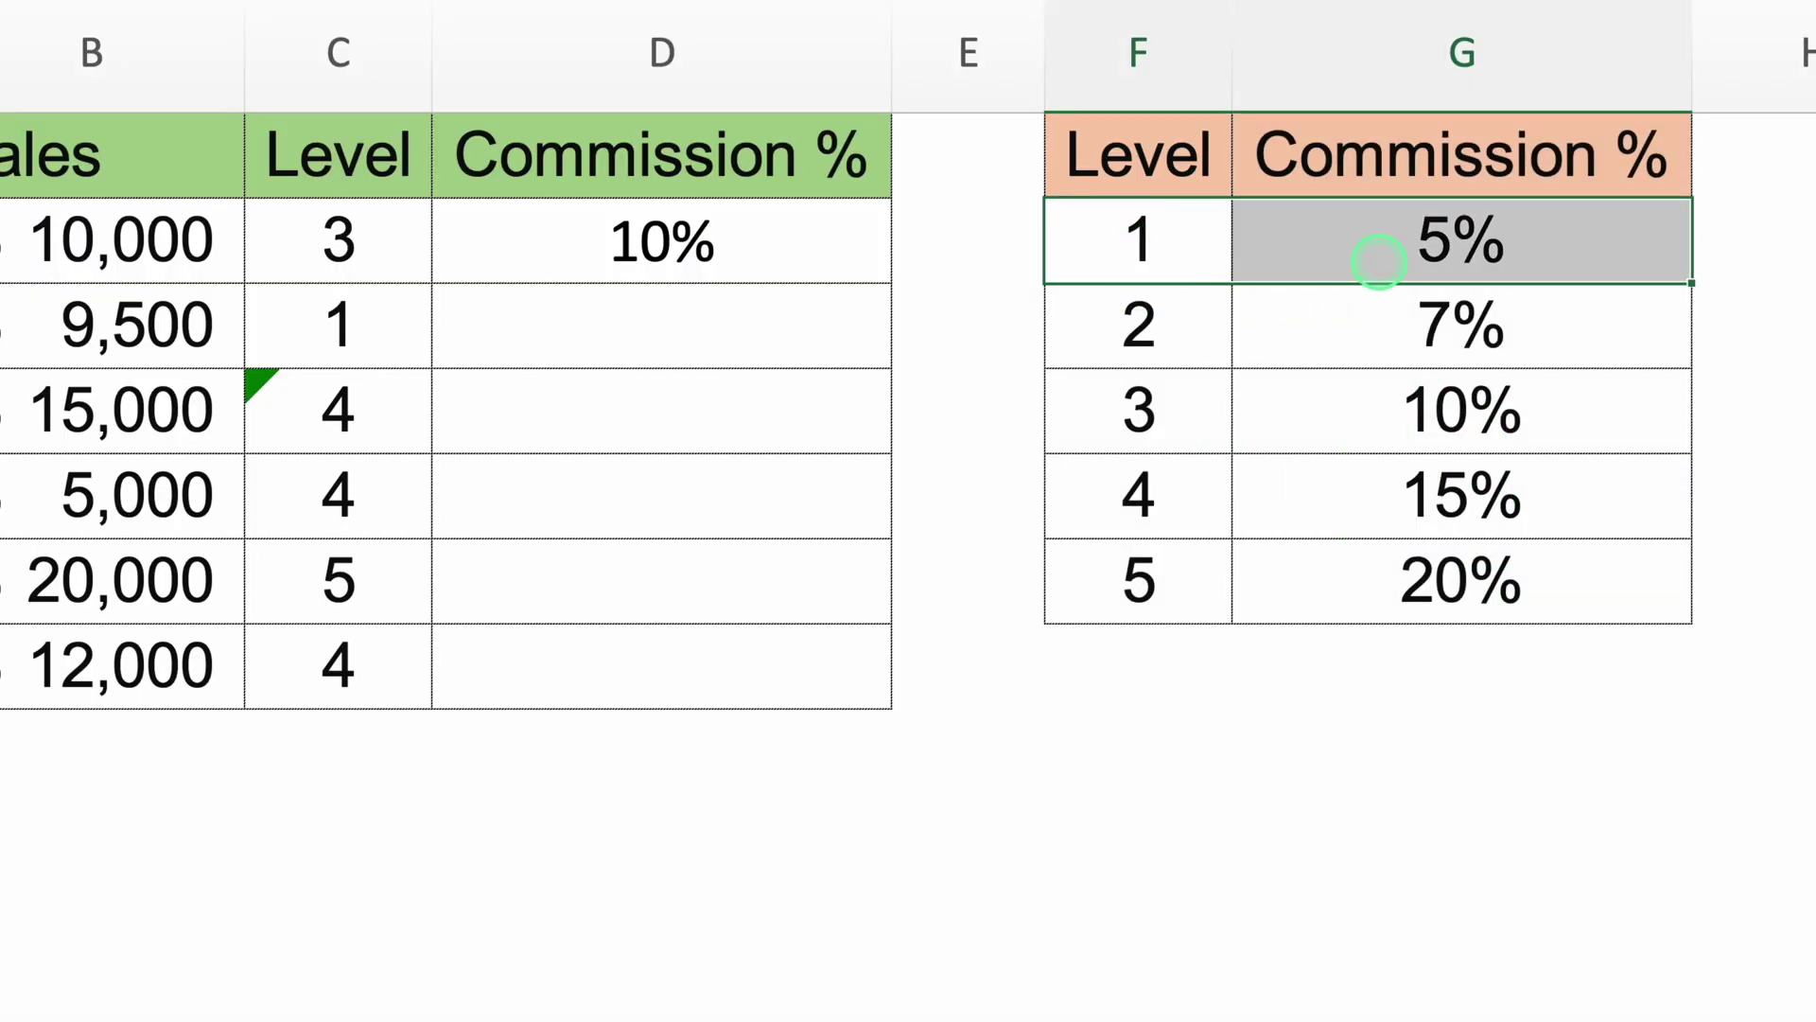
pyautogui.click(1139, 339)
pyautogui.keyDown('shift'); pyautogui.click(1471, 338); pyautogui.keyUp('shift')
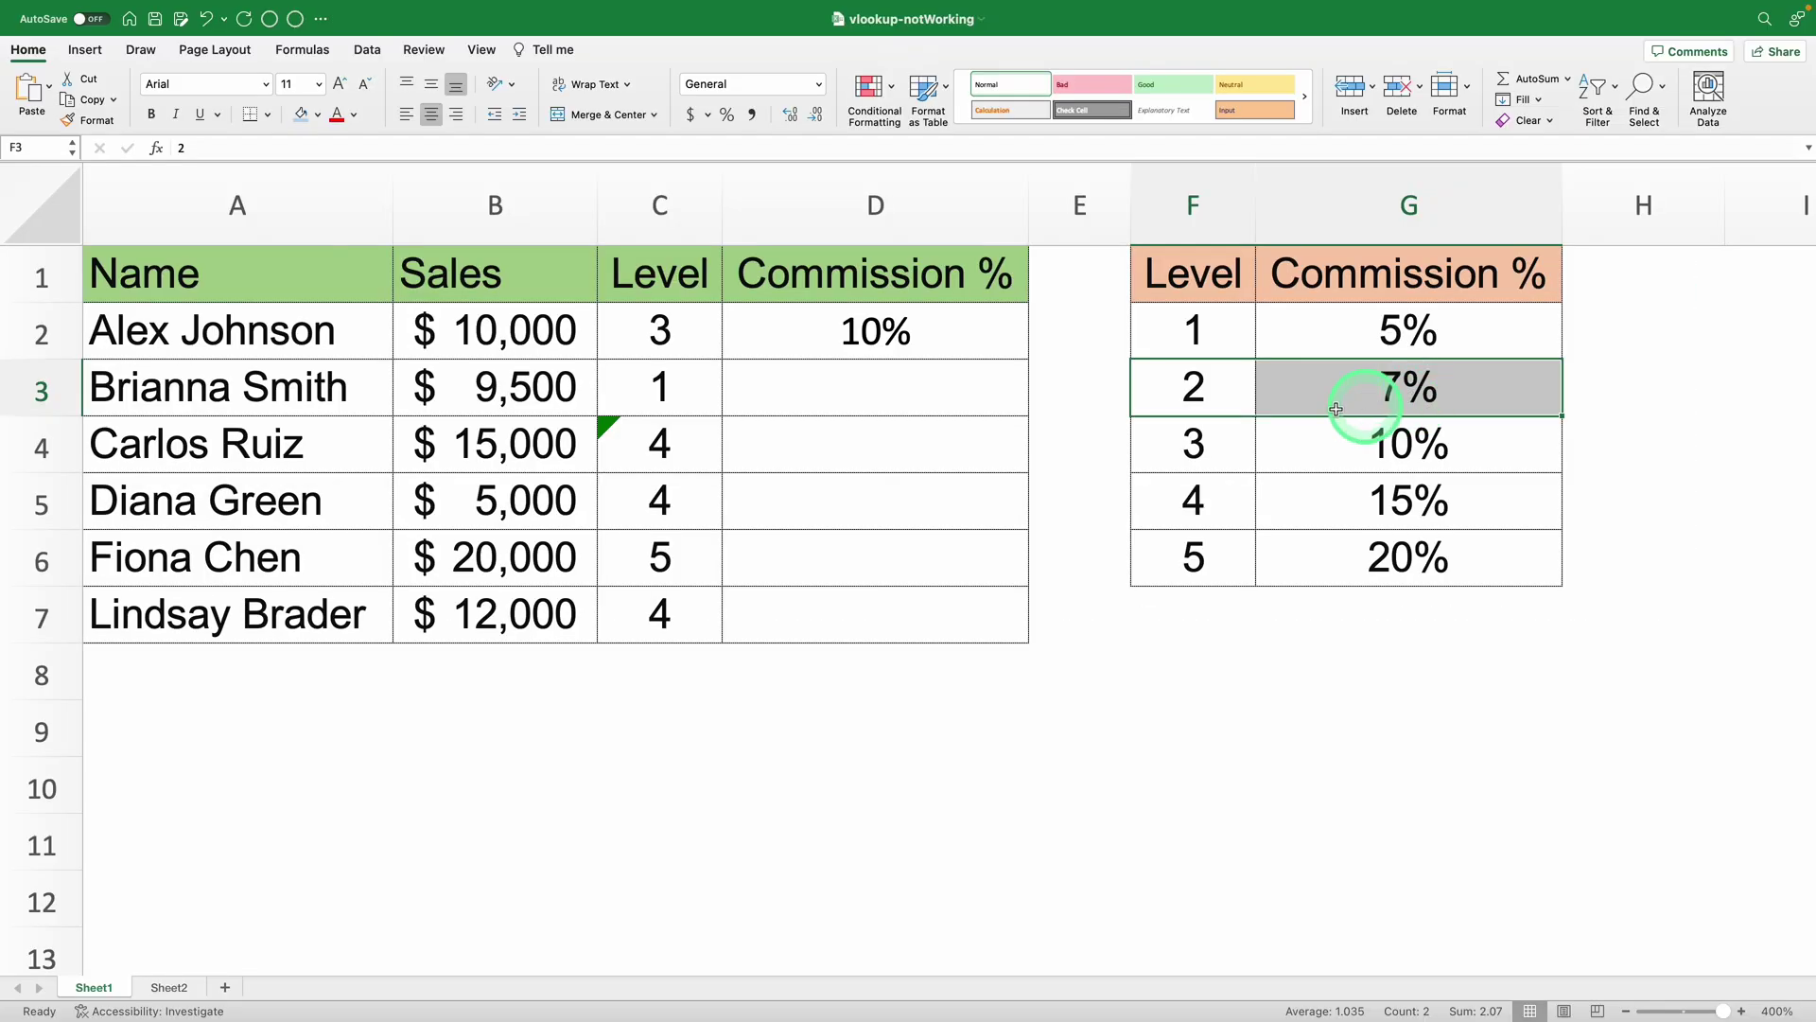
pyautogui.doubleClick(887, 331)
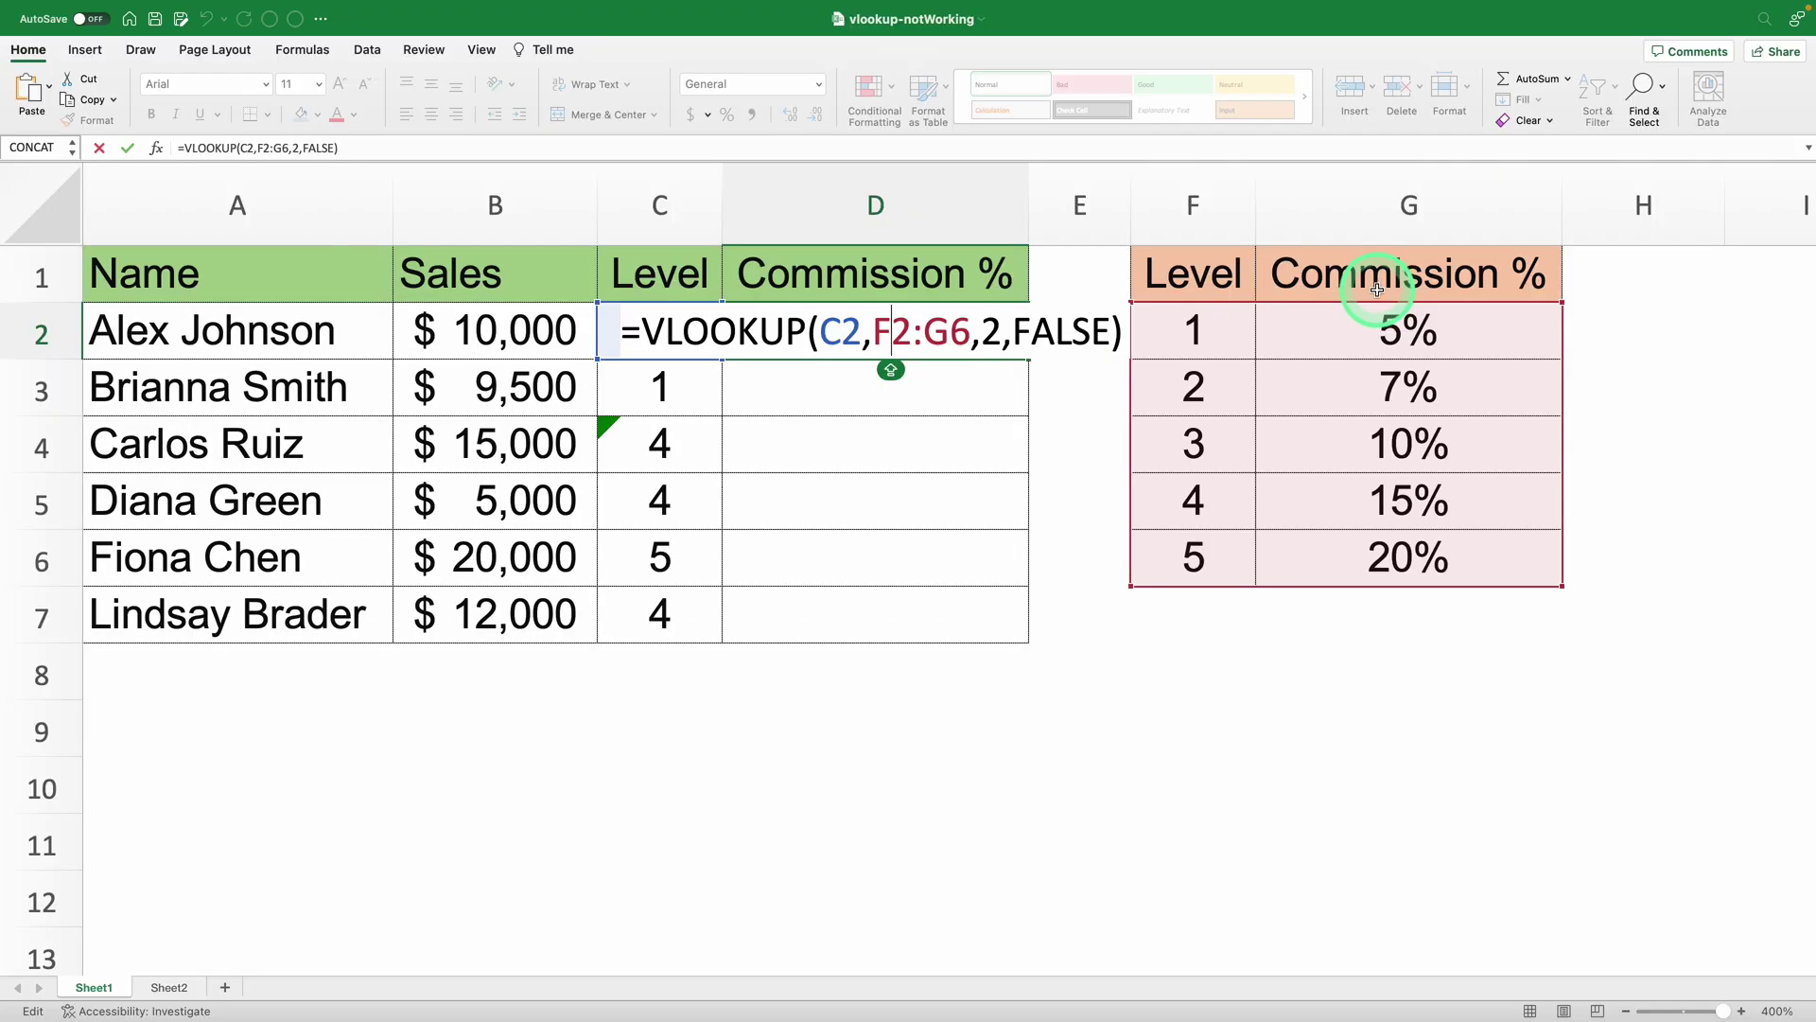
pyautogui.press('Return')
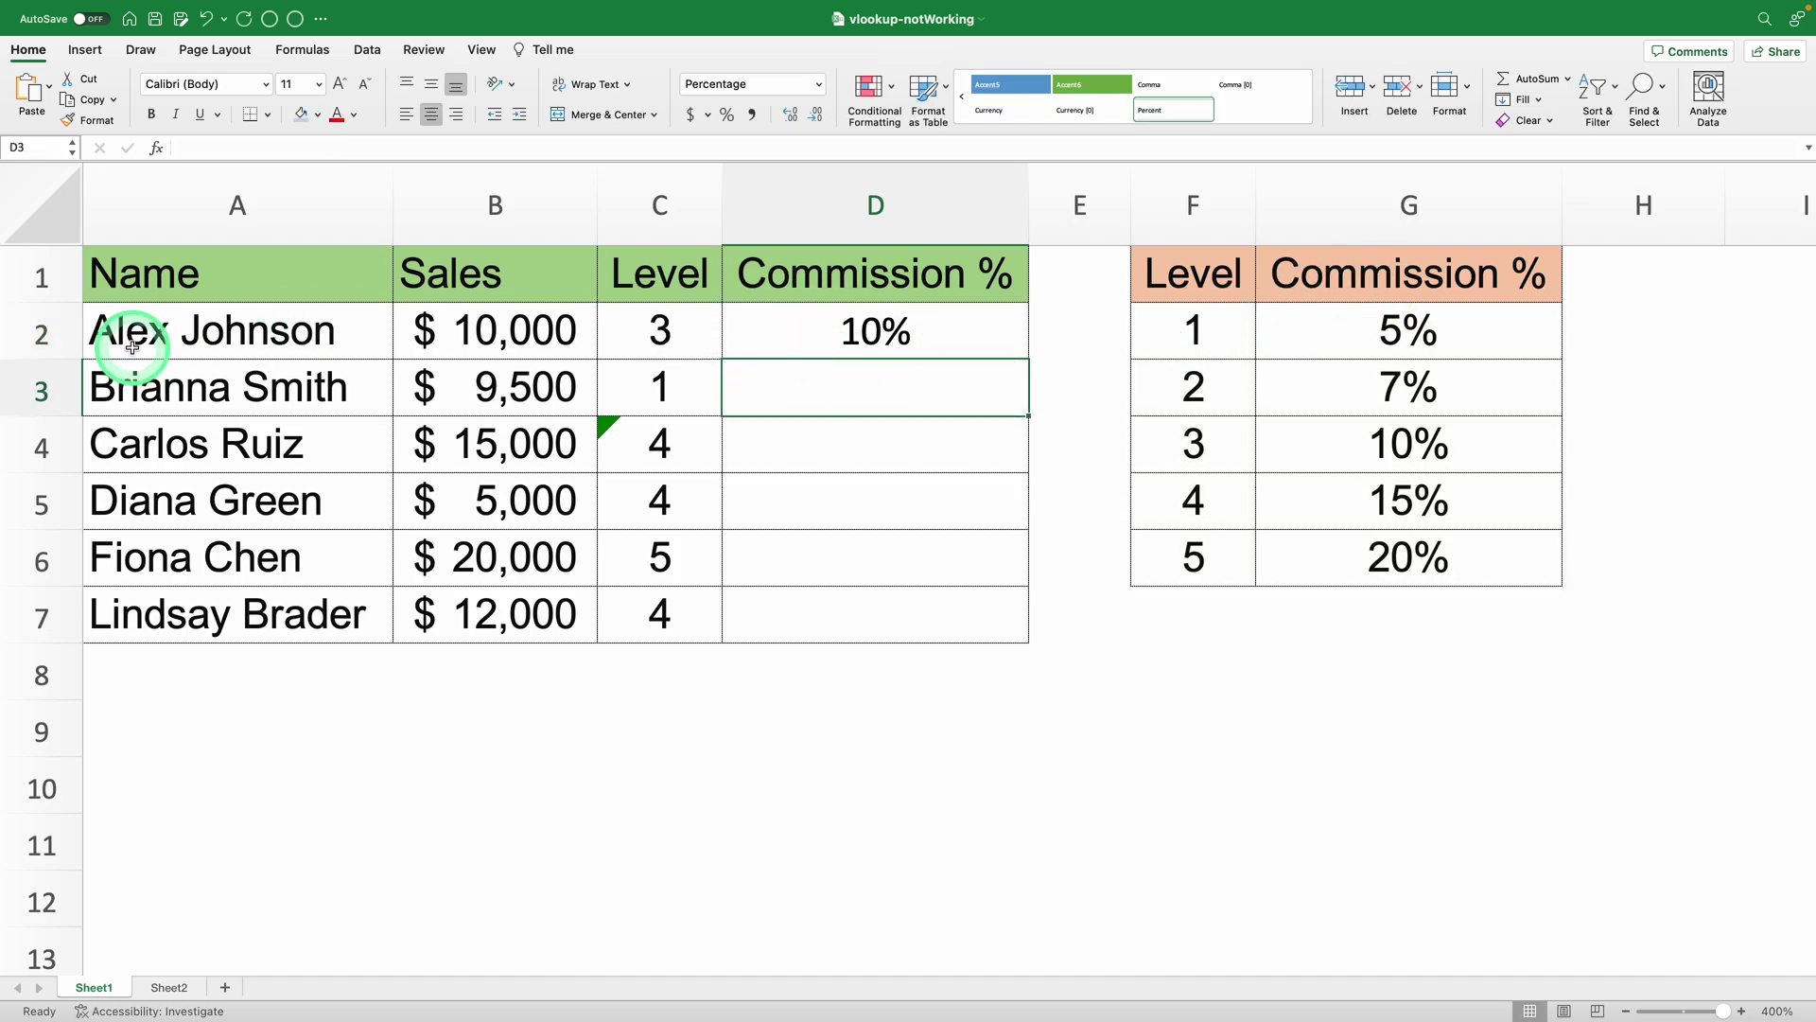
pyautogui.click(25, 330)
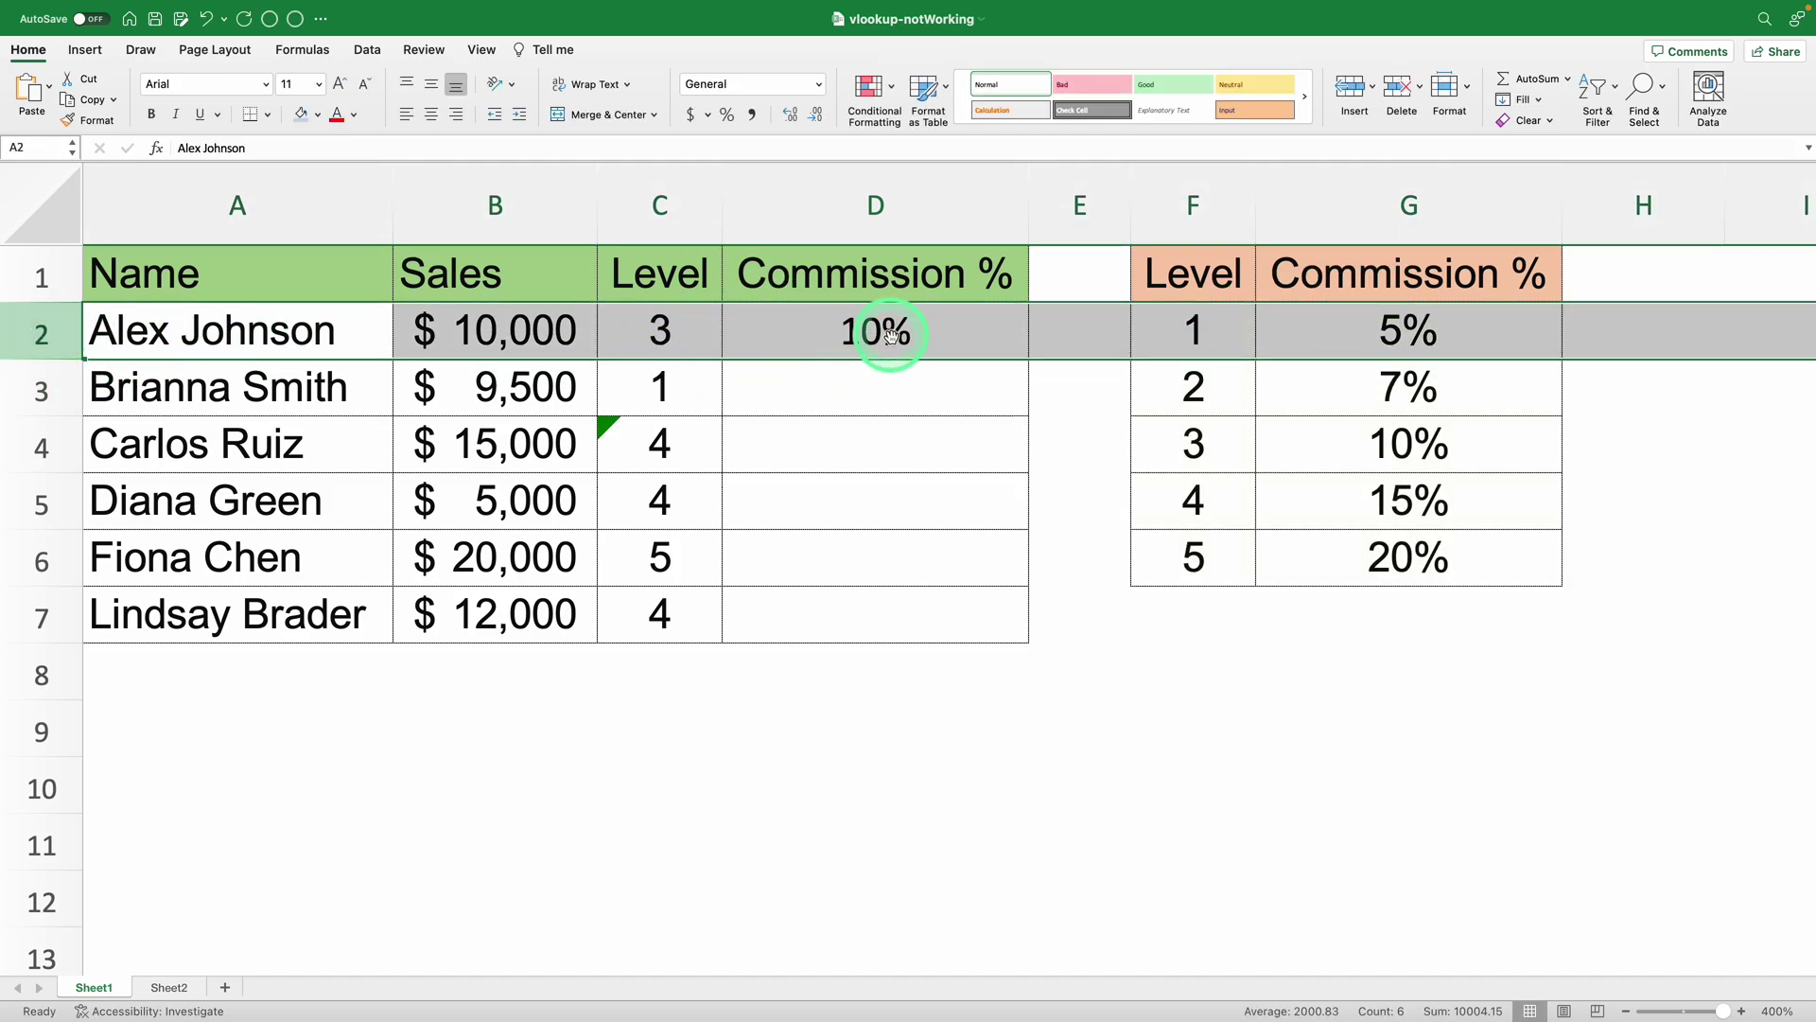
pyautogui.click(1192, 443)
pyautogui.moveTo(1192, 443); pyautogui.dragTo(1387, 444)
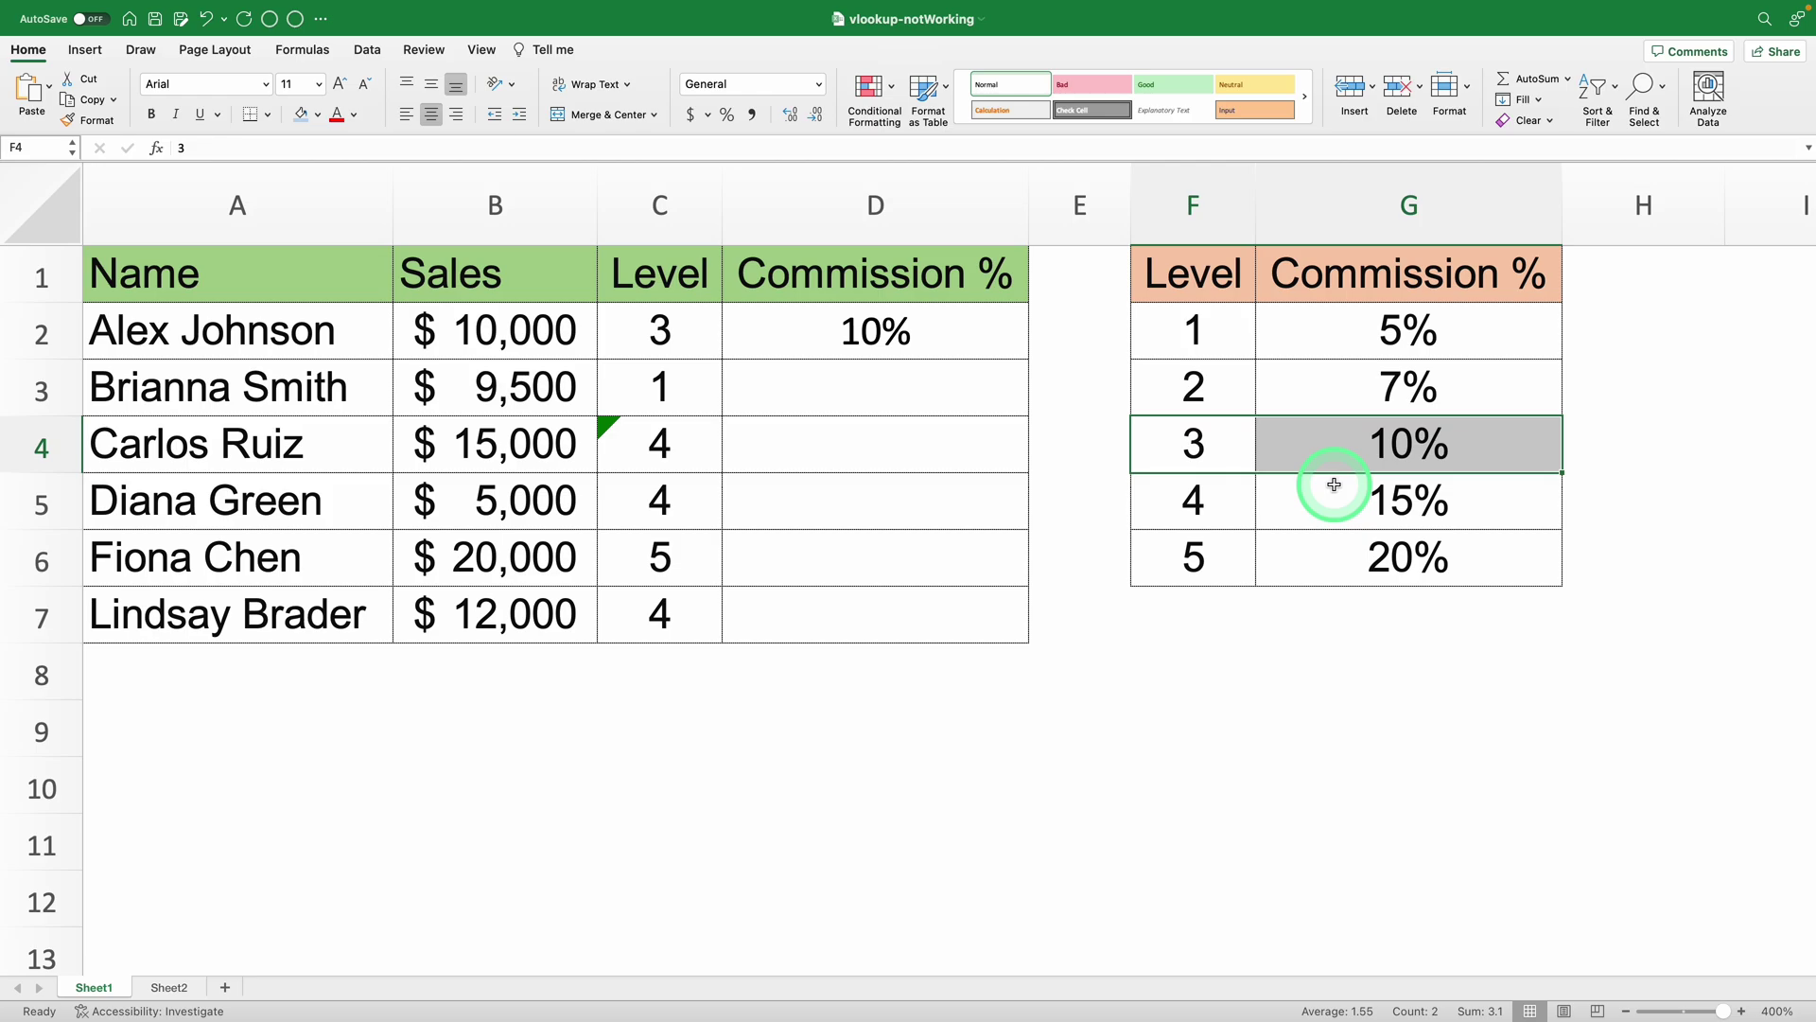
pyautogui.click(851, 333)
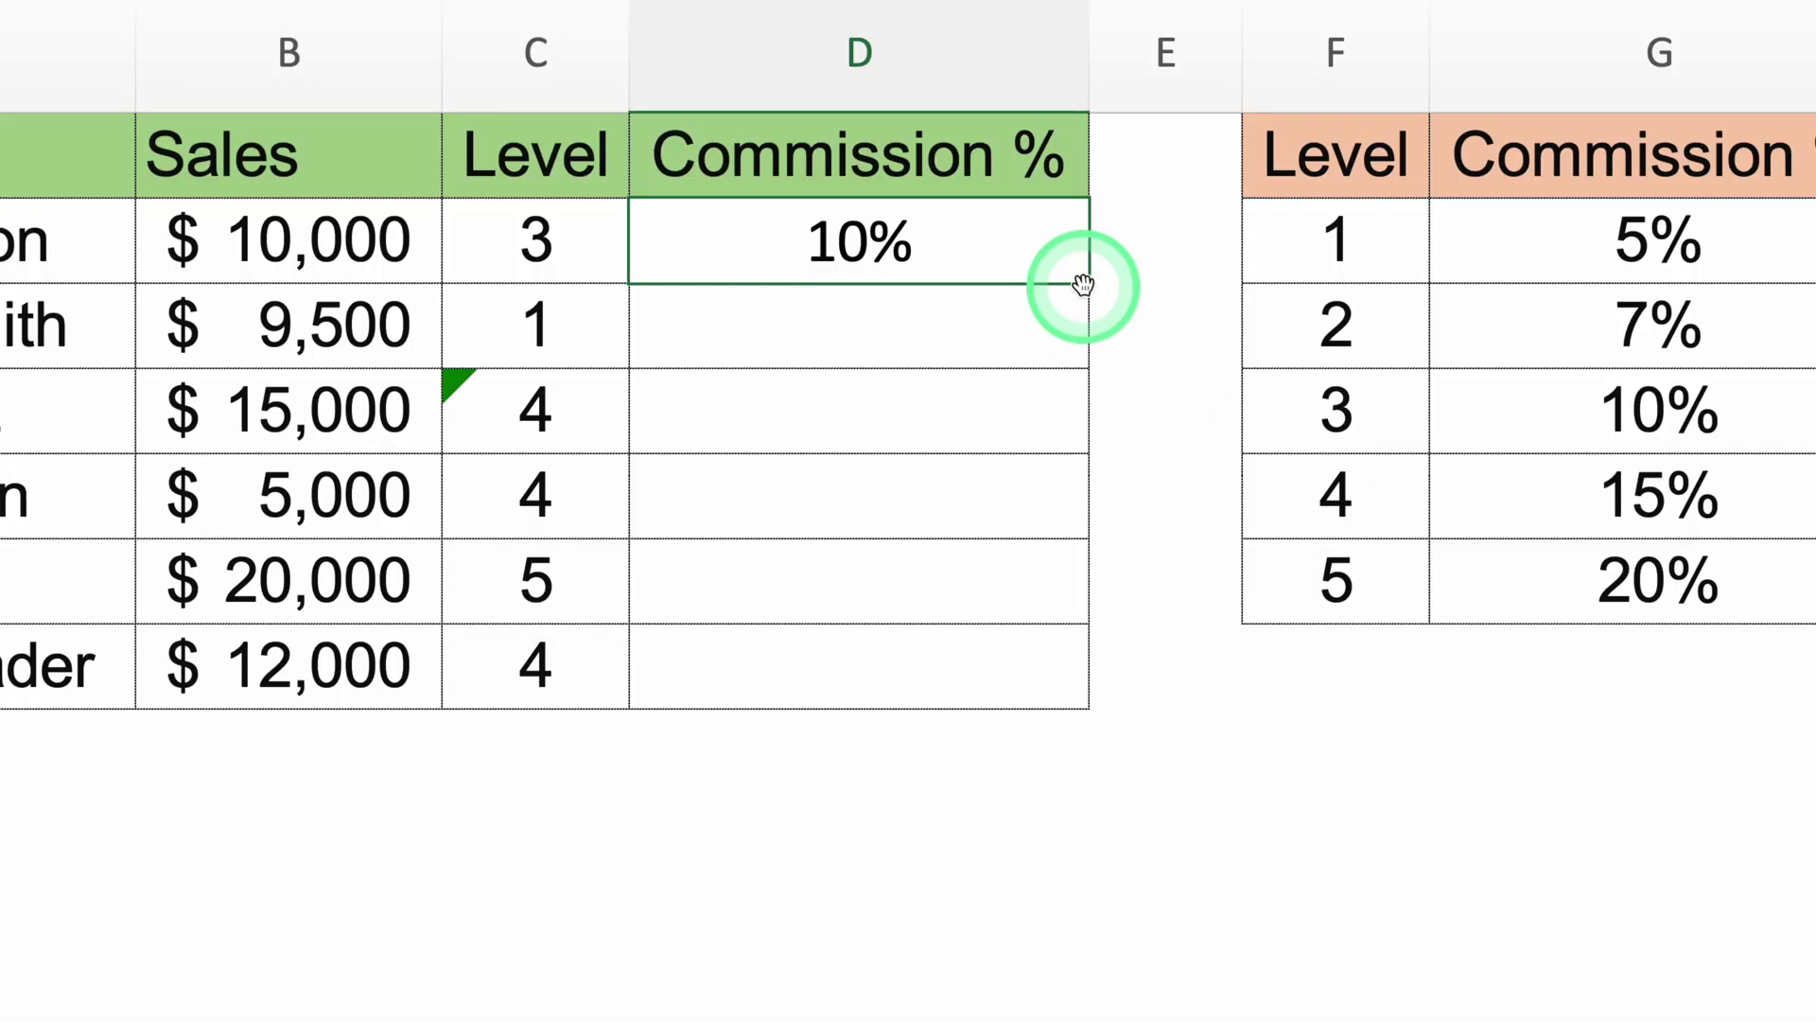
pyautogui.moveTo(1087, 285); pyautogui.dragTo(1088, 340)
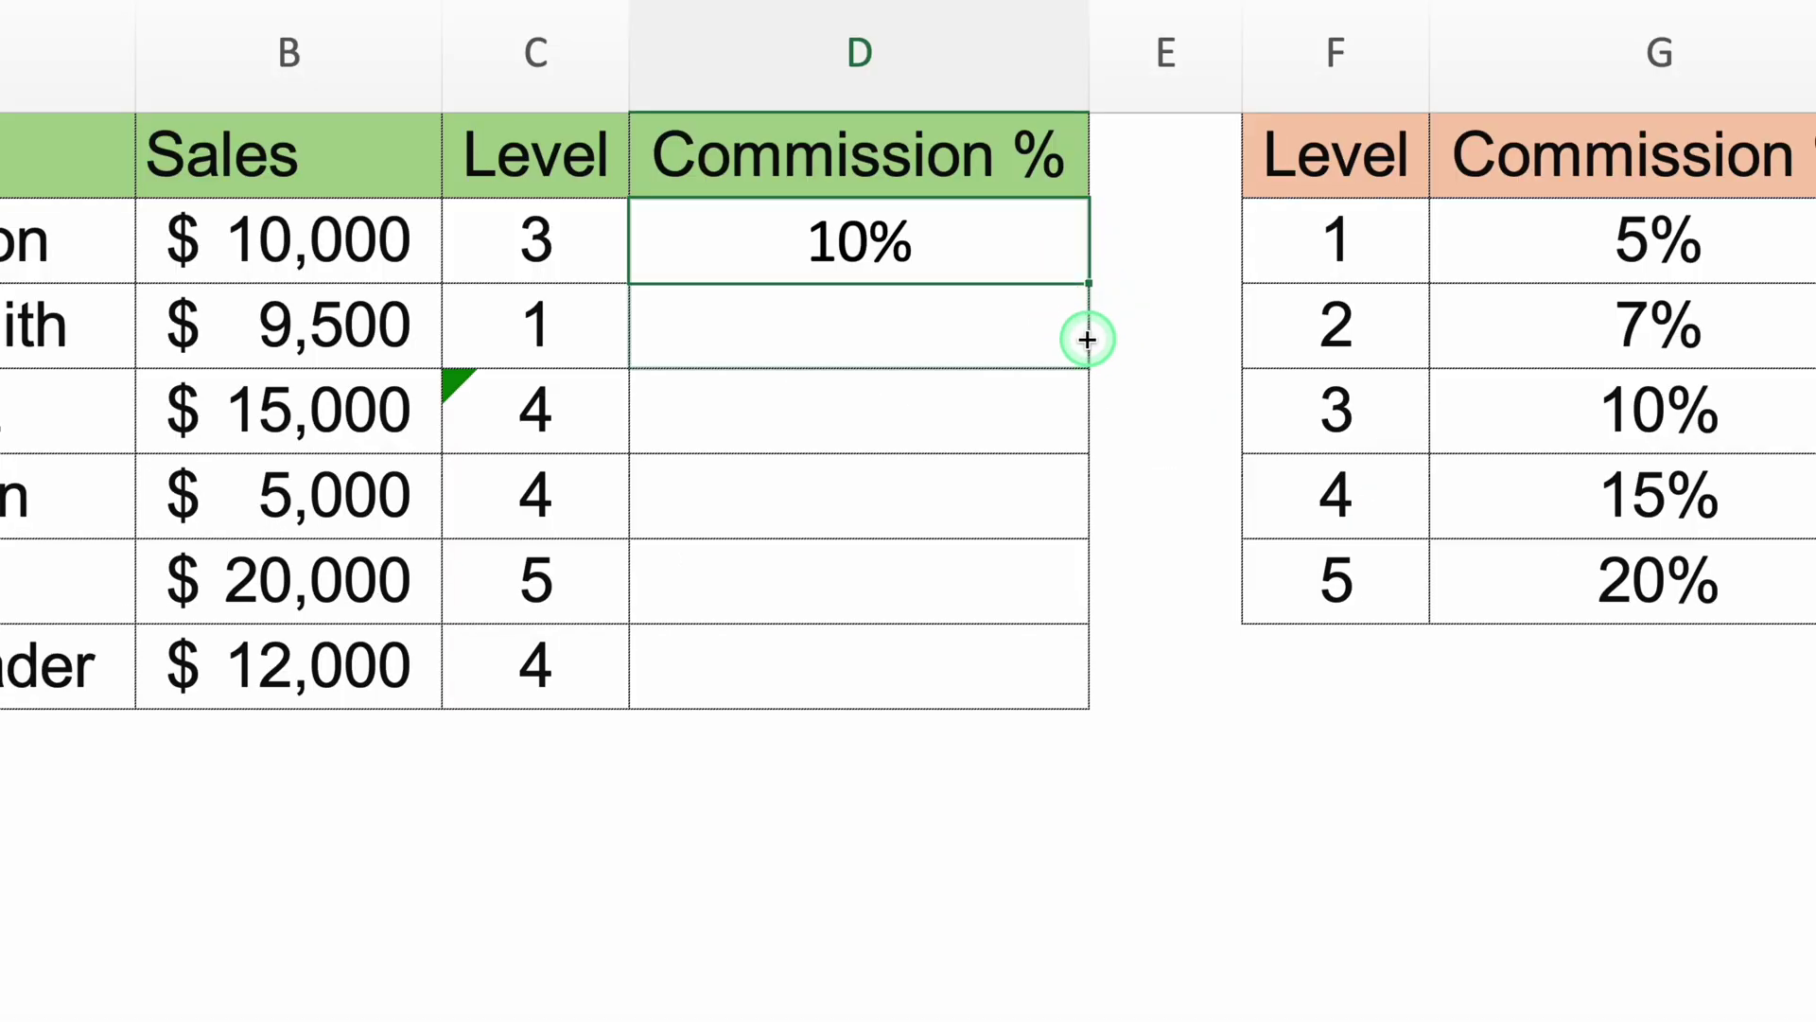
pyautogui.click(1214, 527)
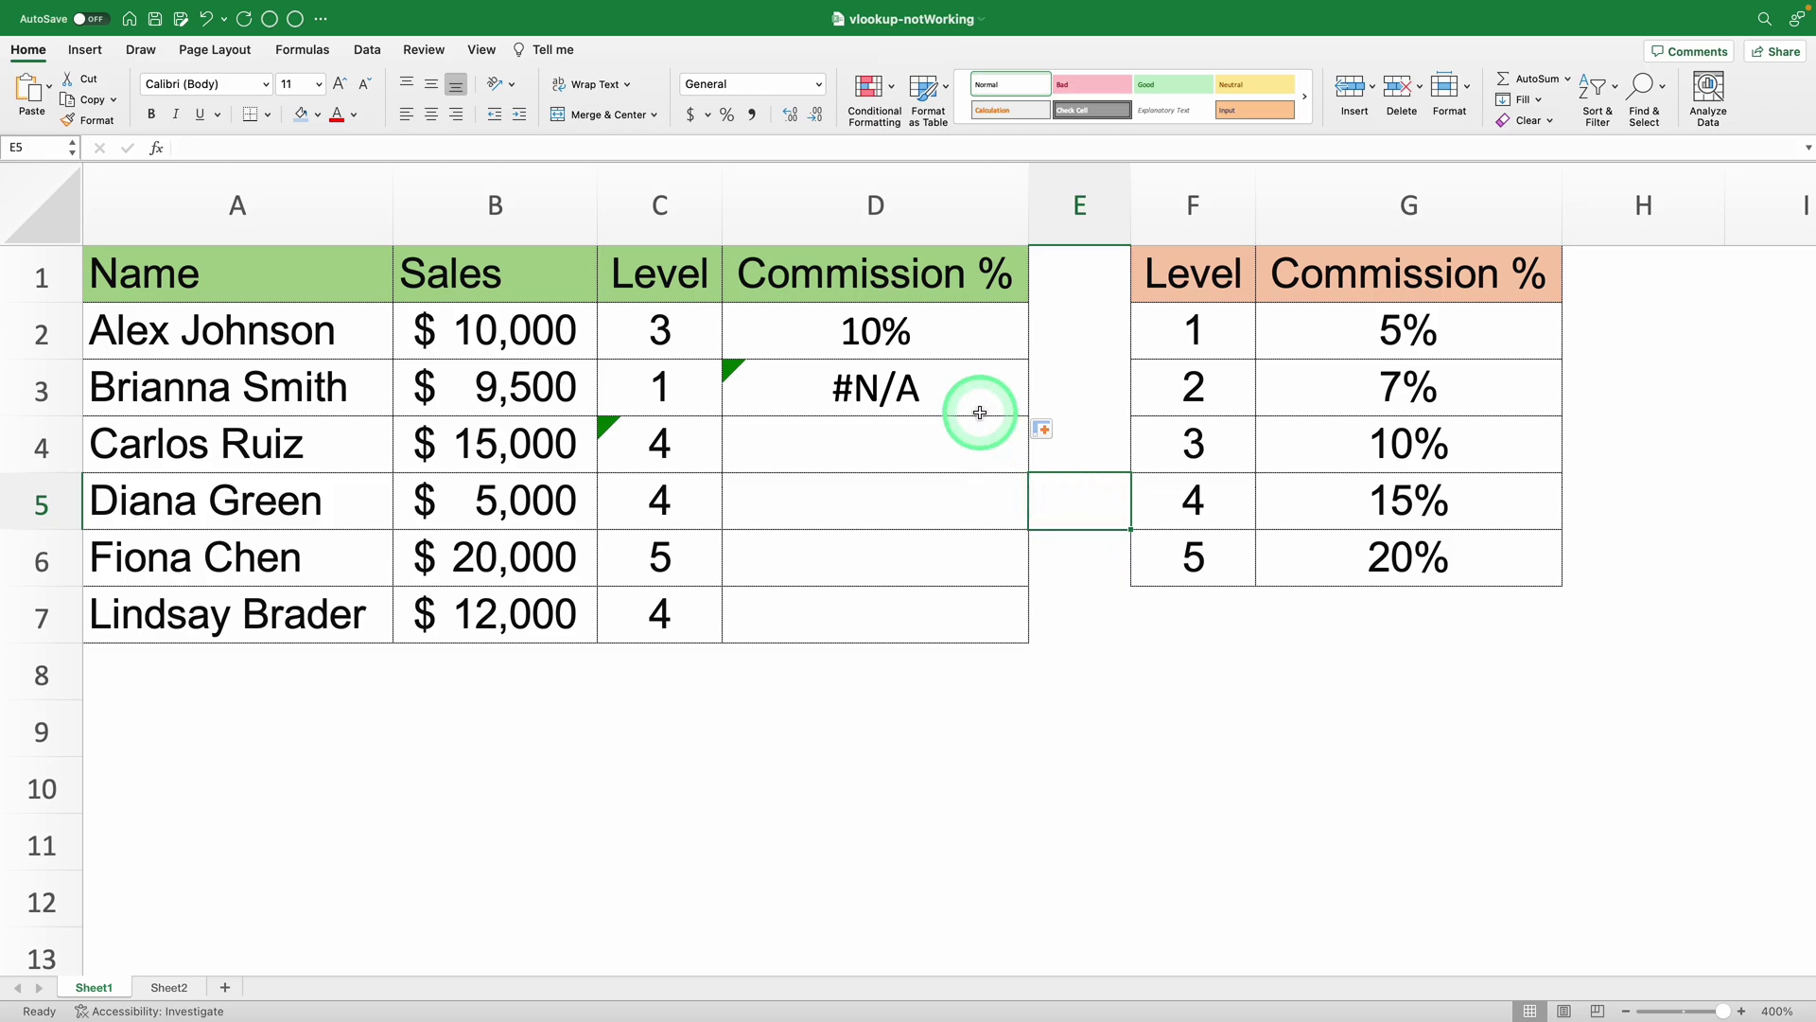
# - Compare D3's shifted lookup table range against D2's, leaving both formulas unchanged, and check Brianna's level
pyautogui.doubleClick(905, 390)
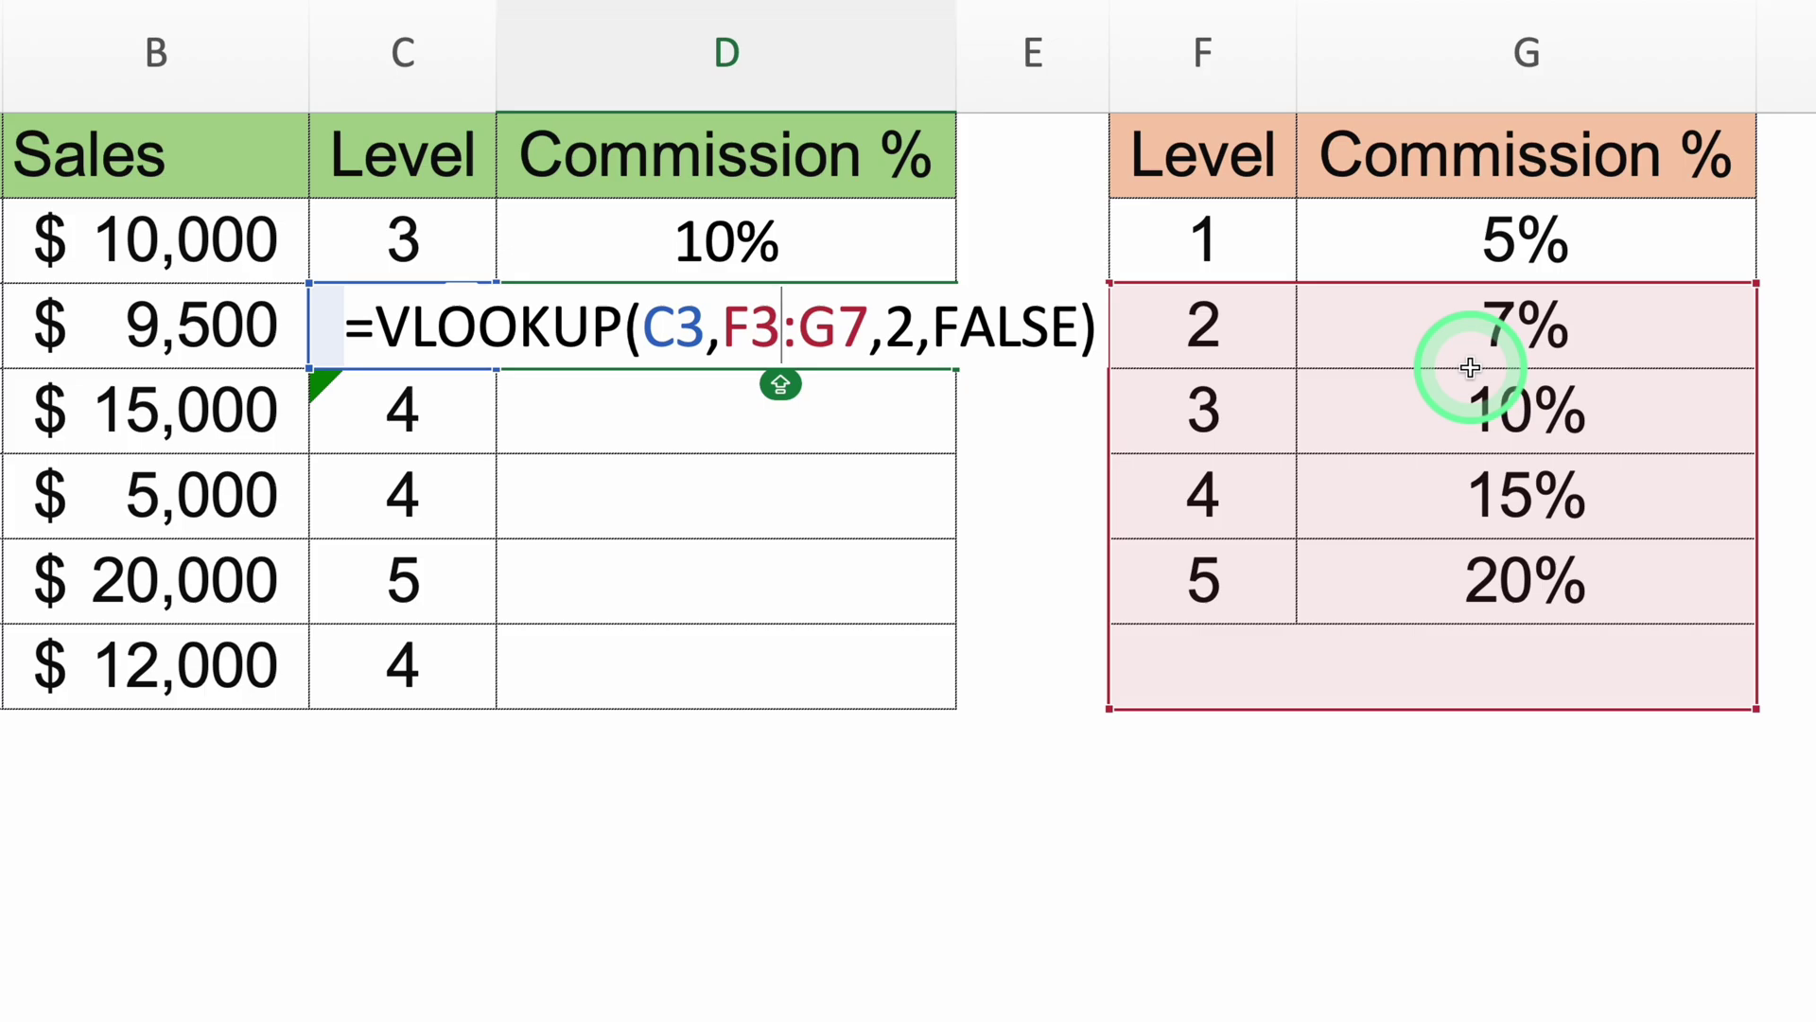
pyautogui.press('Return')
pyautogui.doubleClick(610, 245)
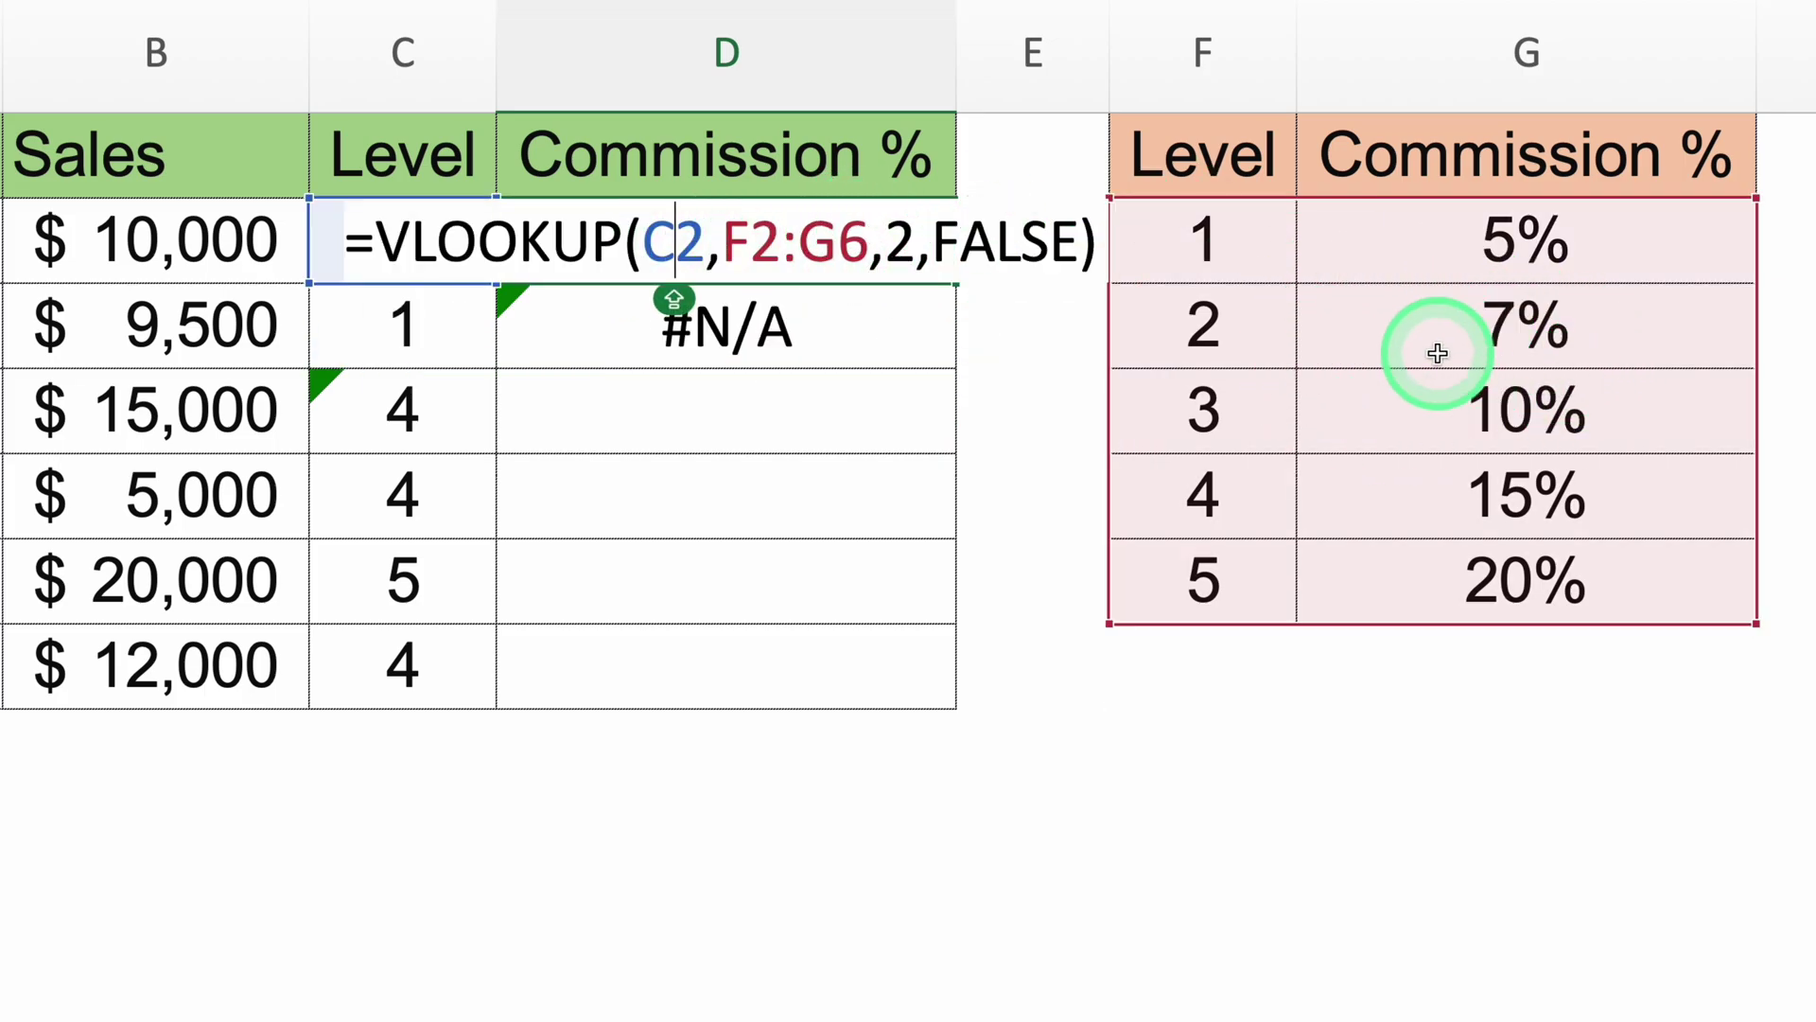
pyautogui.press('Return')
pyautogui.doubleClick(828, 332)
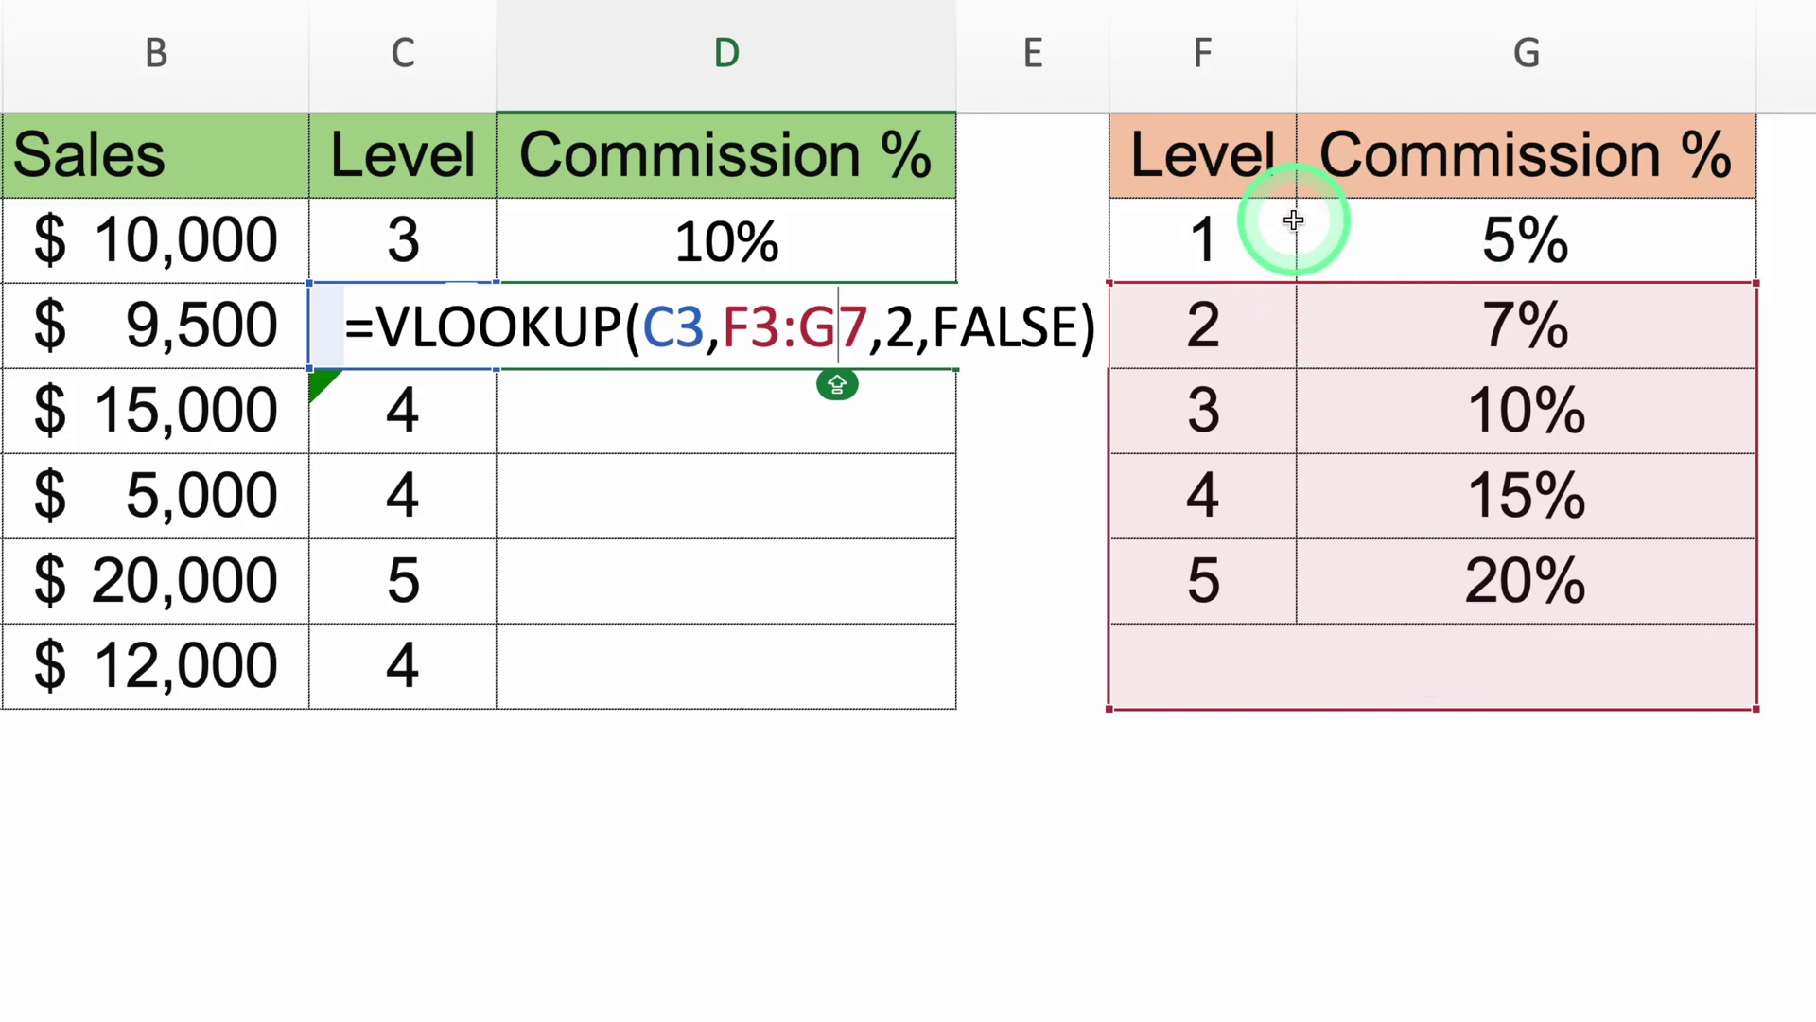
pyautogui.press('Return')
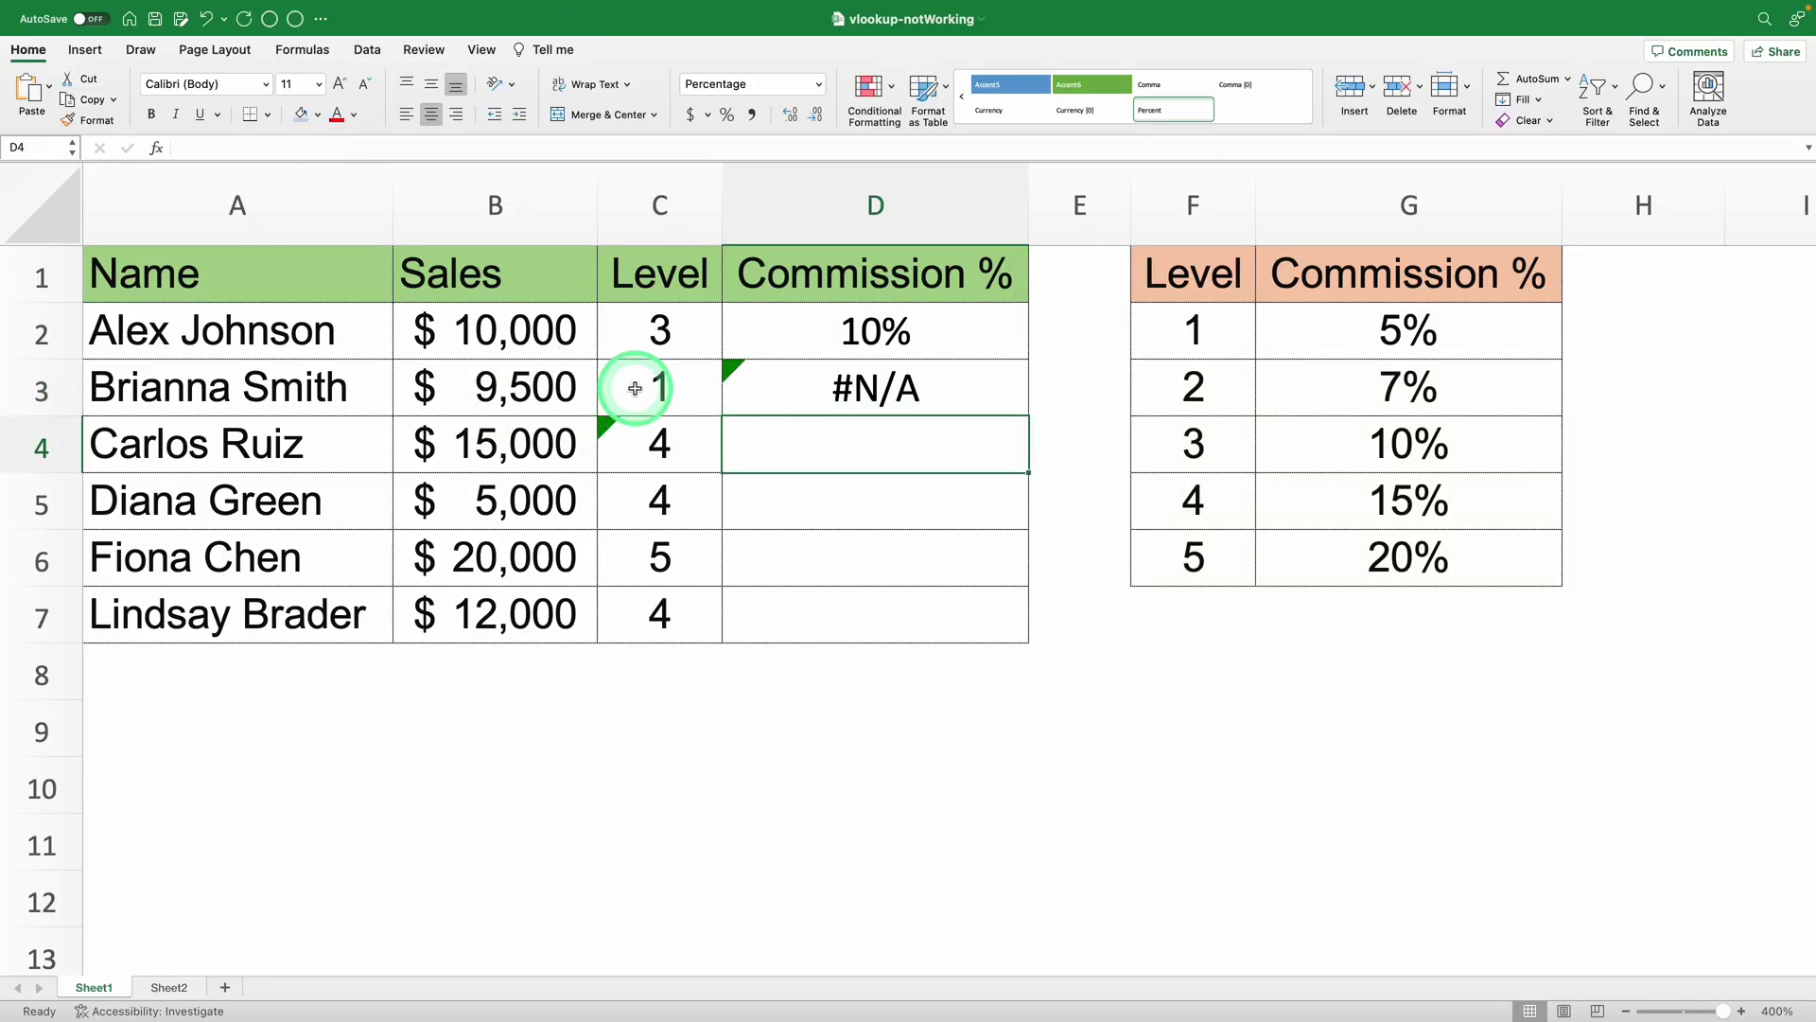
pyautogui.click(631, 384)
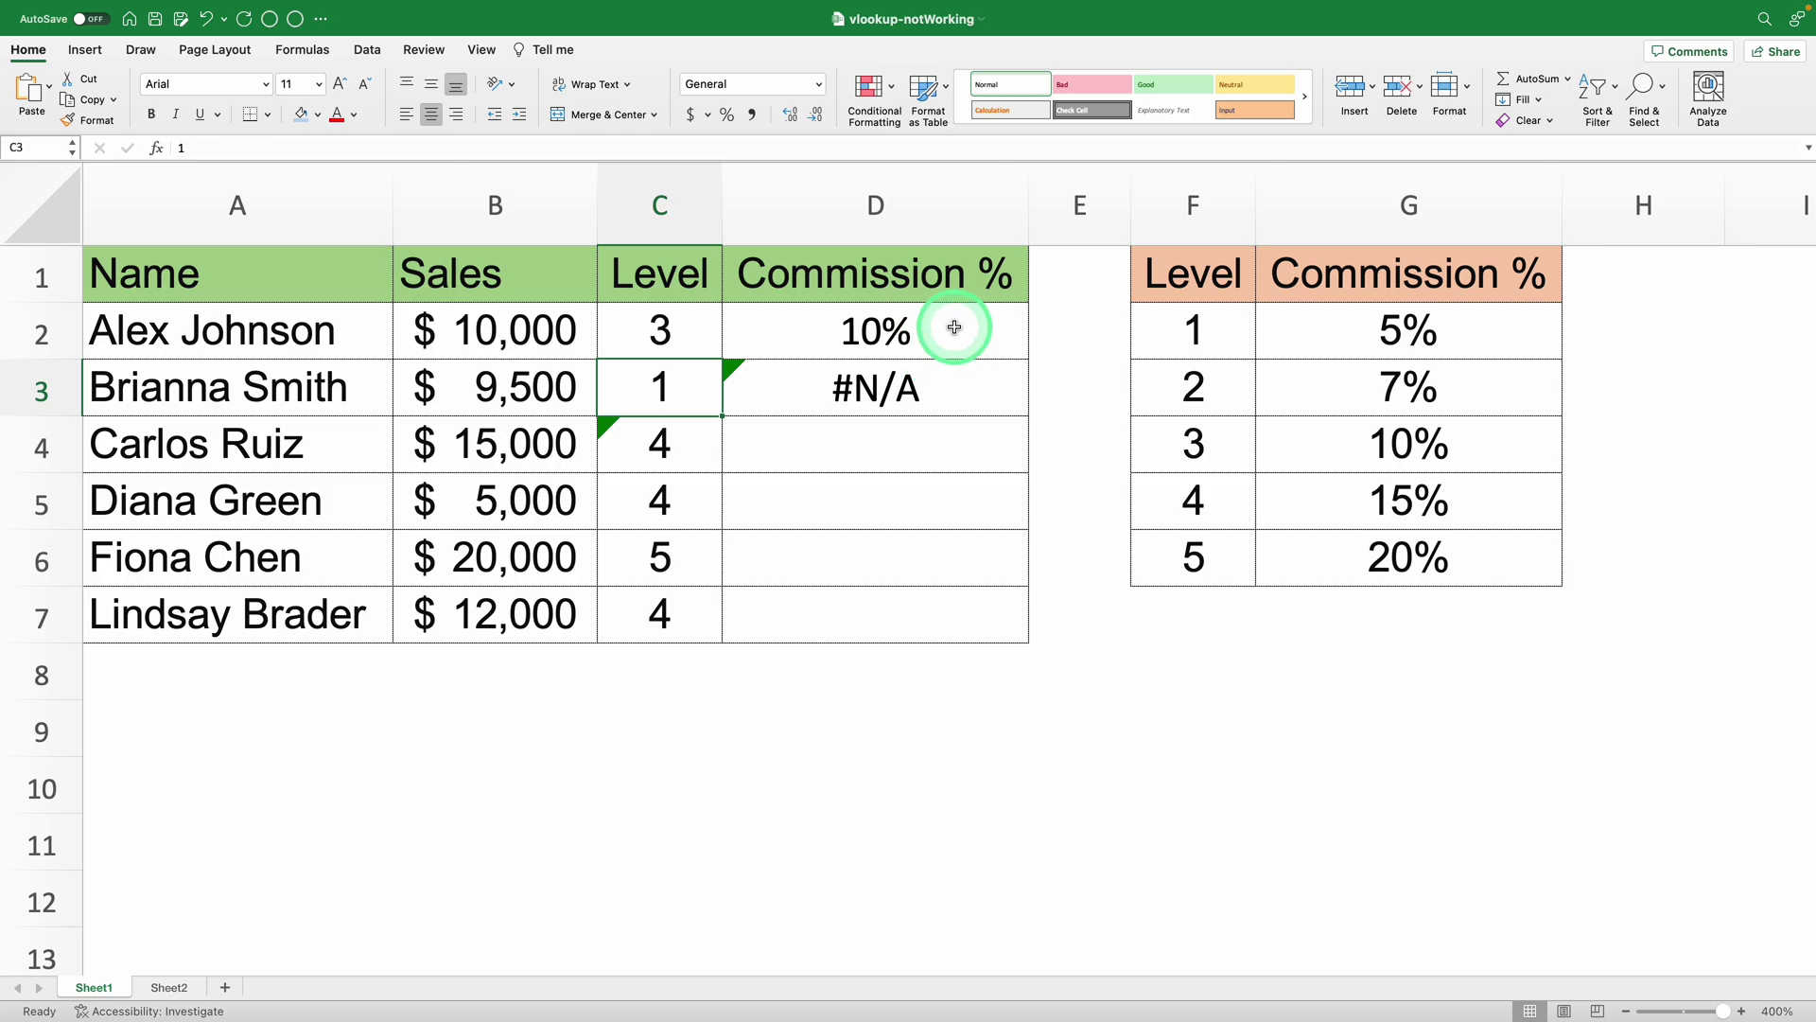
pyautogui.doubleClick(955, 328)
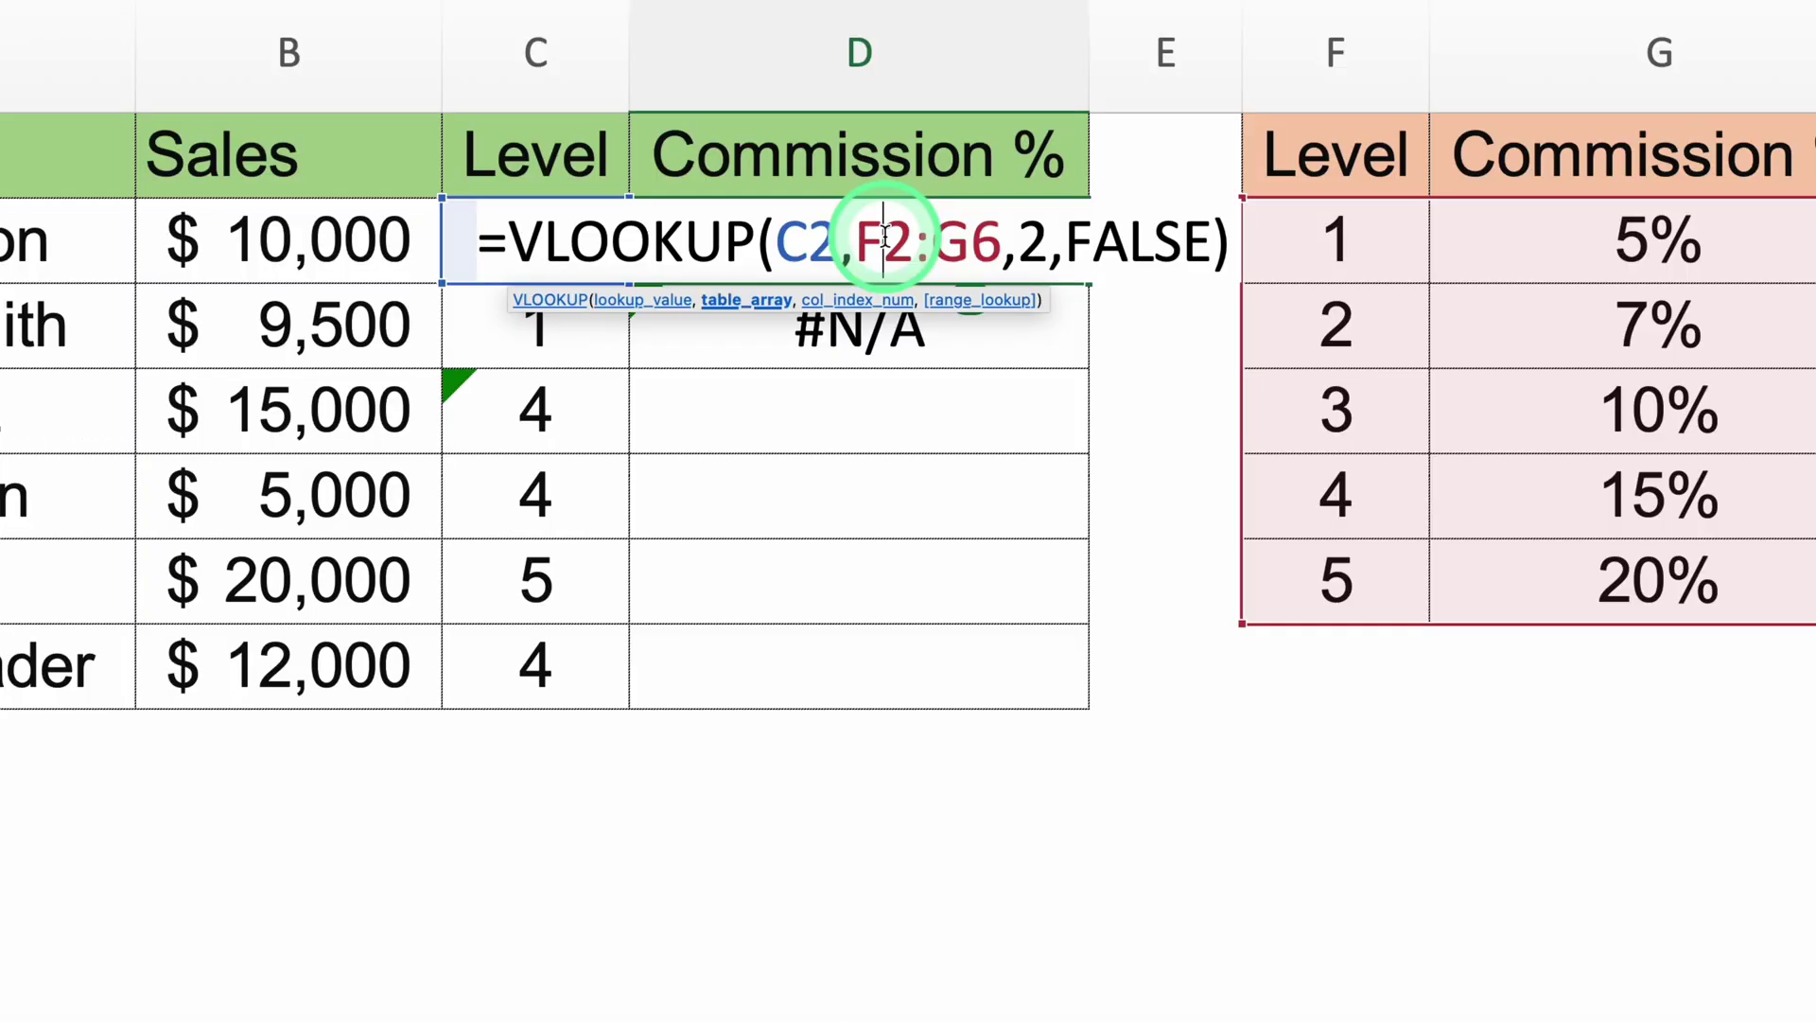
pyautogui.press('F4')
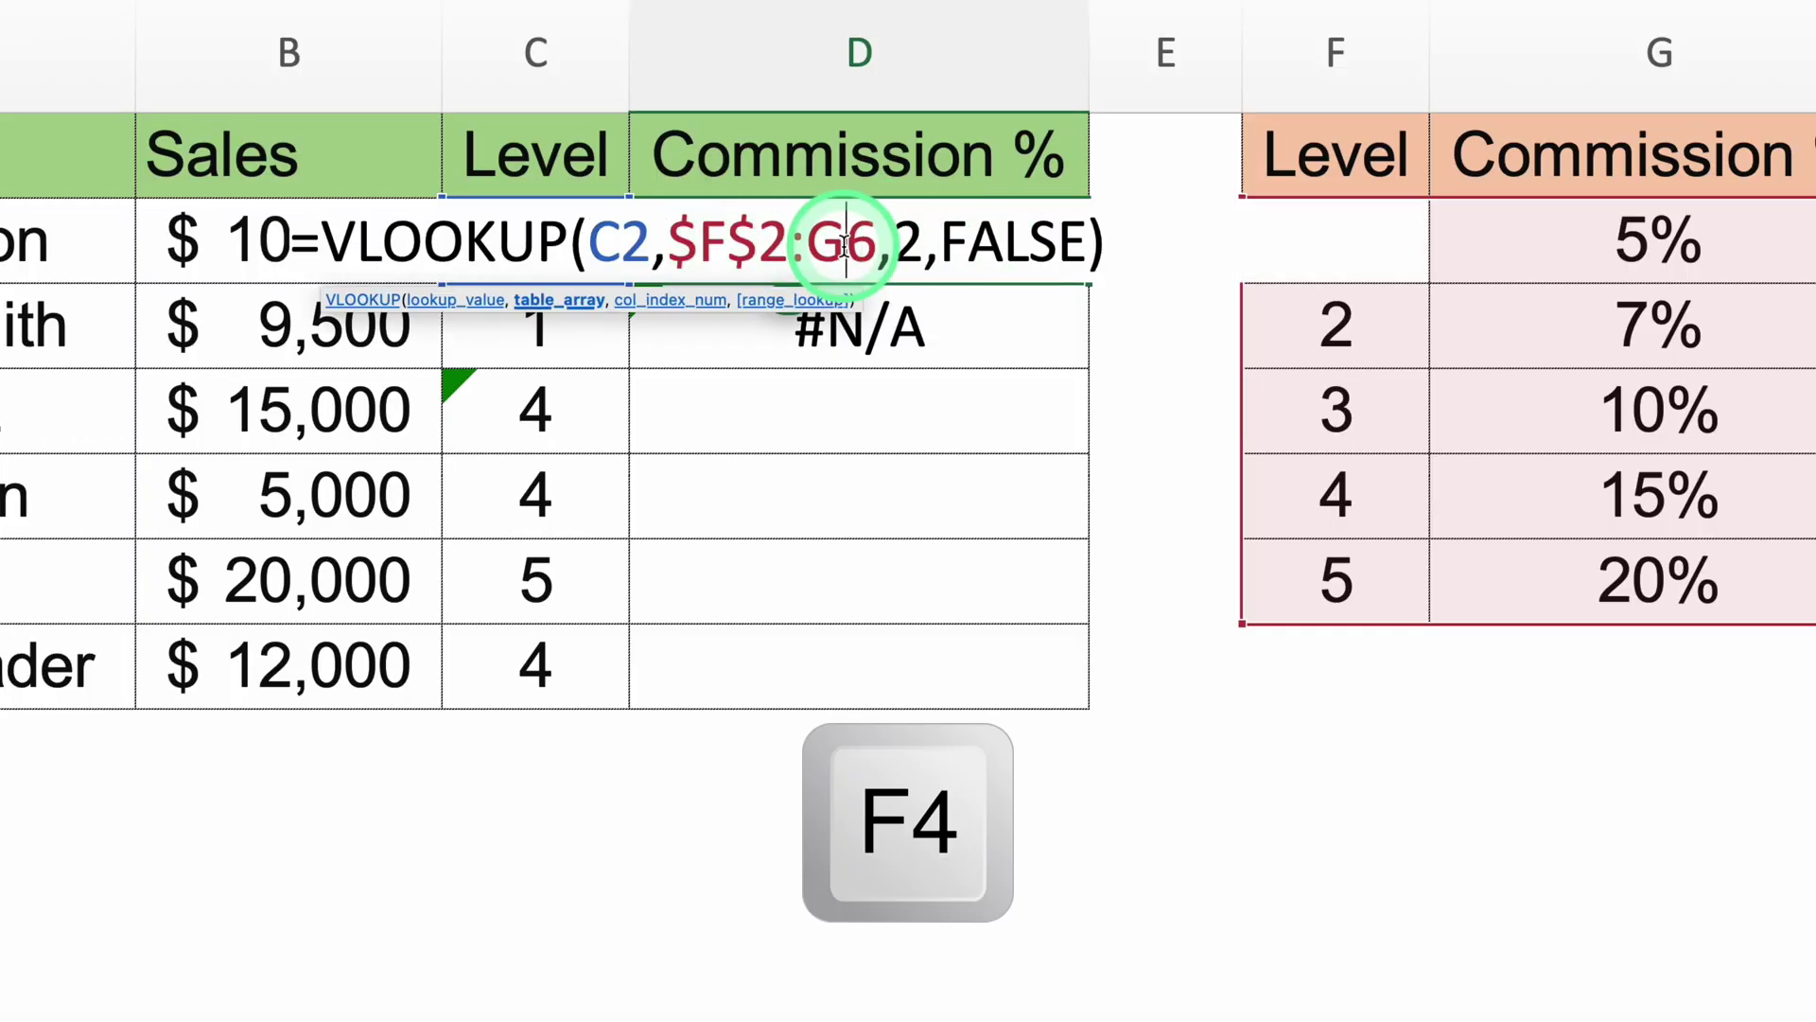
pyautogui.press('F4')
pyautogui.press('Return')
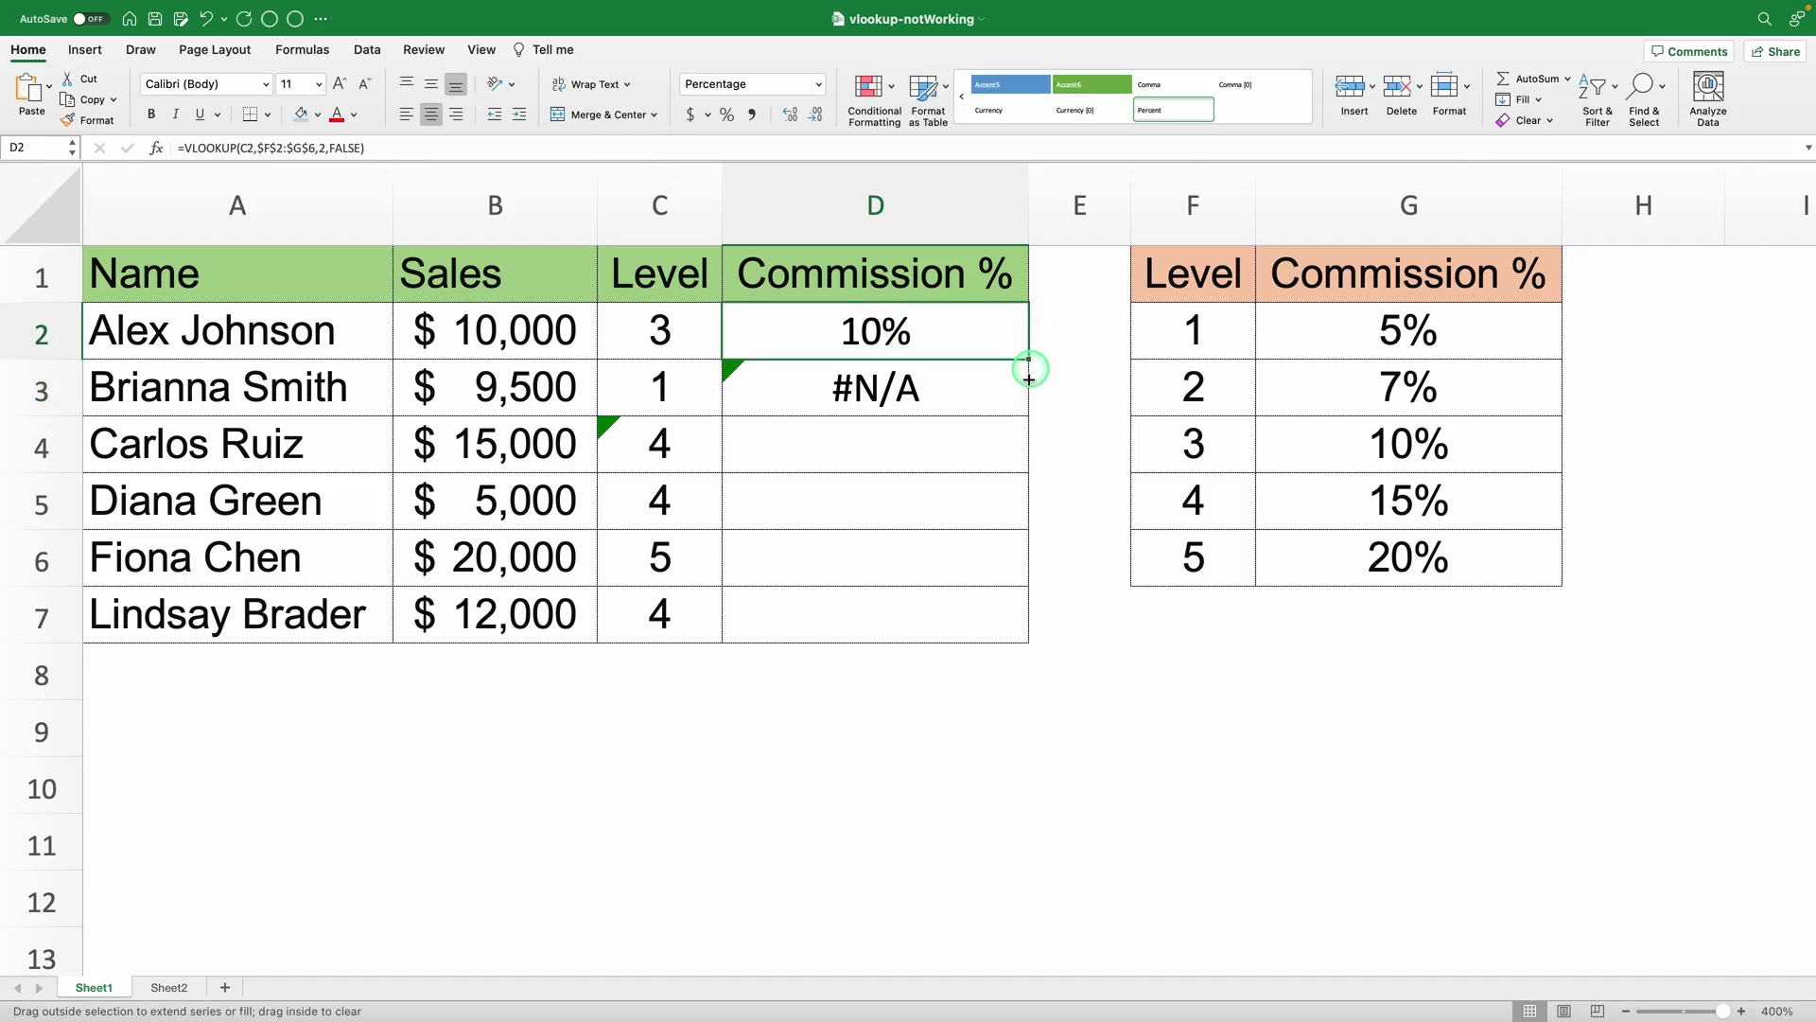
pyautogui.moveTo(1031, 360); pyautogui.dragTo(1027, 411)
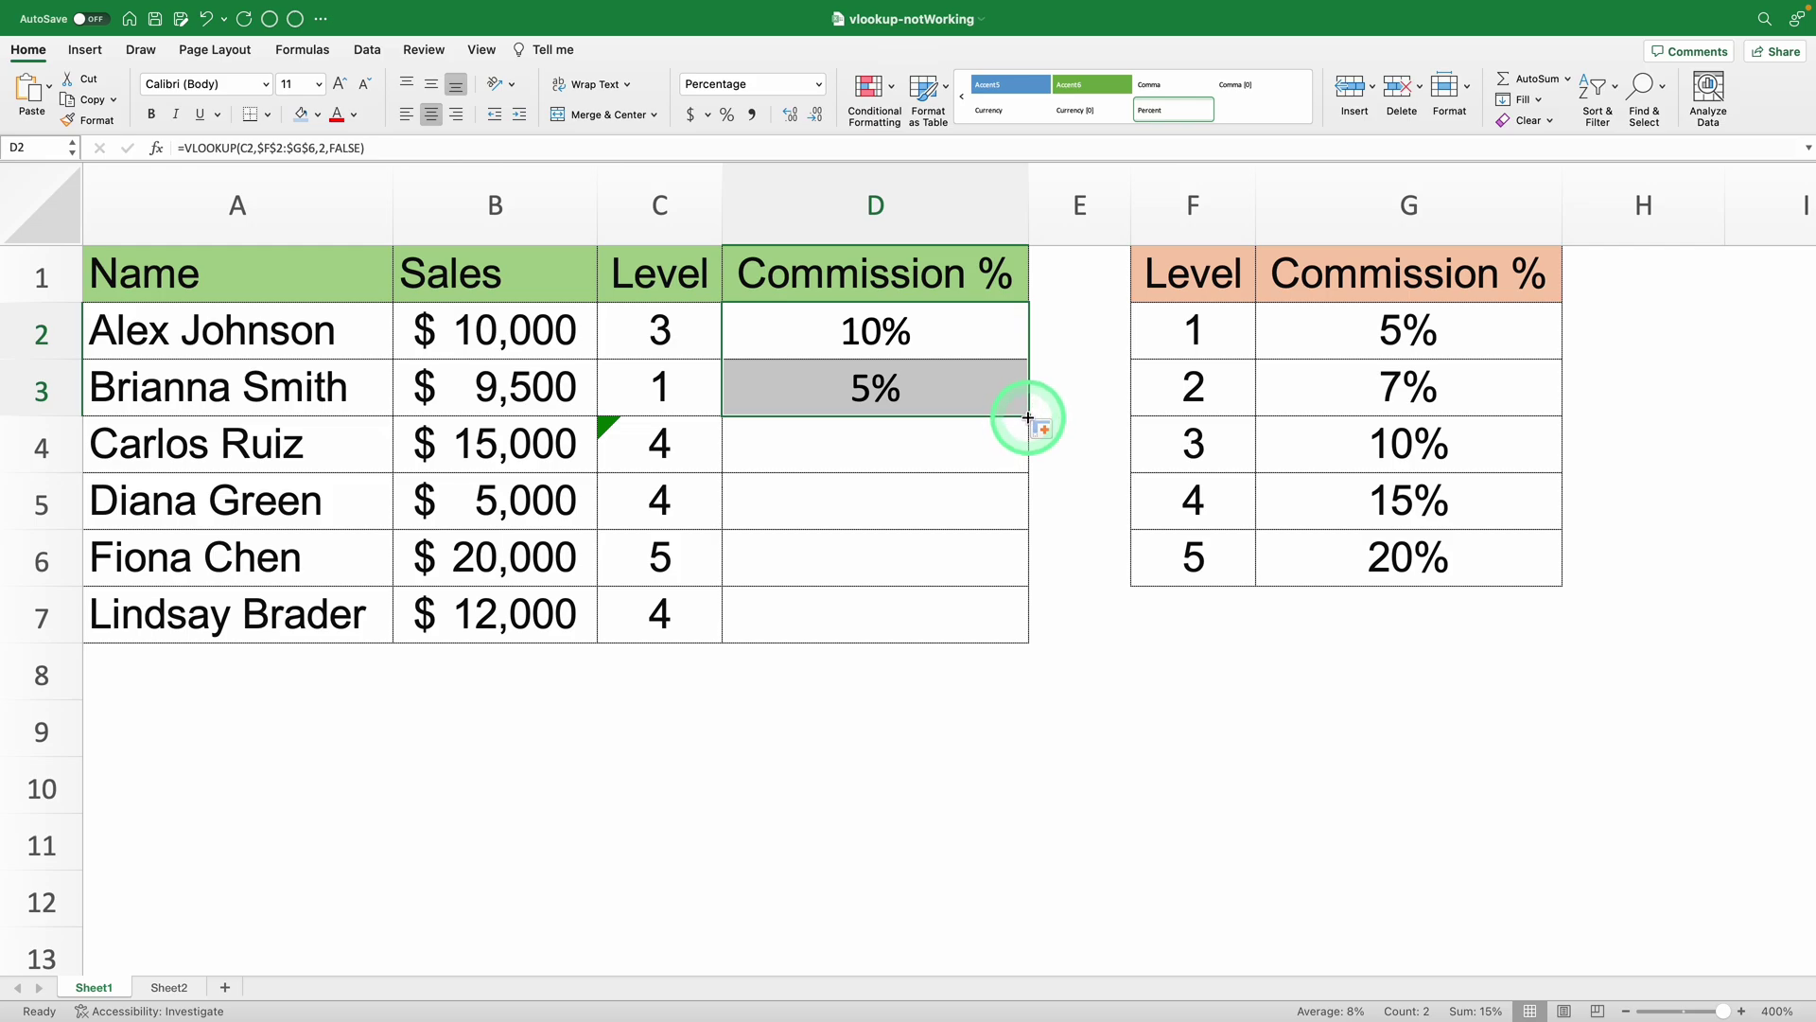
pyautogui.moveTo(1027, 418); pyautogui.dragTo(1022, 461)
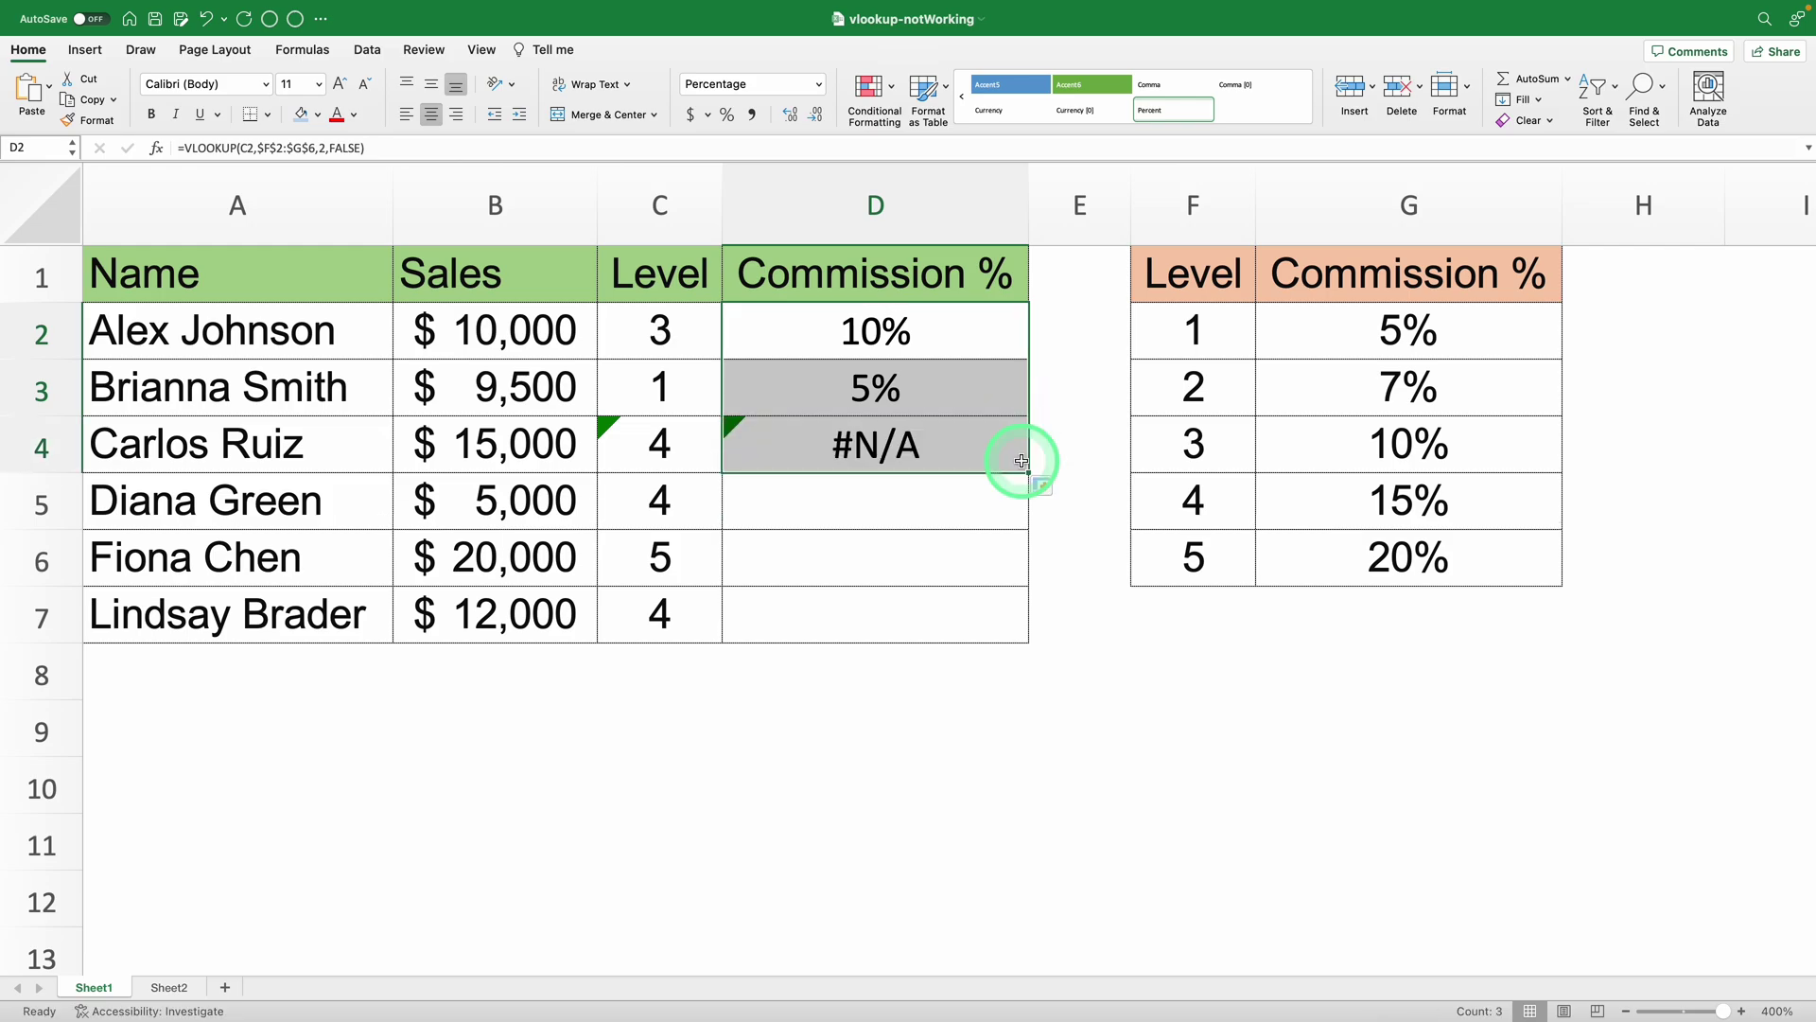
pyautogui.click(1074, 570)
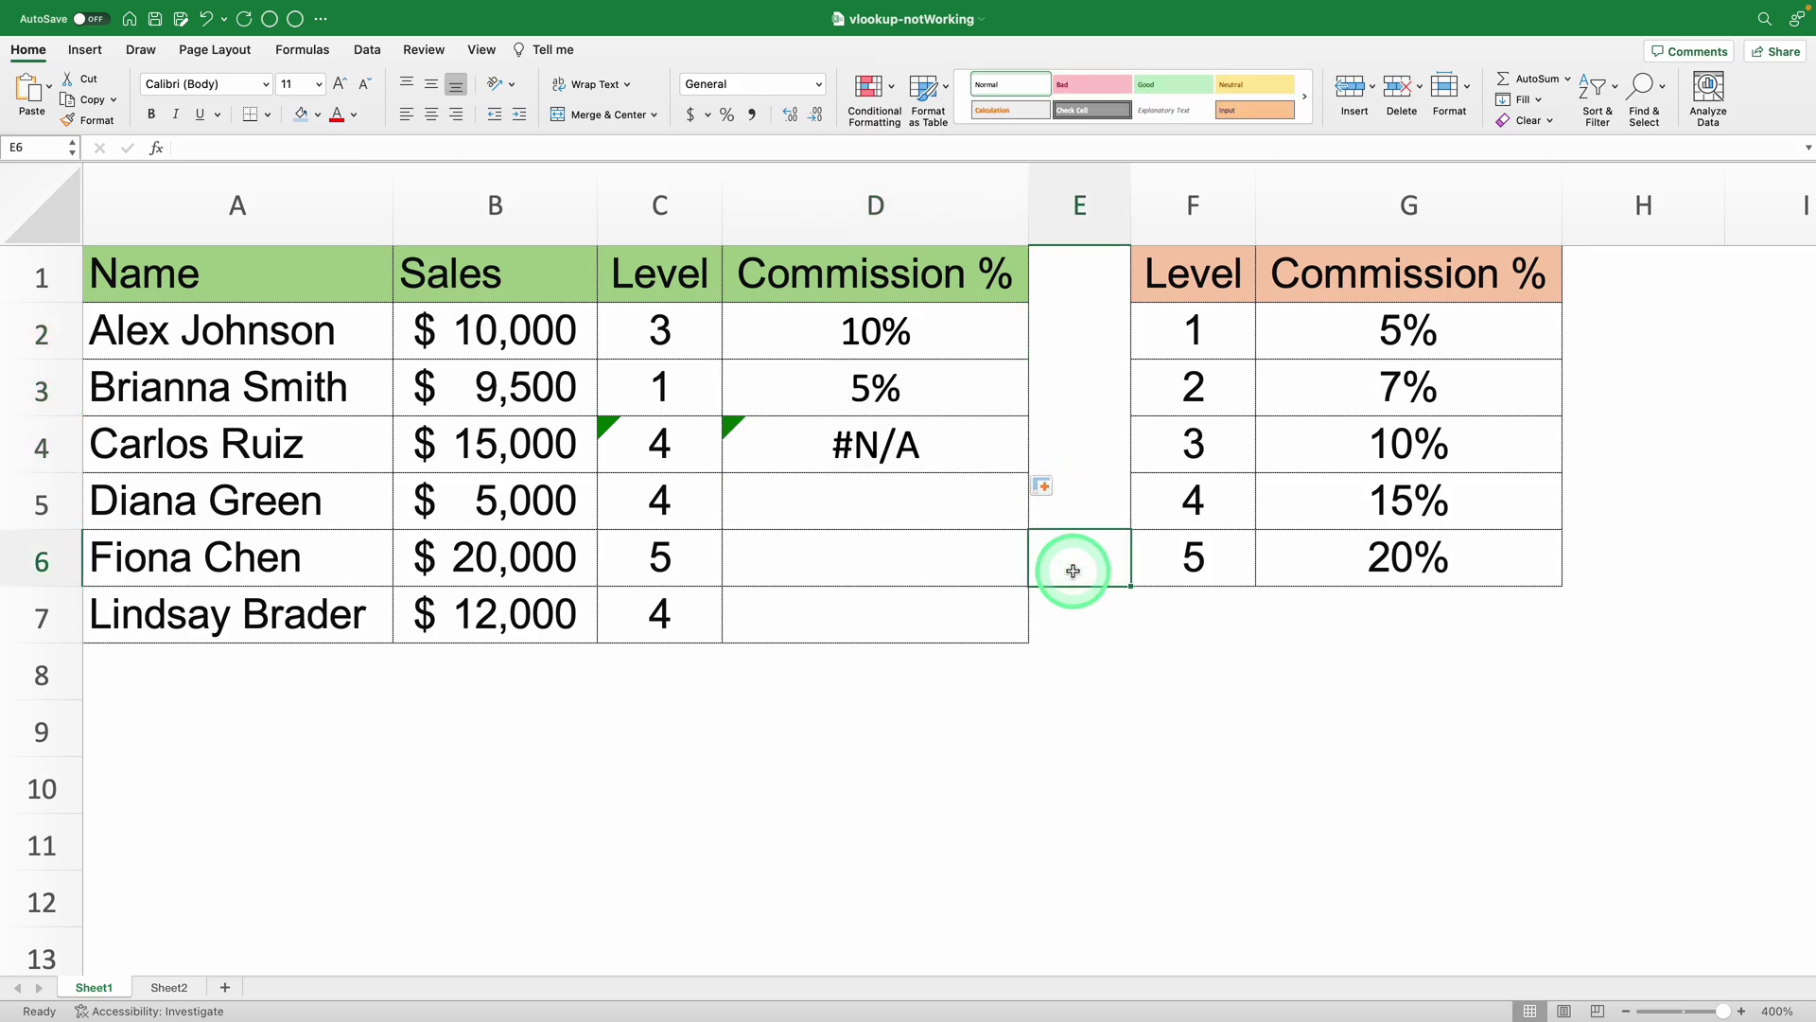
pyautogui.doubleClick(908, 441)
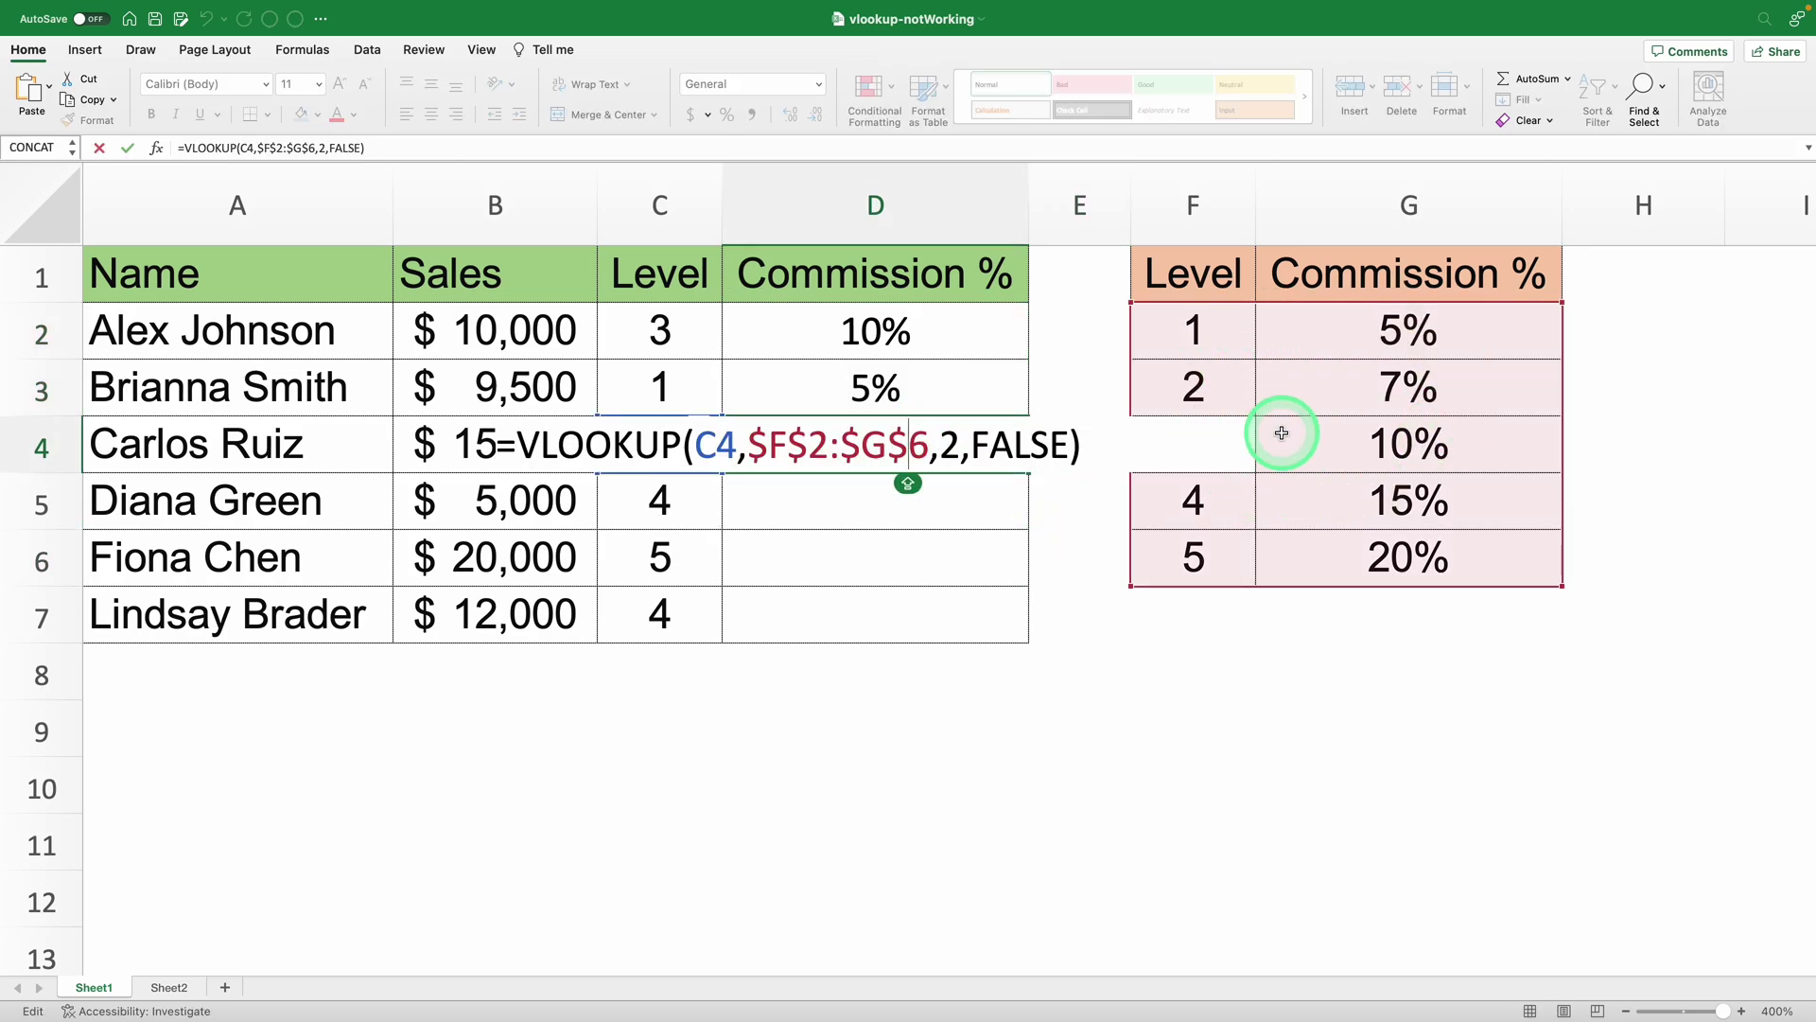
pyautogui.press('Return')
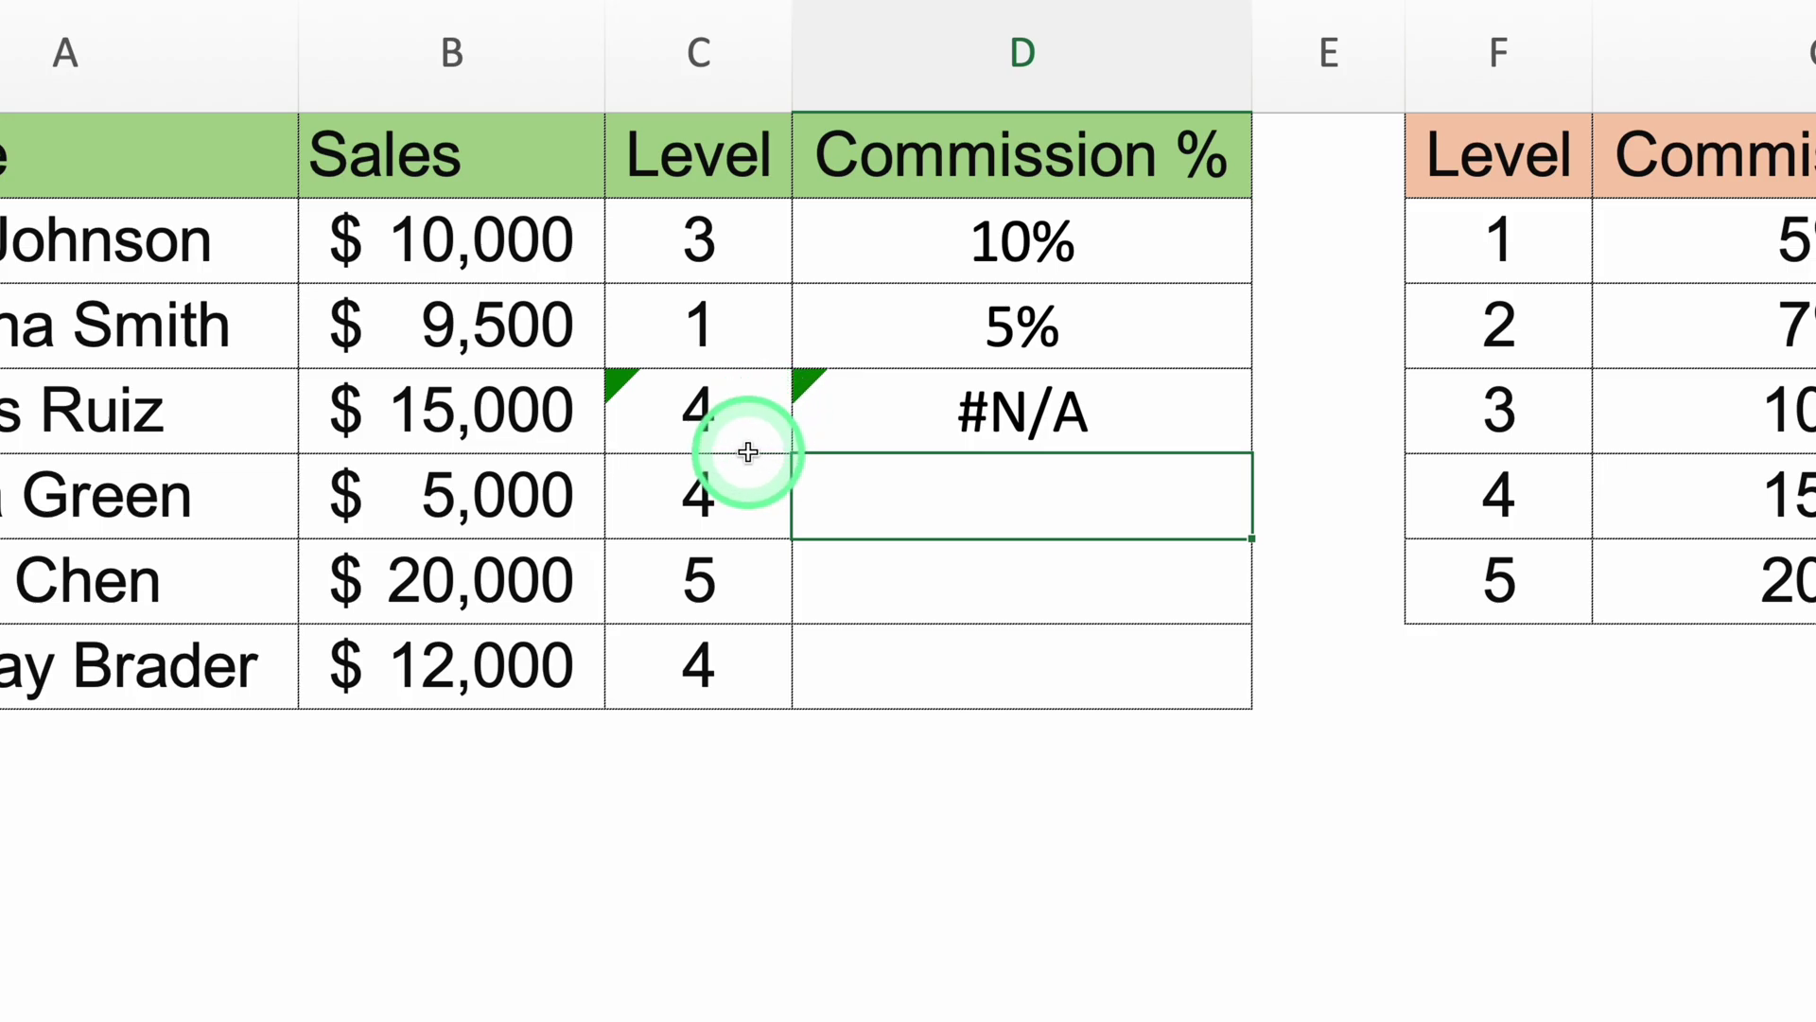
pyautogui.click(617, 386)
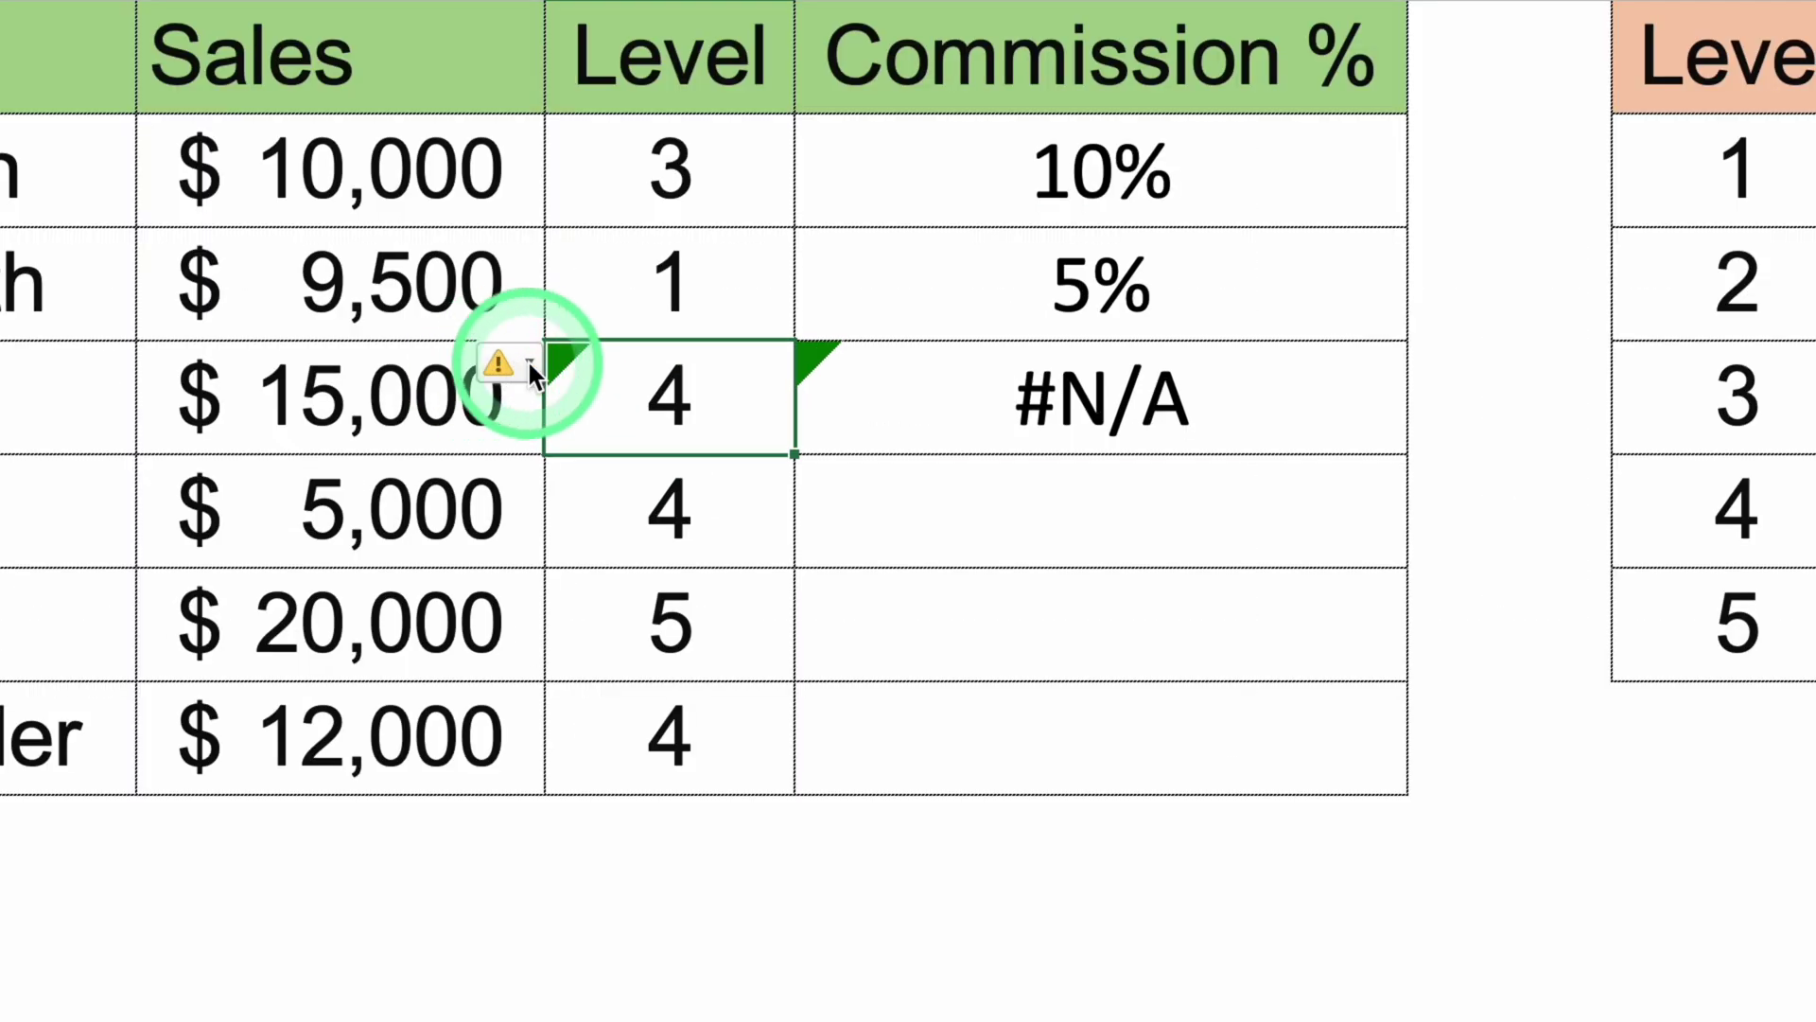
pyautogui.click(571, 383)
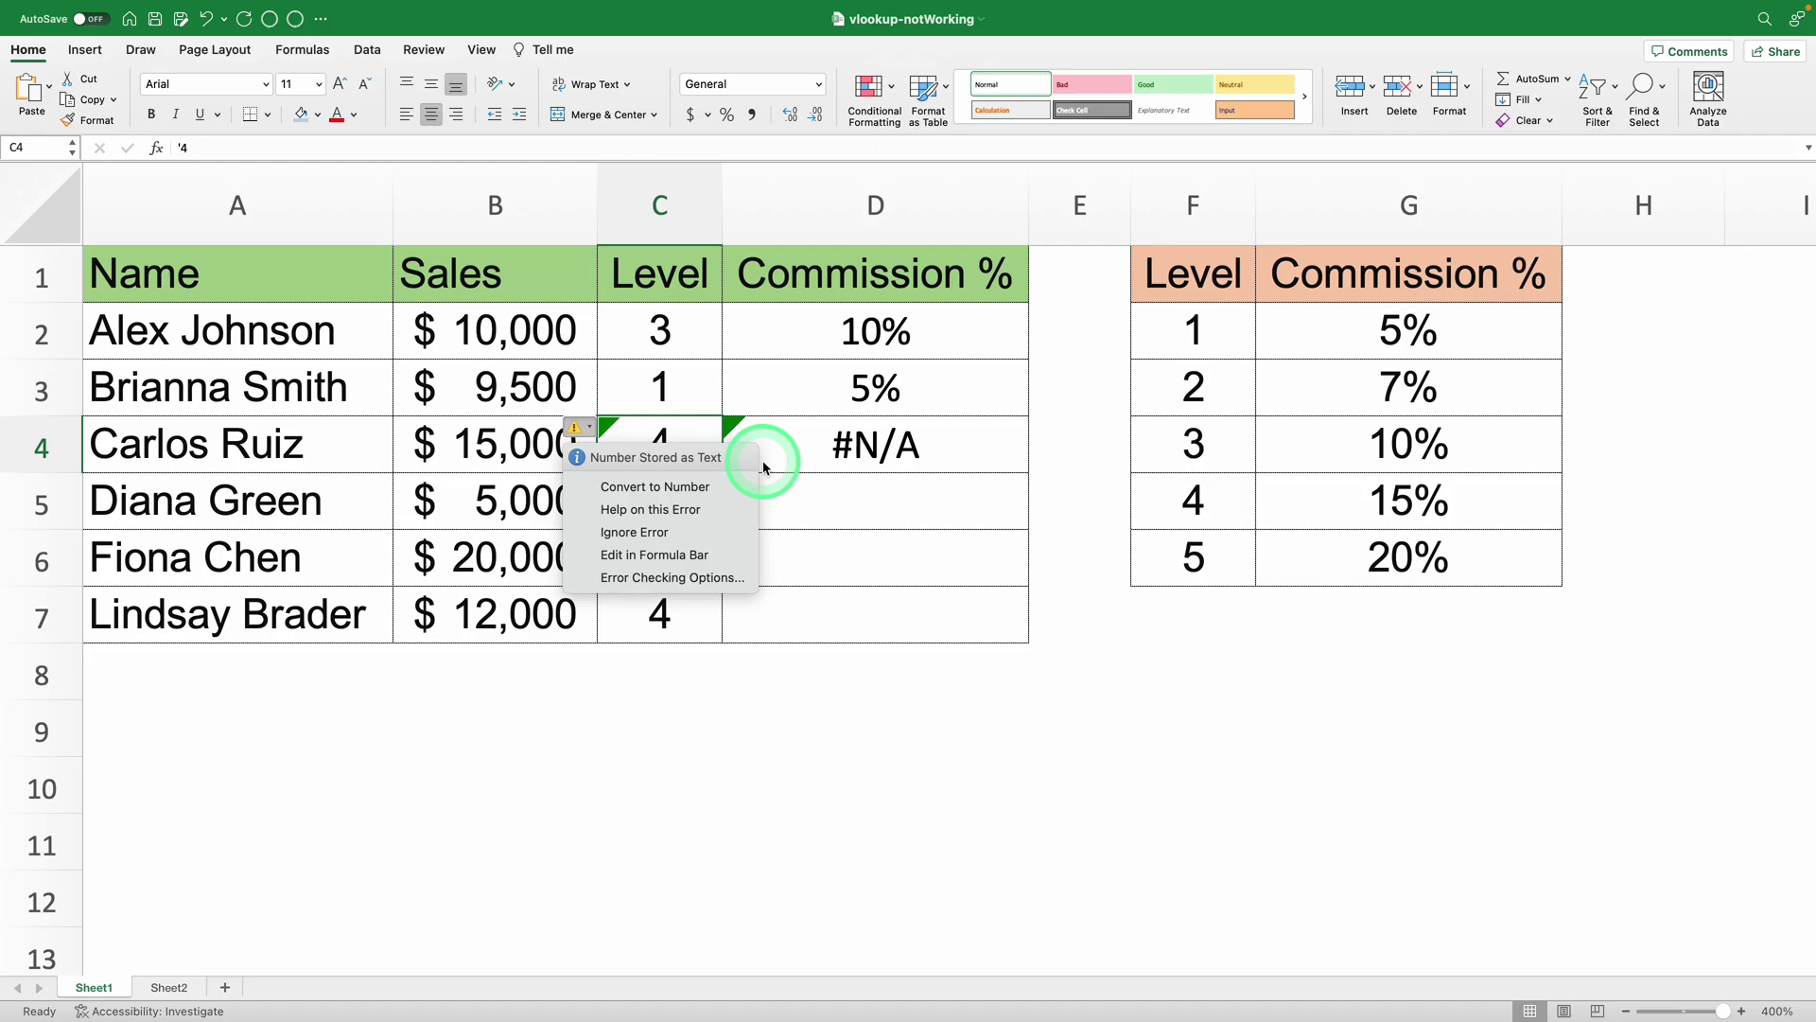
pyautogui.click(763, 466)
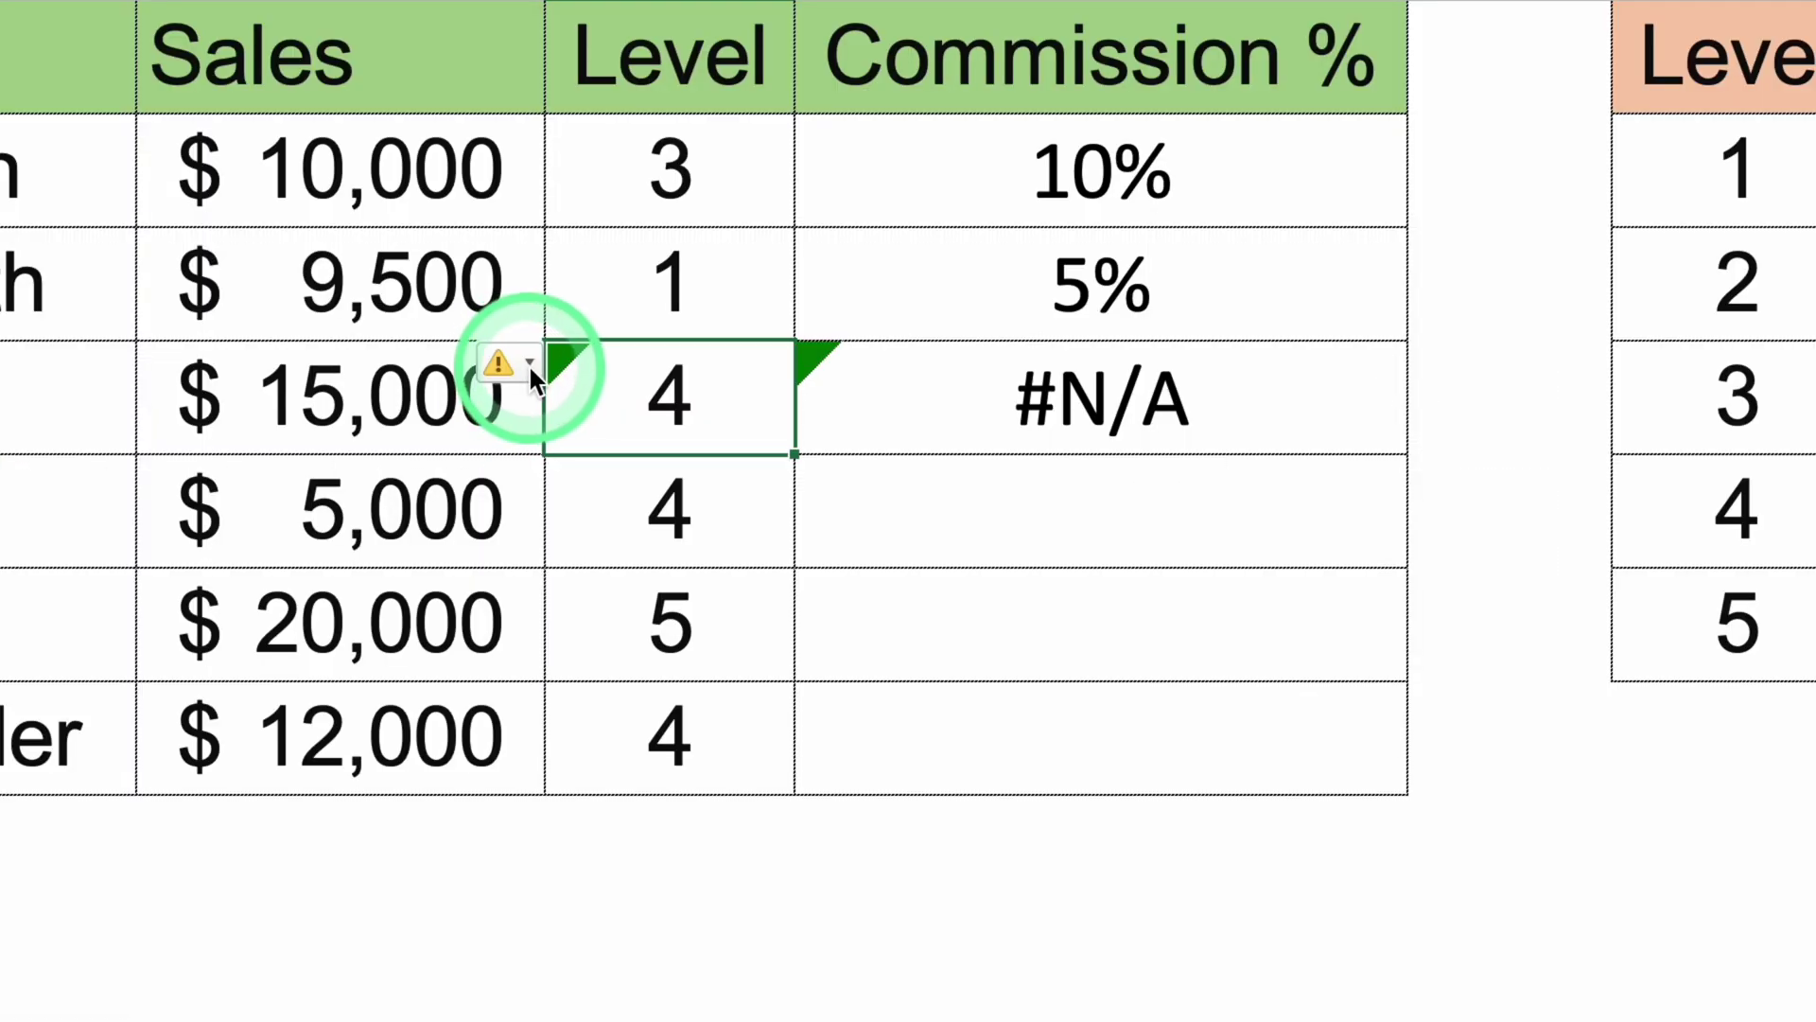
pyautogui.click(528, 363)
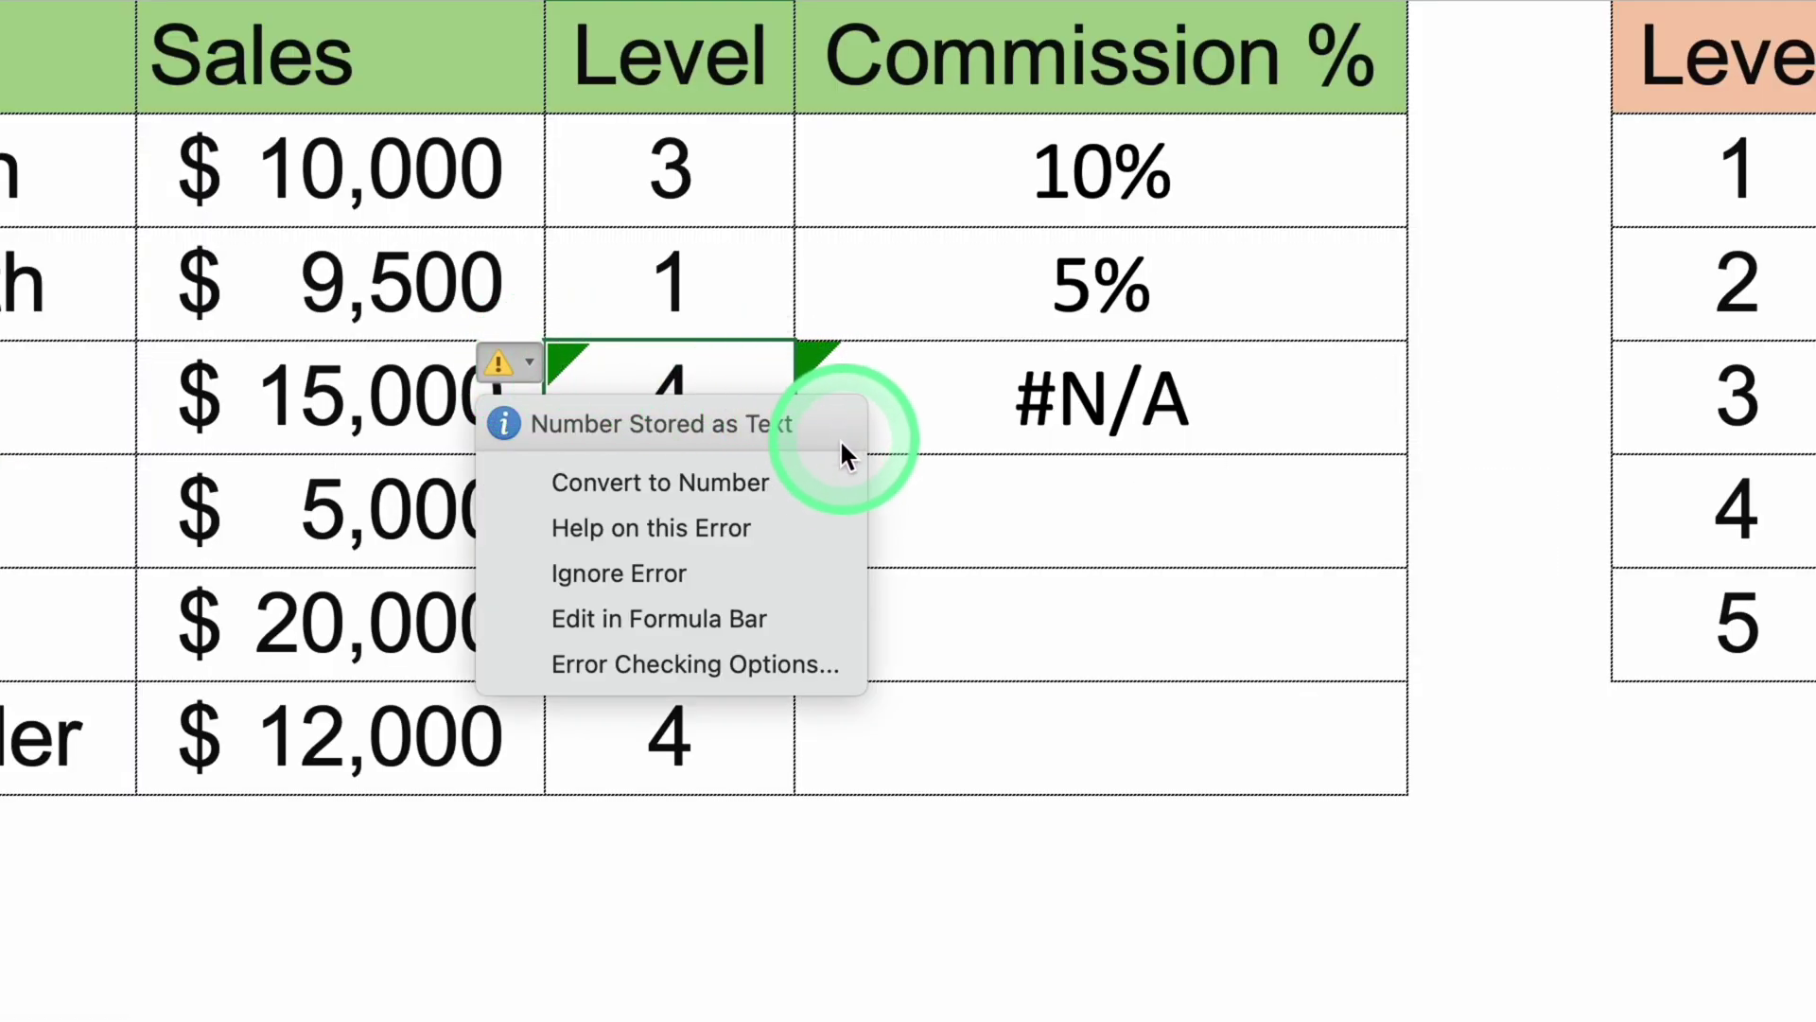
pyautogui.click(823, 486)
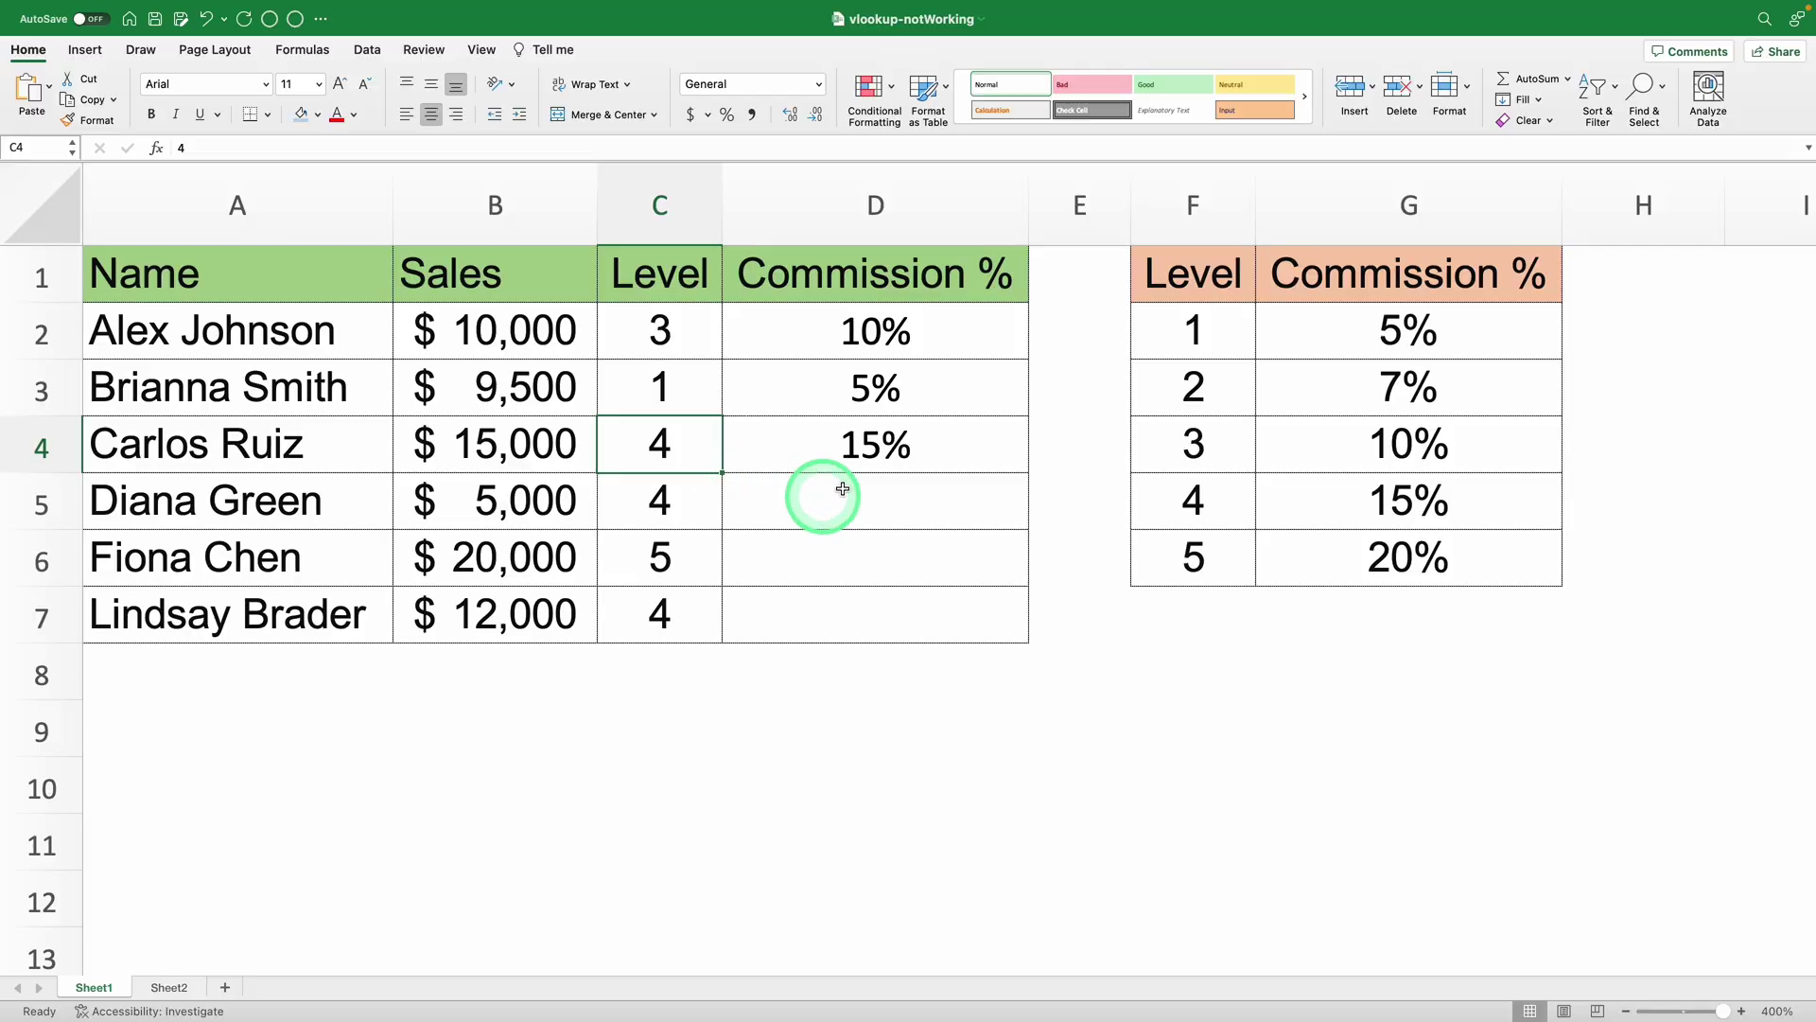
pyautogui.click(896, 459)
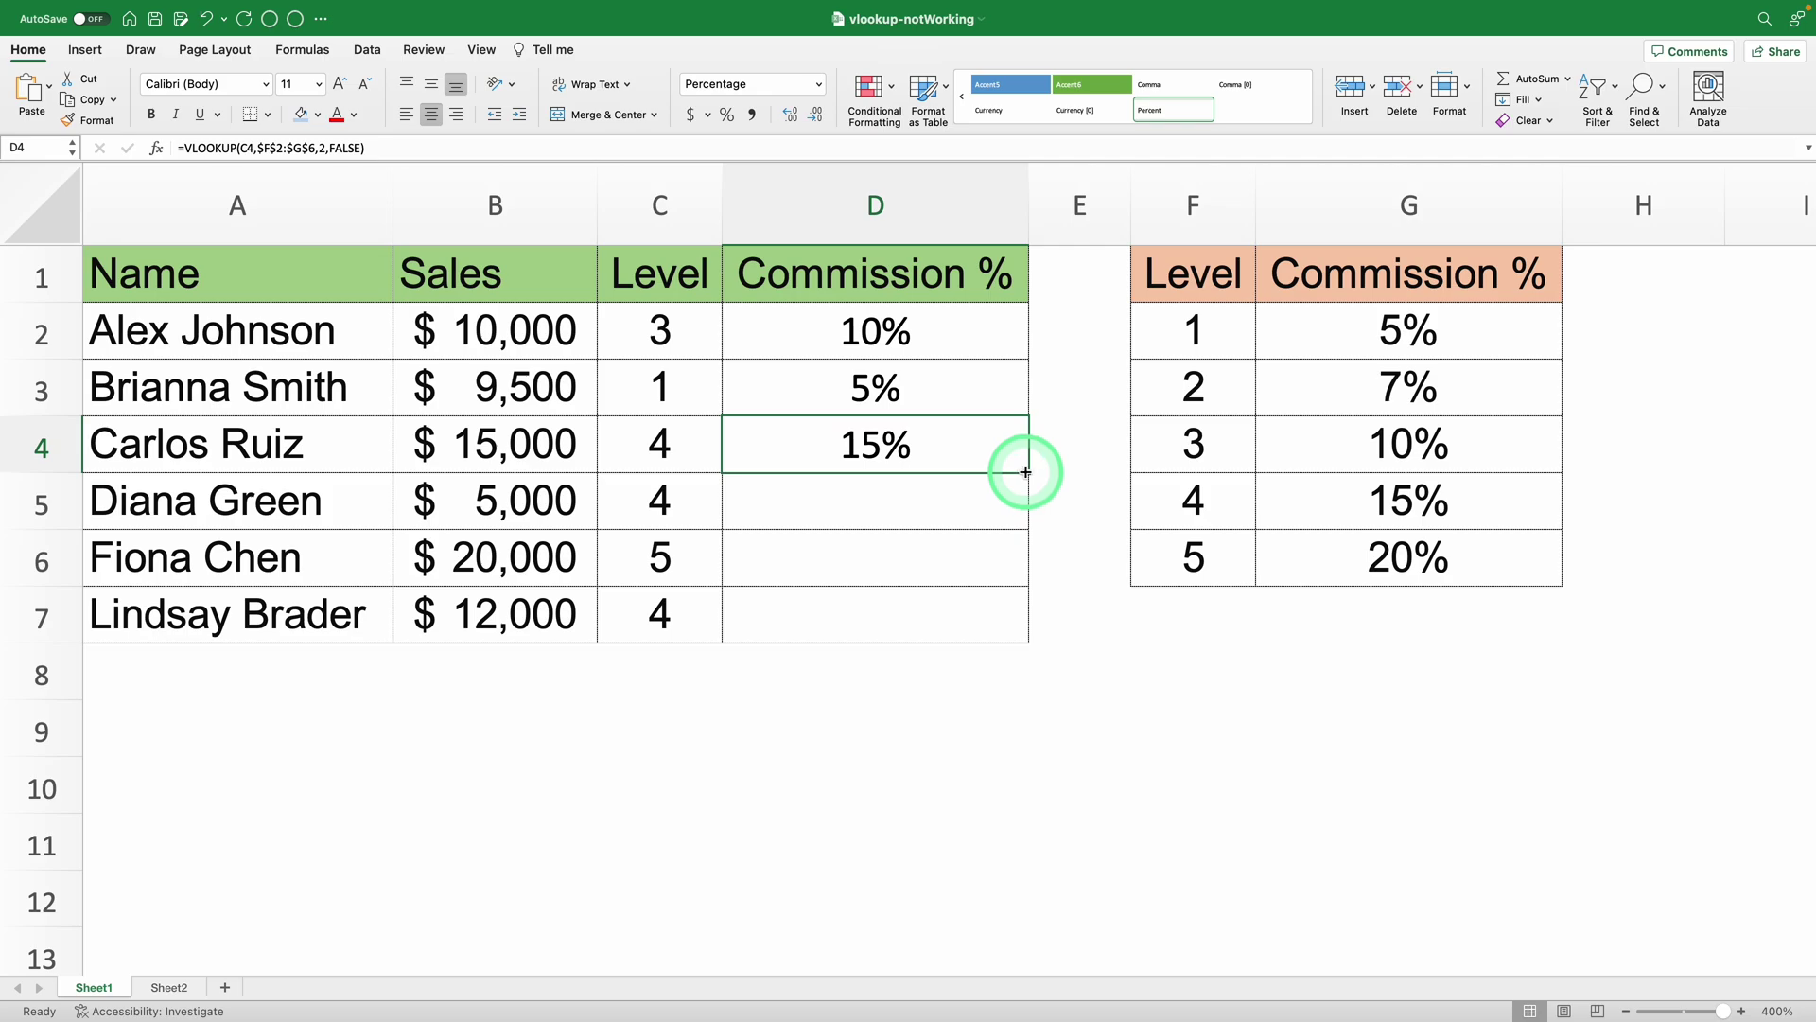
pyautogui.moveTo(1024, 471); pyautogui.dragTo(1022, 513)
pyautogui.click(1064, 526)
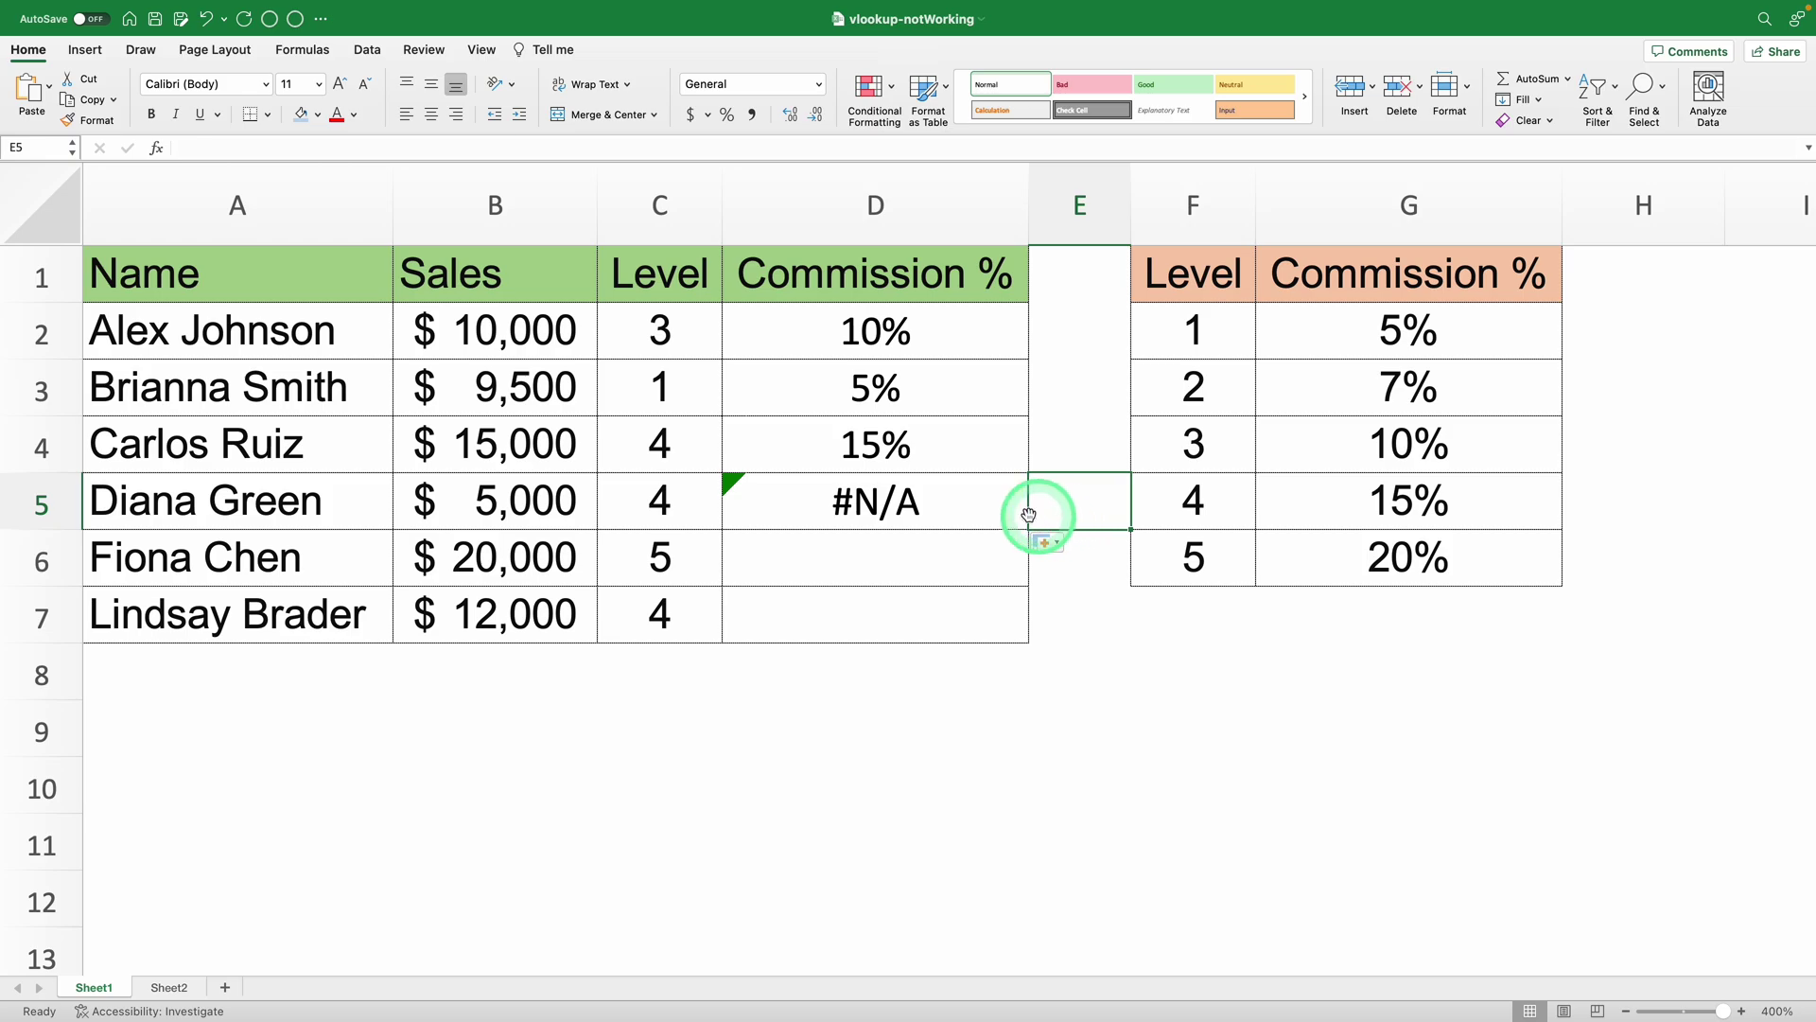
pyautogui.doubleClick(939, 512)
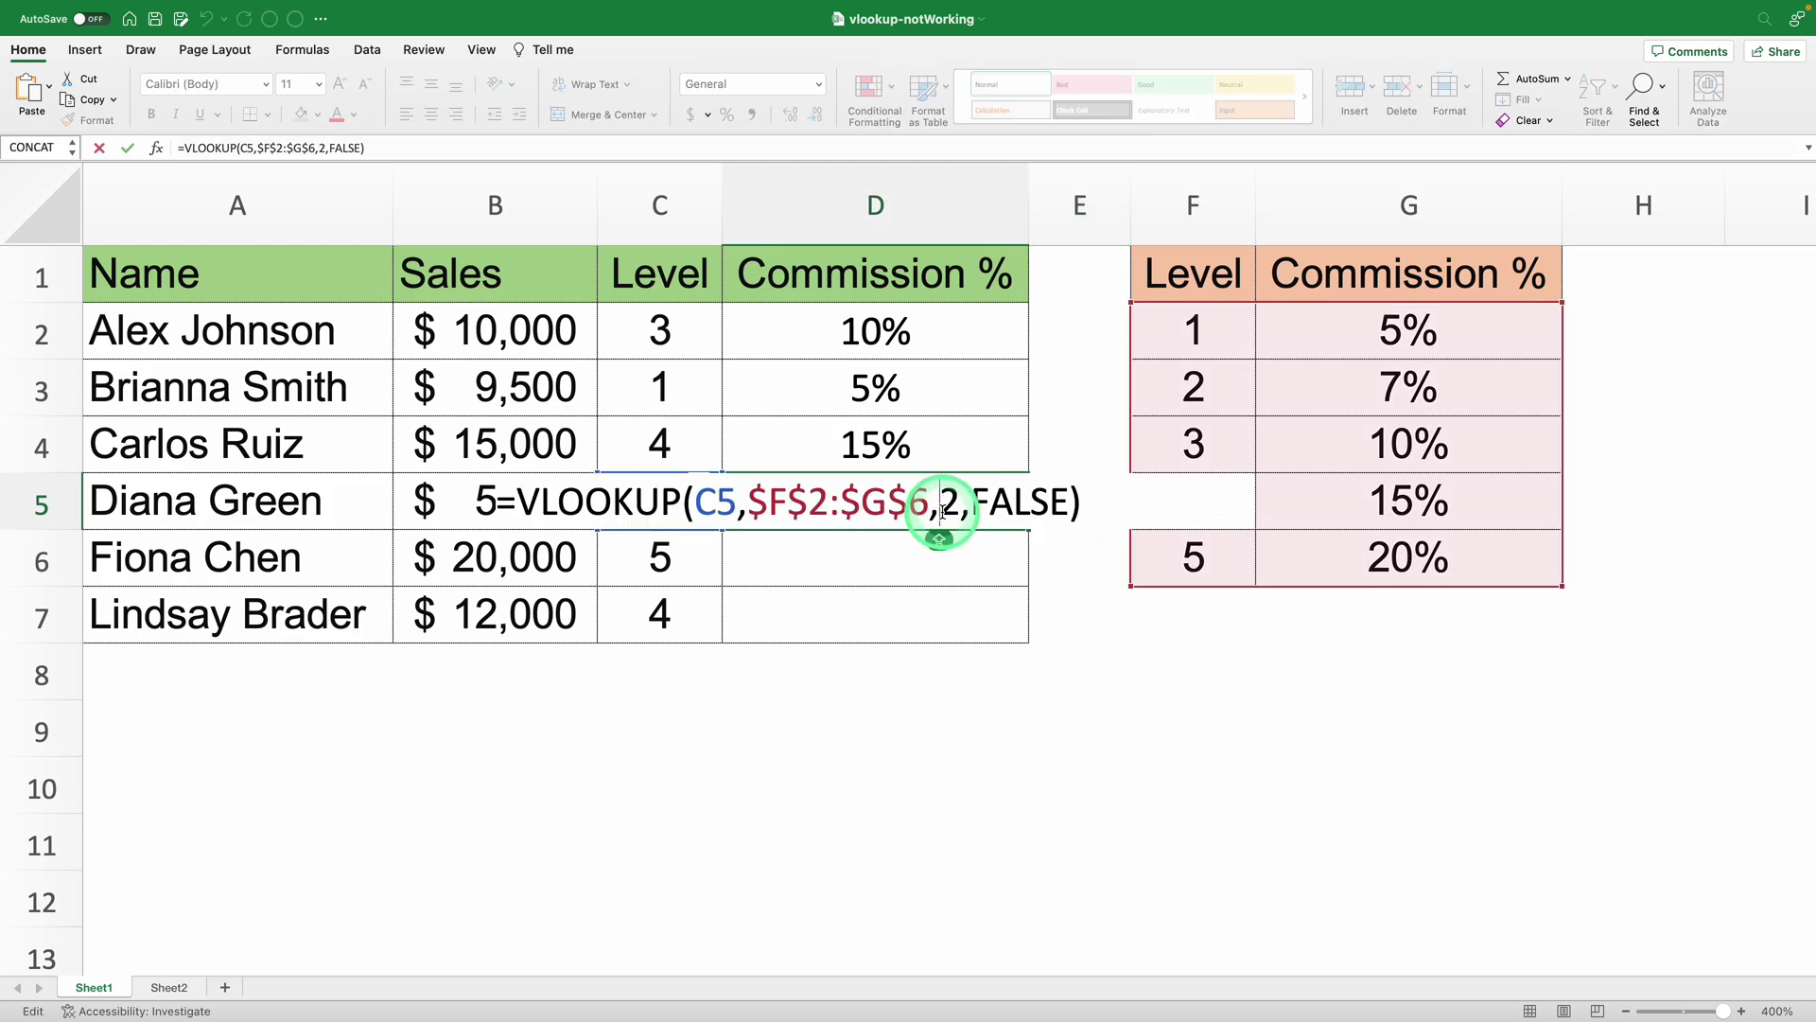
pyautogui.press('Return')
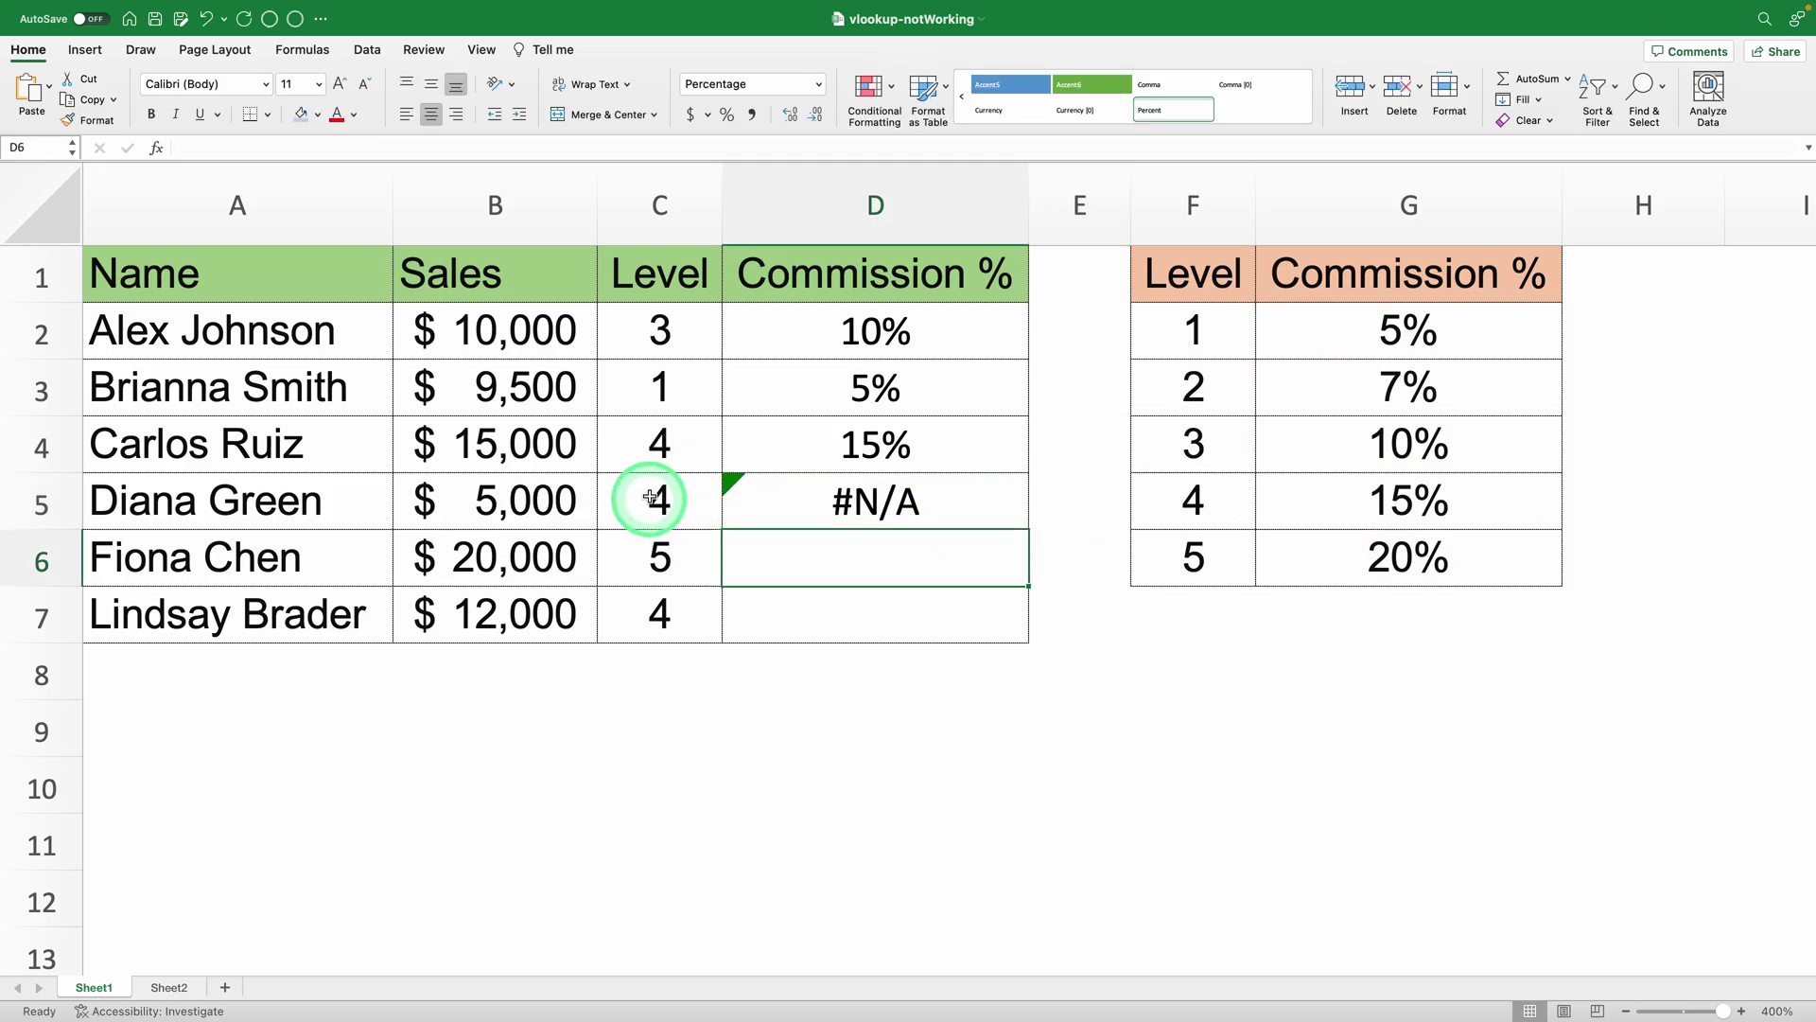
pyautogui.click(699, 500)
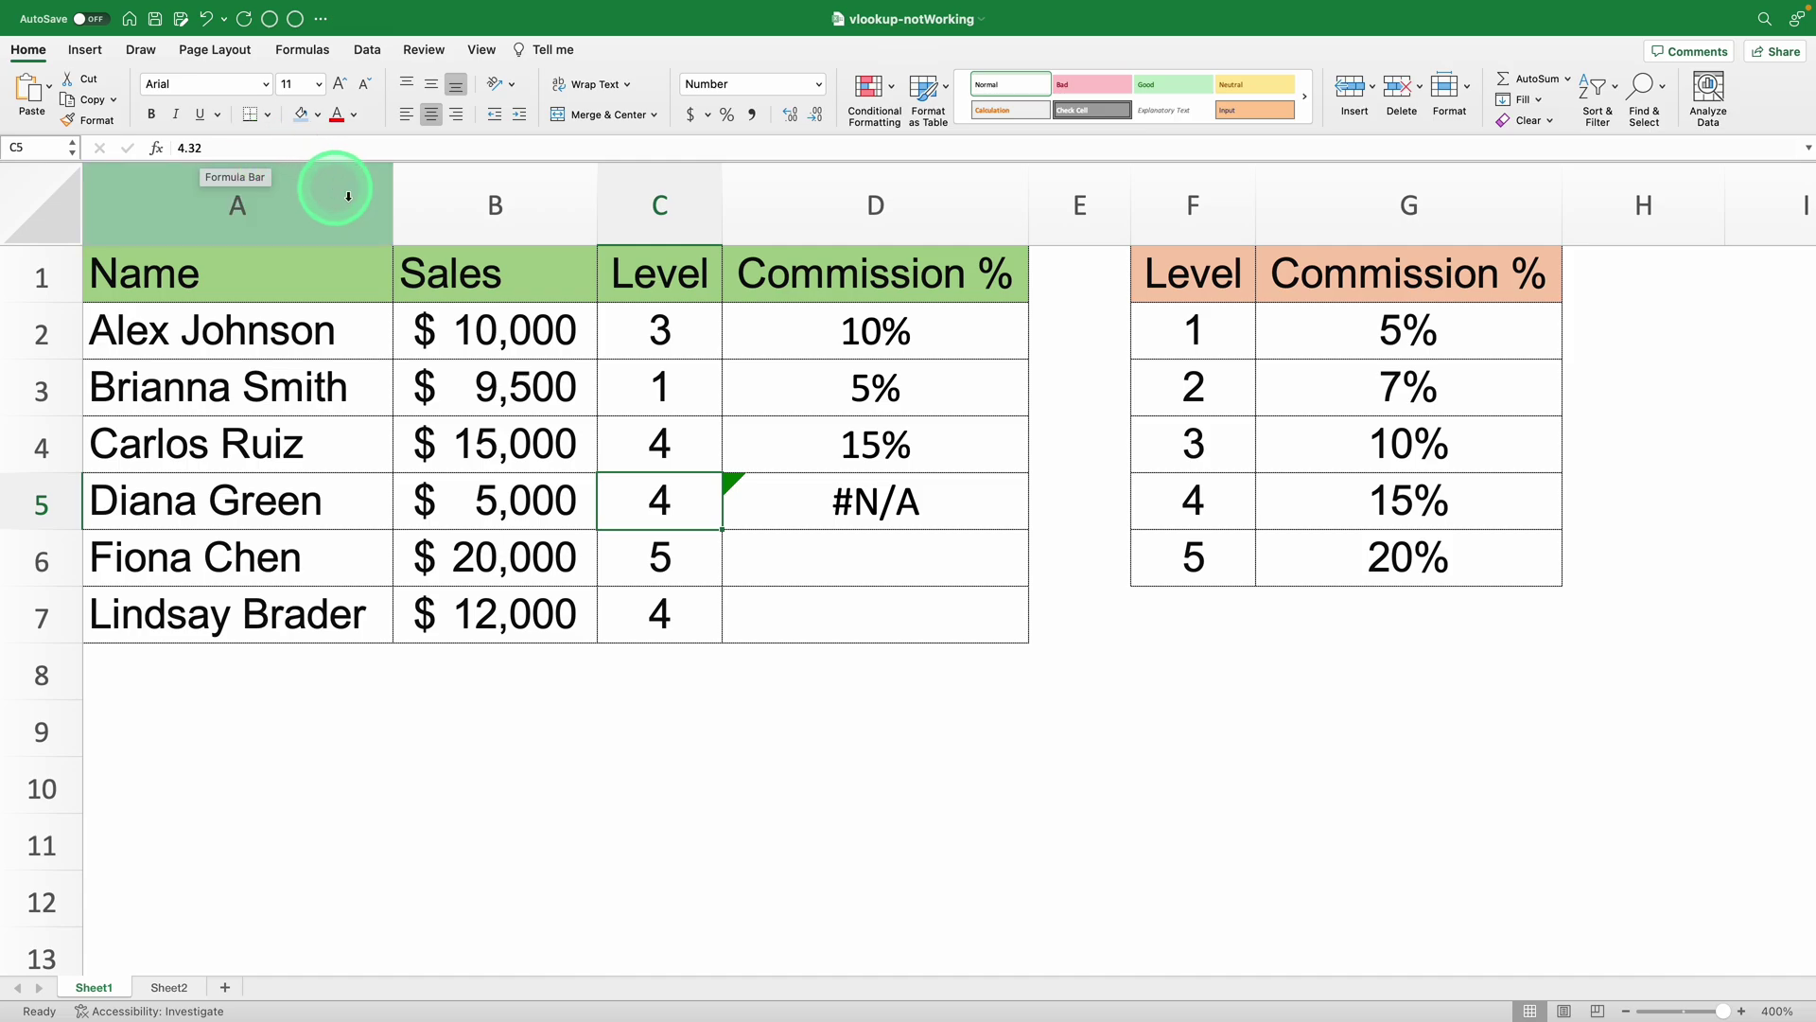
pyautogui.click(792, 115)
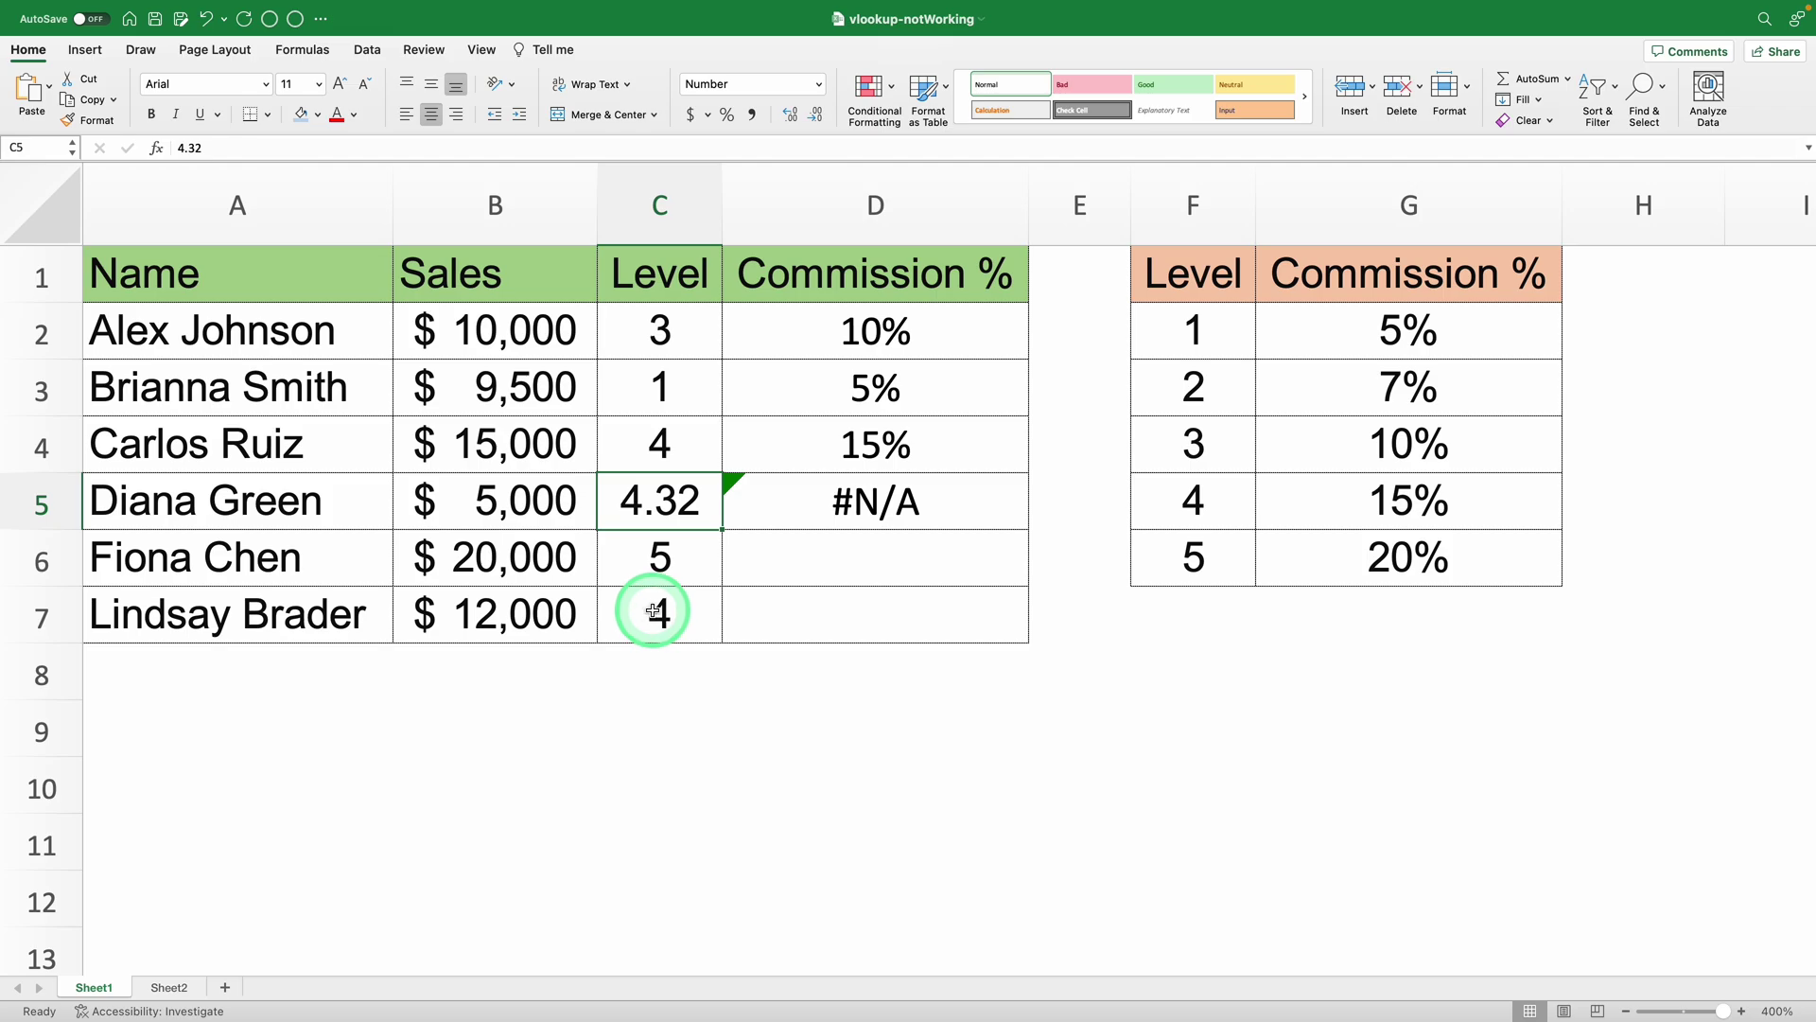
pyautogui.doubleClick(874, 500)
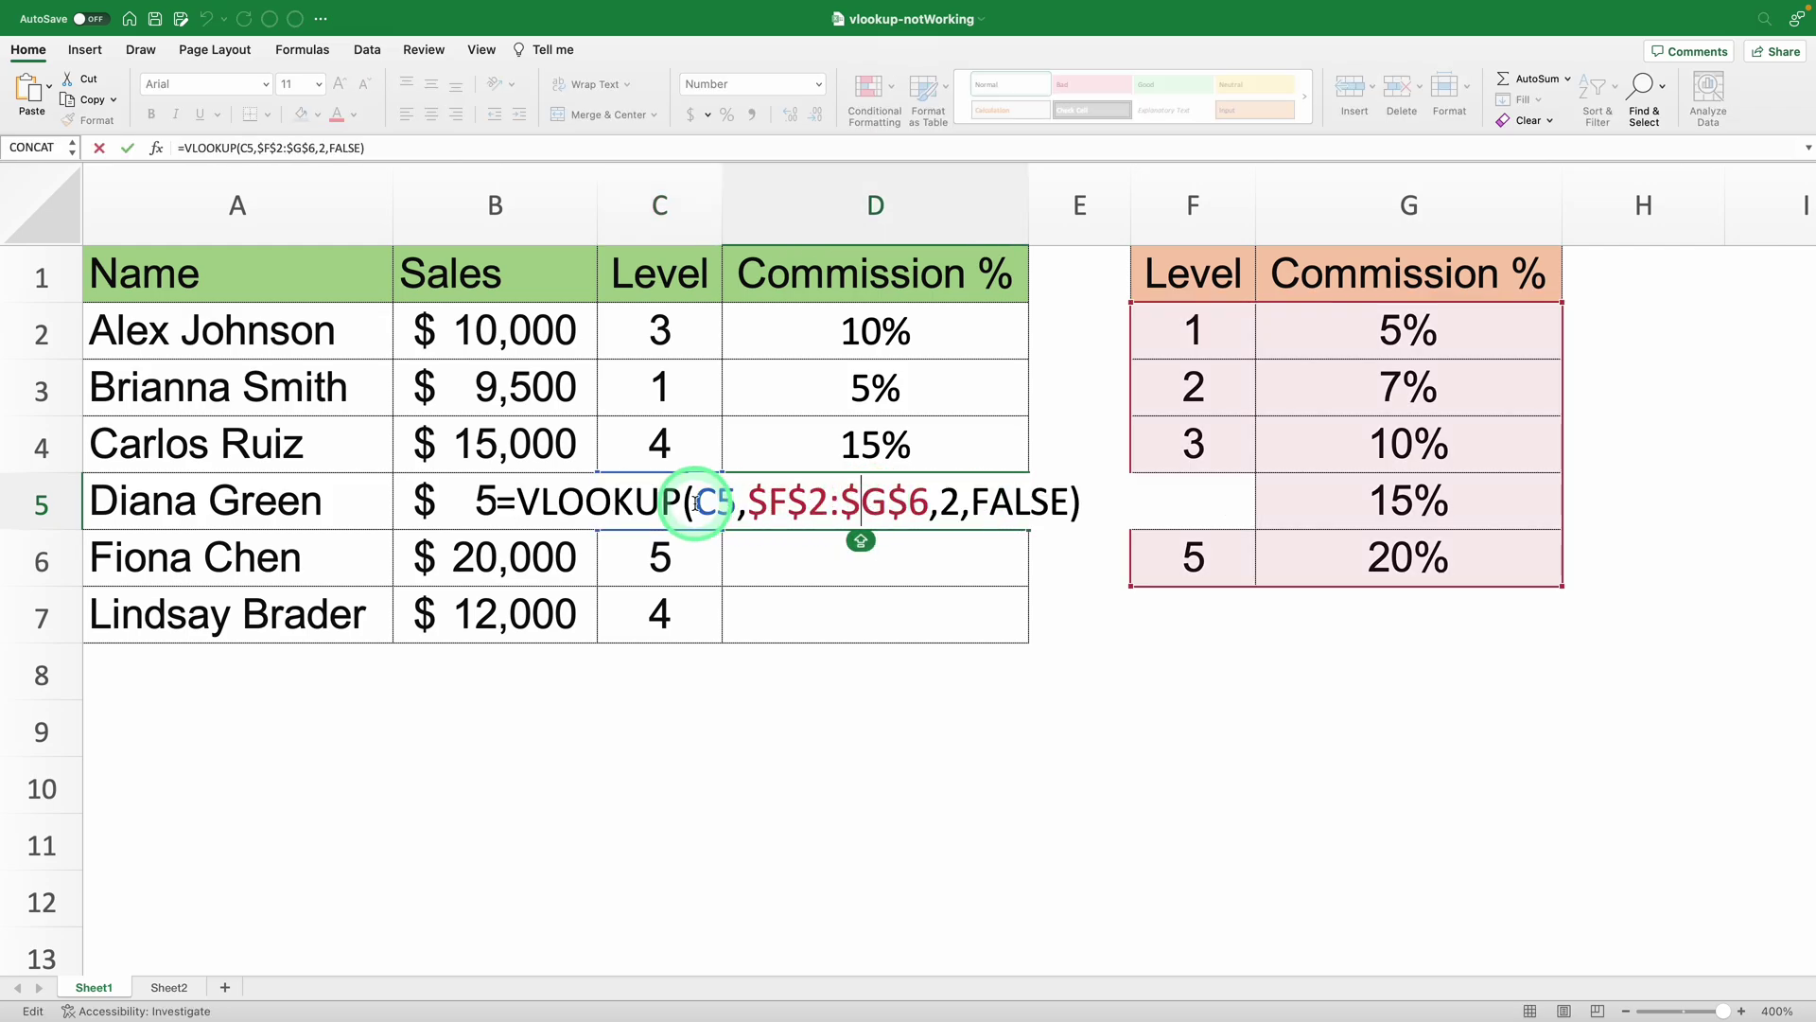
pyautogui.write('ROUND')
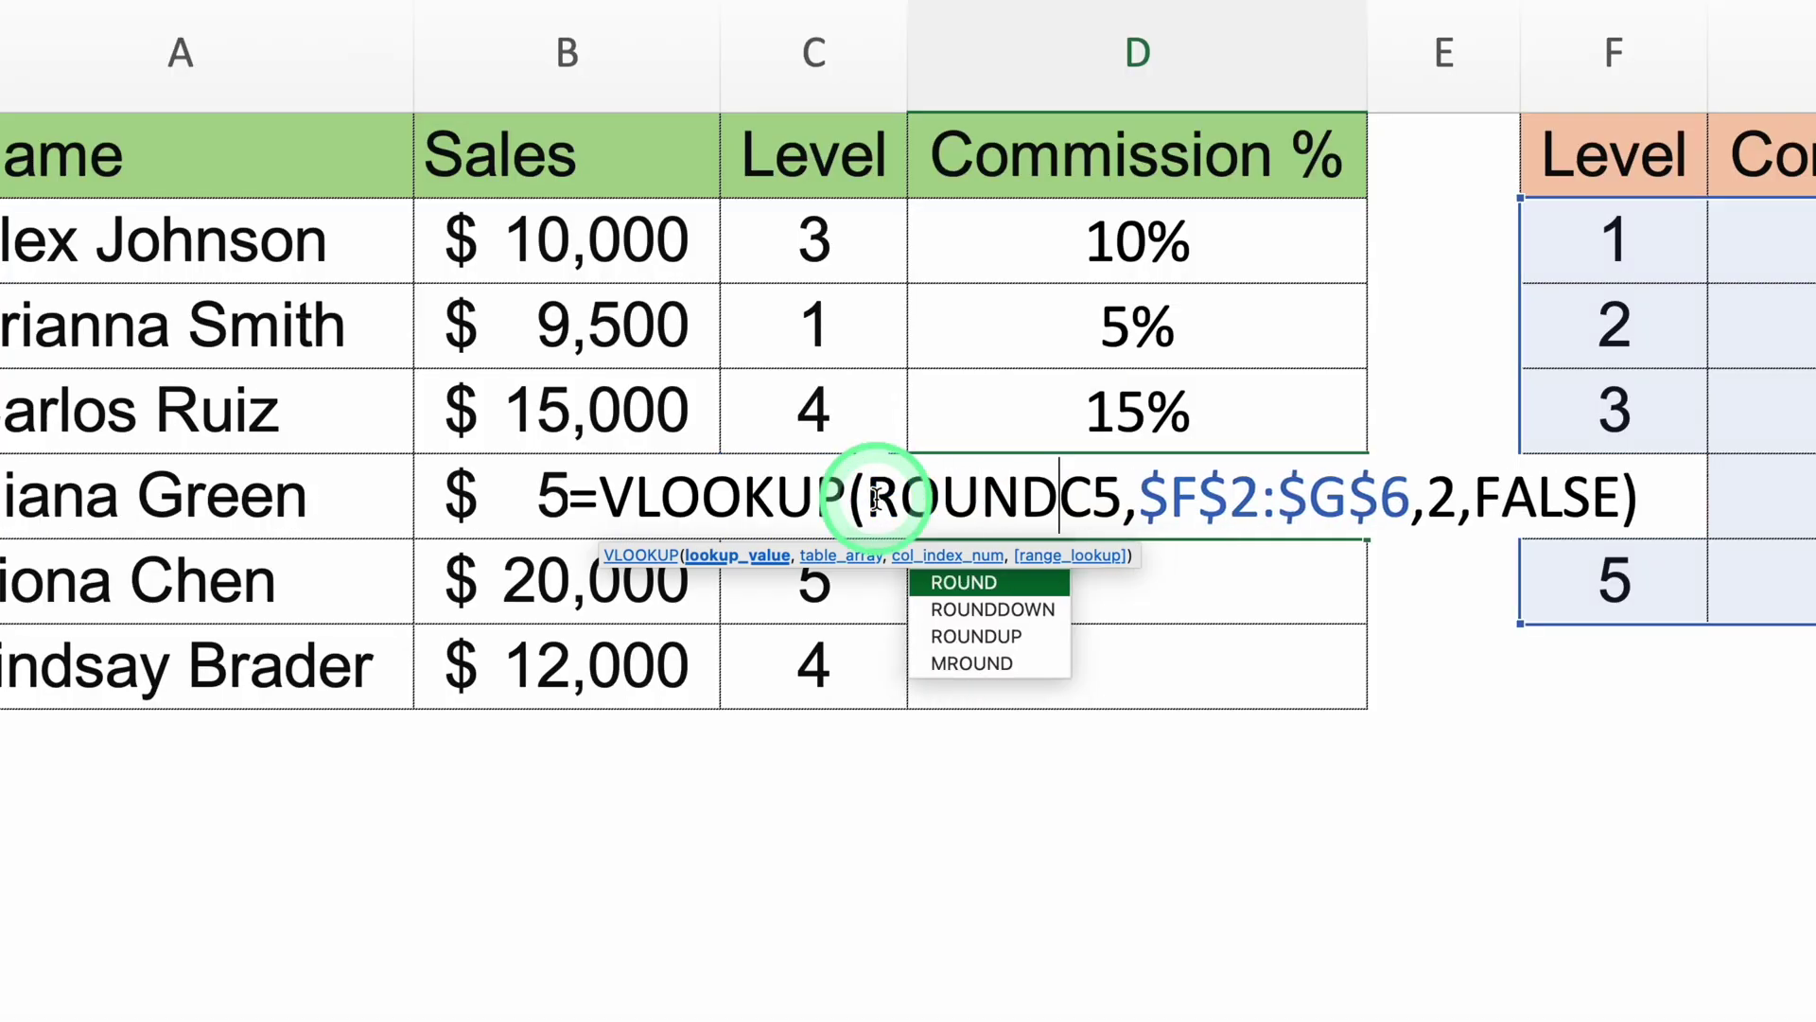
pyautogui.write('(')
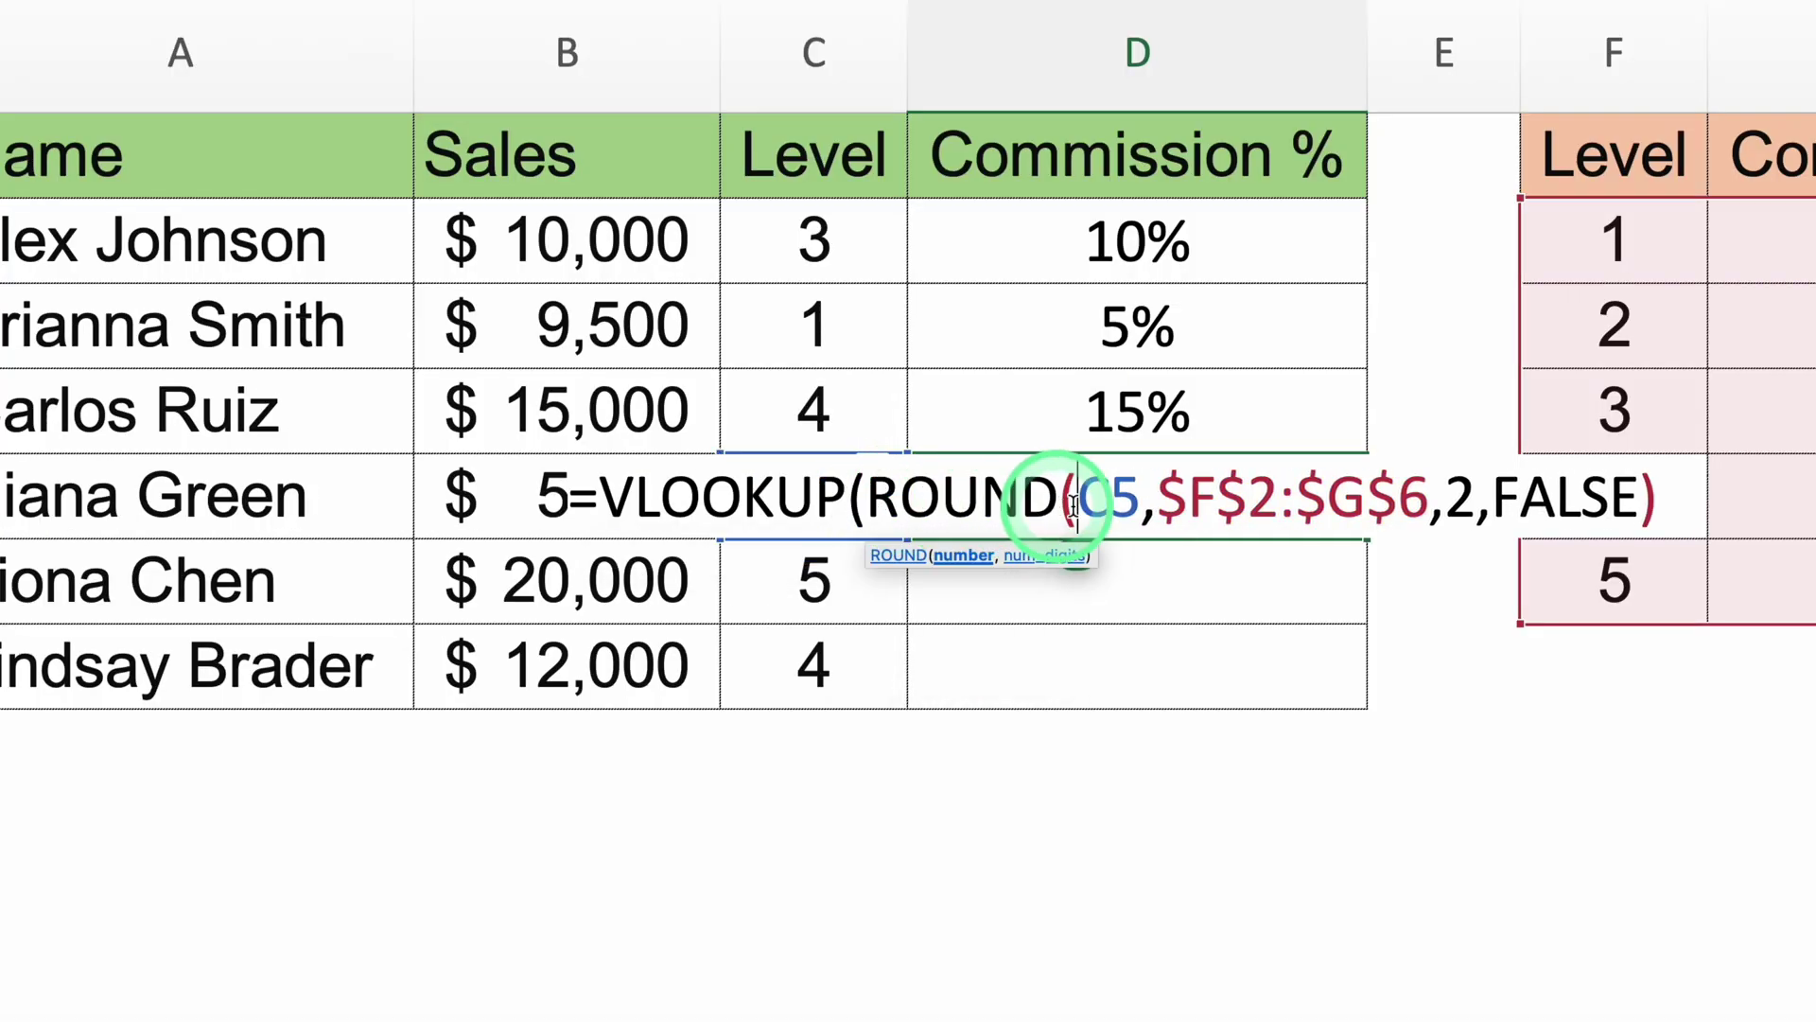
pyautogui.click(1138, 499)
pyautogui.write(',')
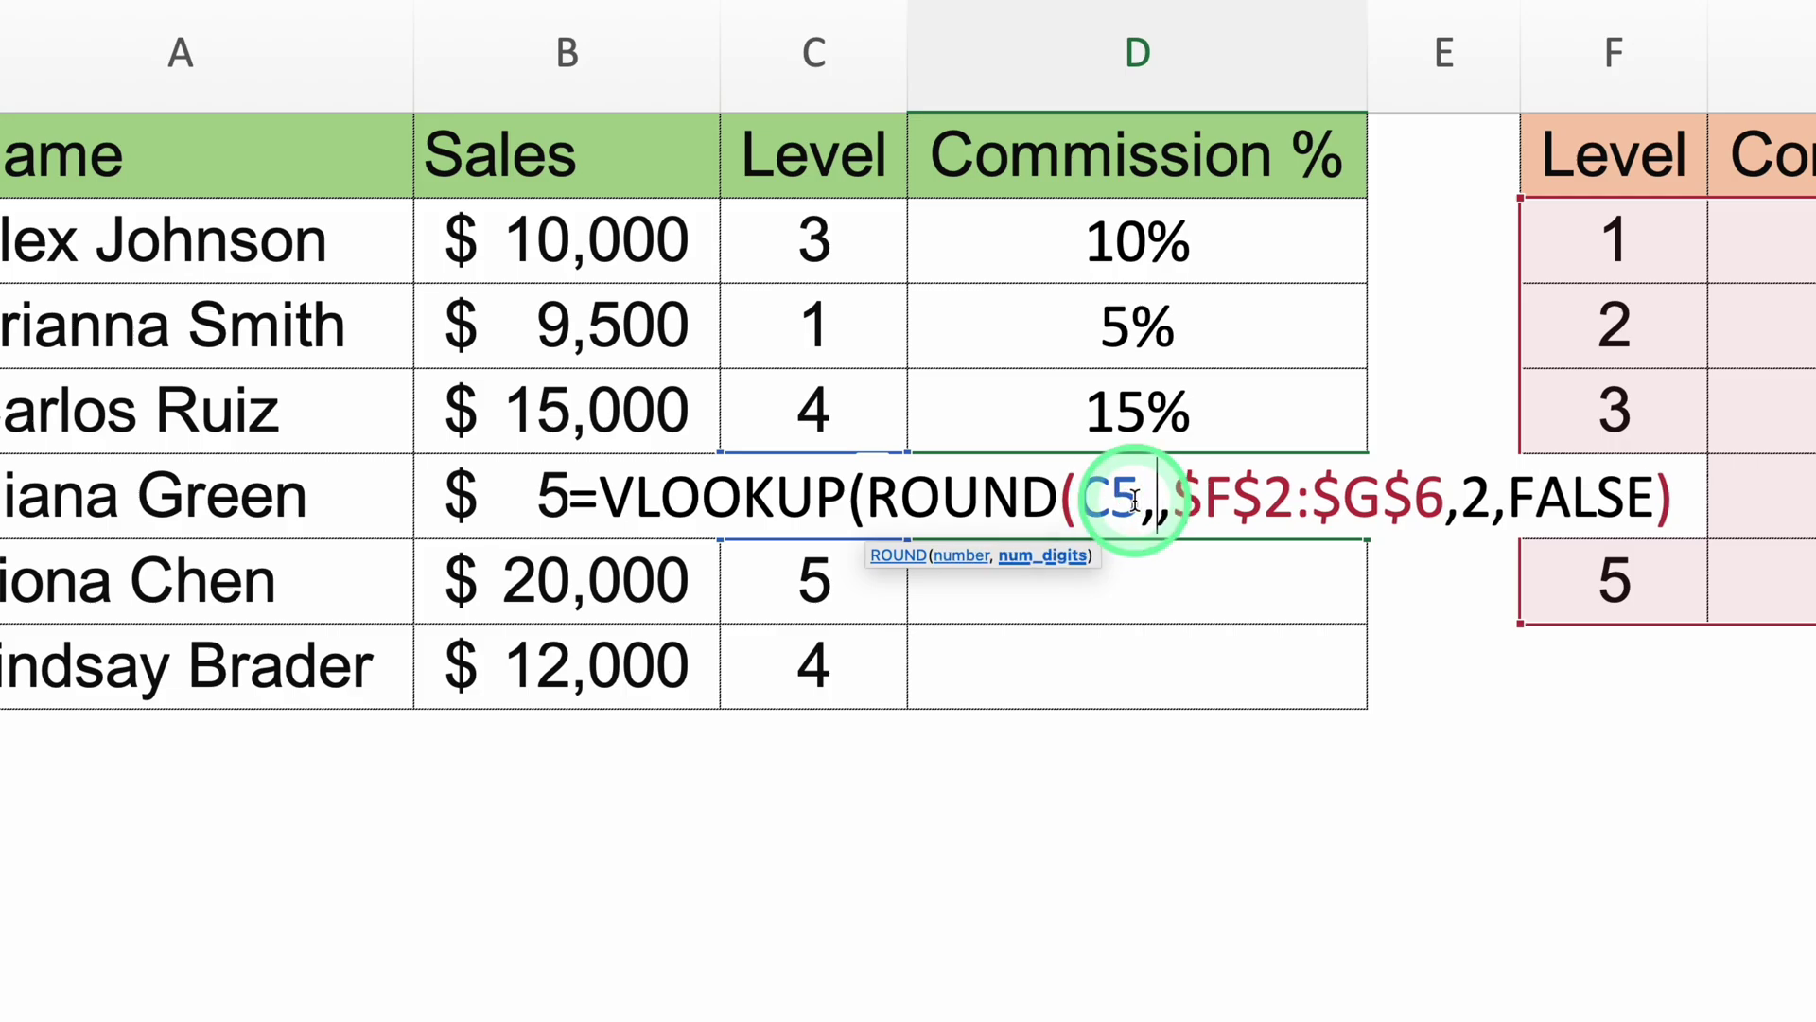
pyautogui.write('0)')
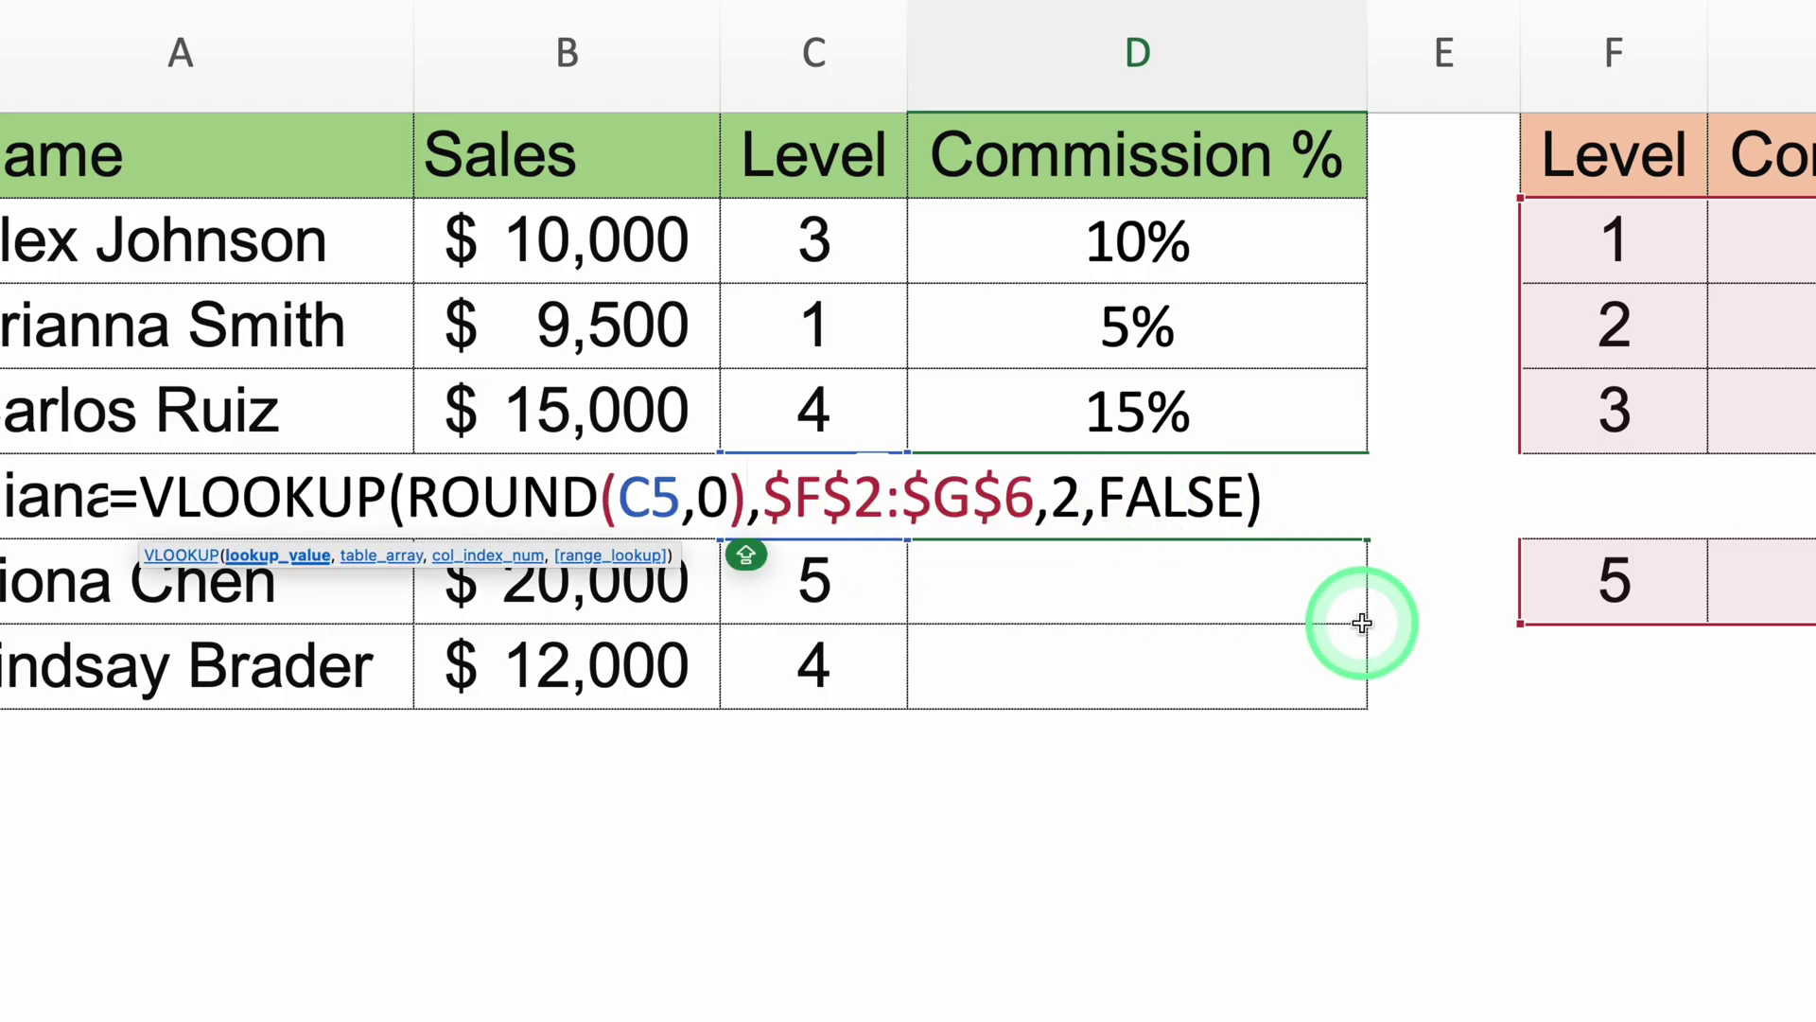
pyautogui.press('Return')
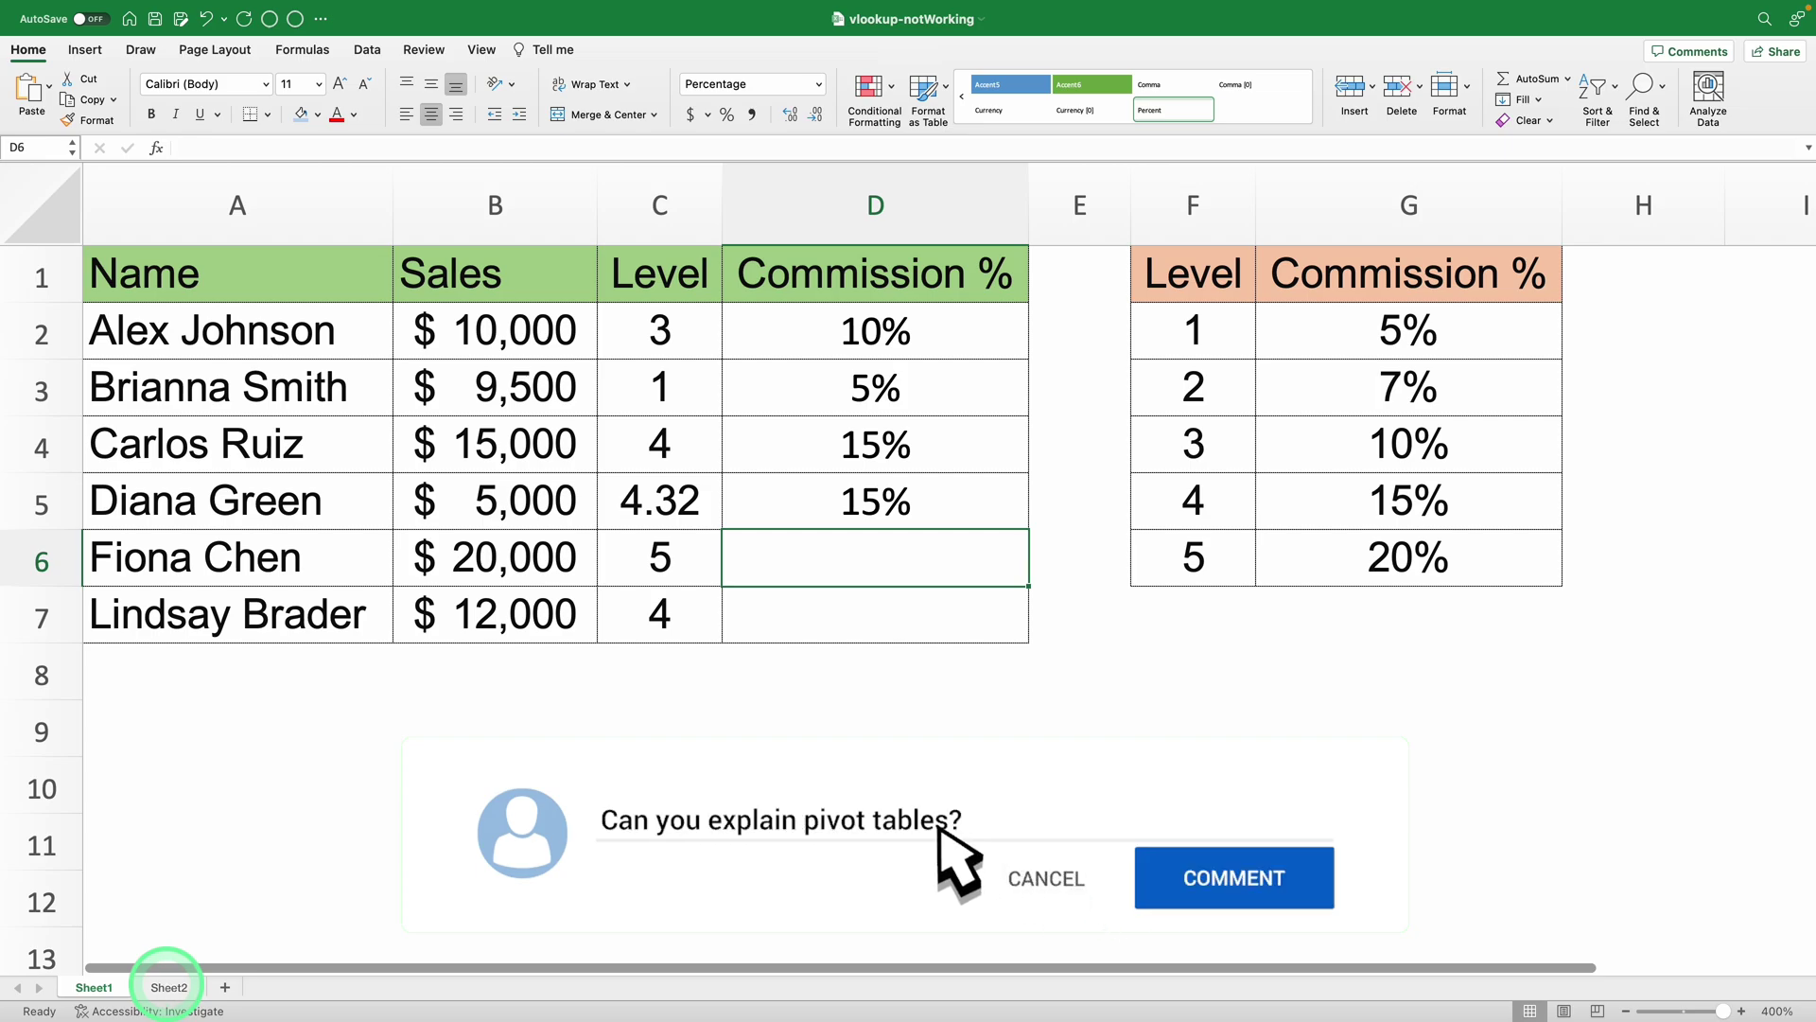
pyautogui.click(168, 989)
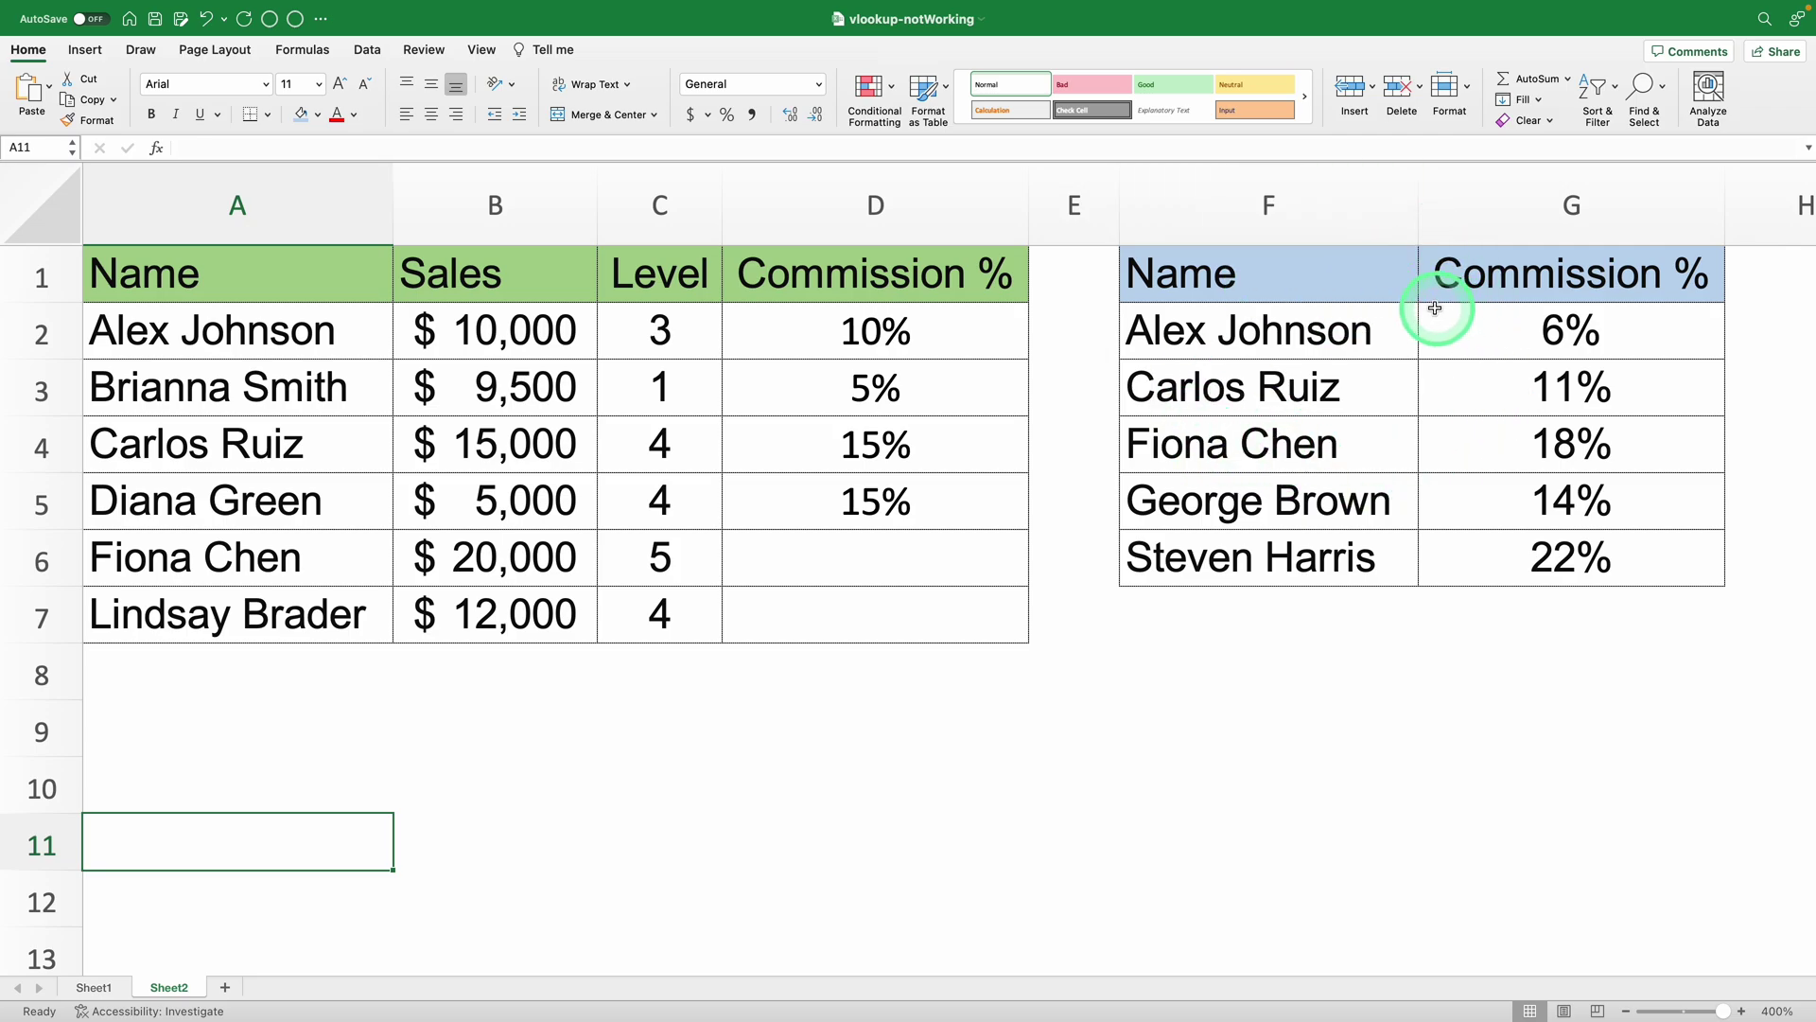
pyautogui.moveTo(1326, 258); pyautogui.dragTo(1541, 546)
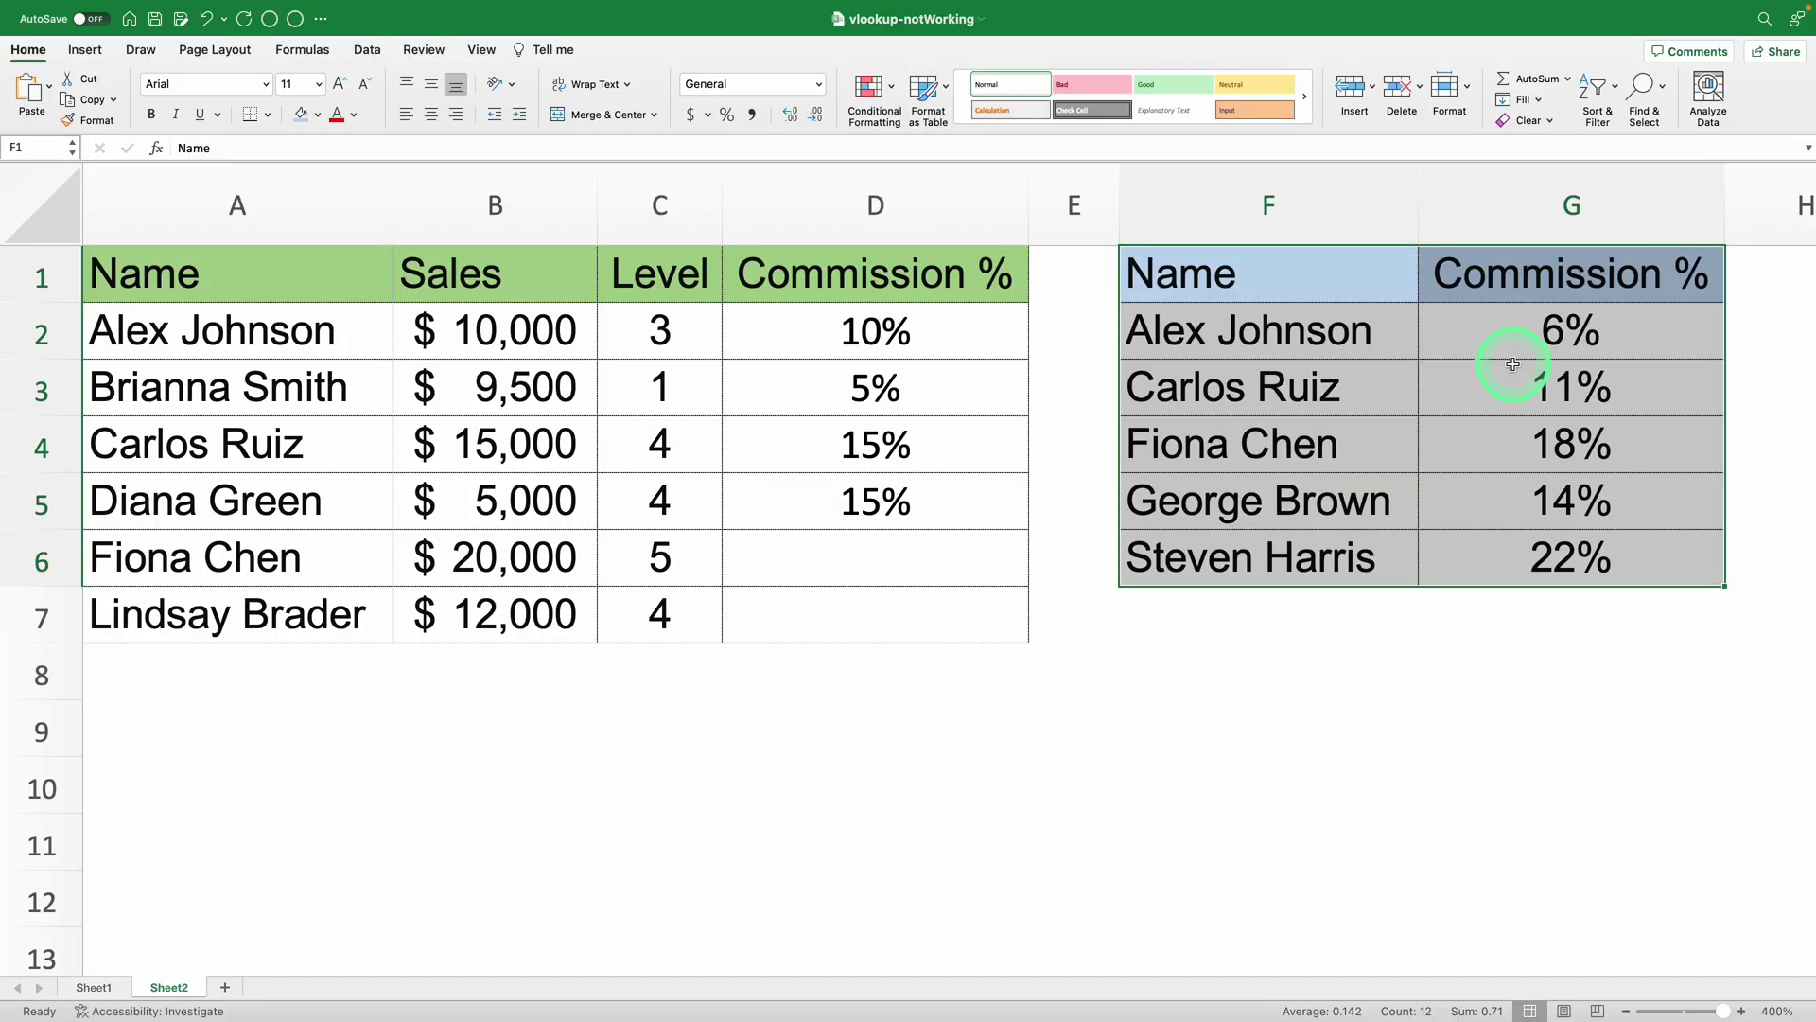
pyautogui.press('Return')
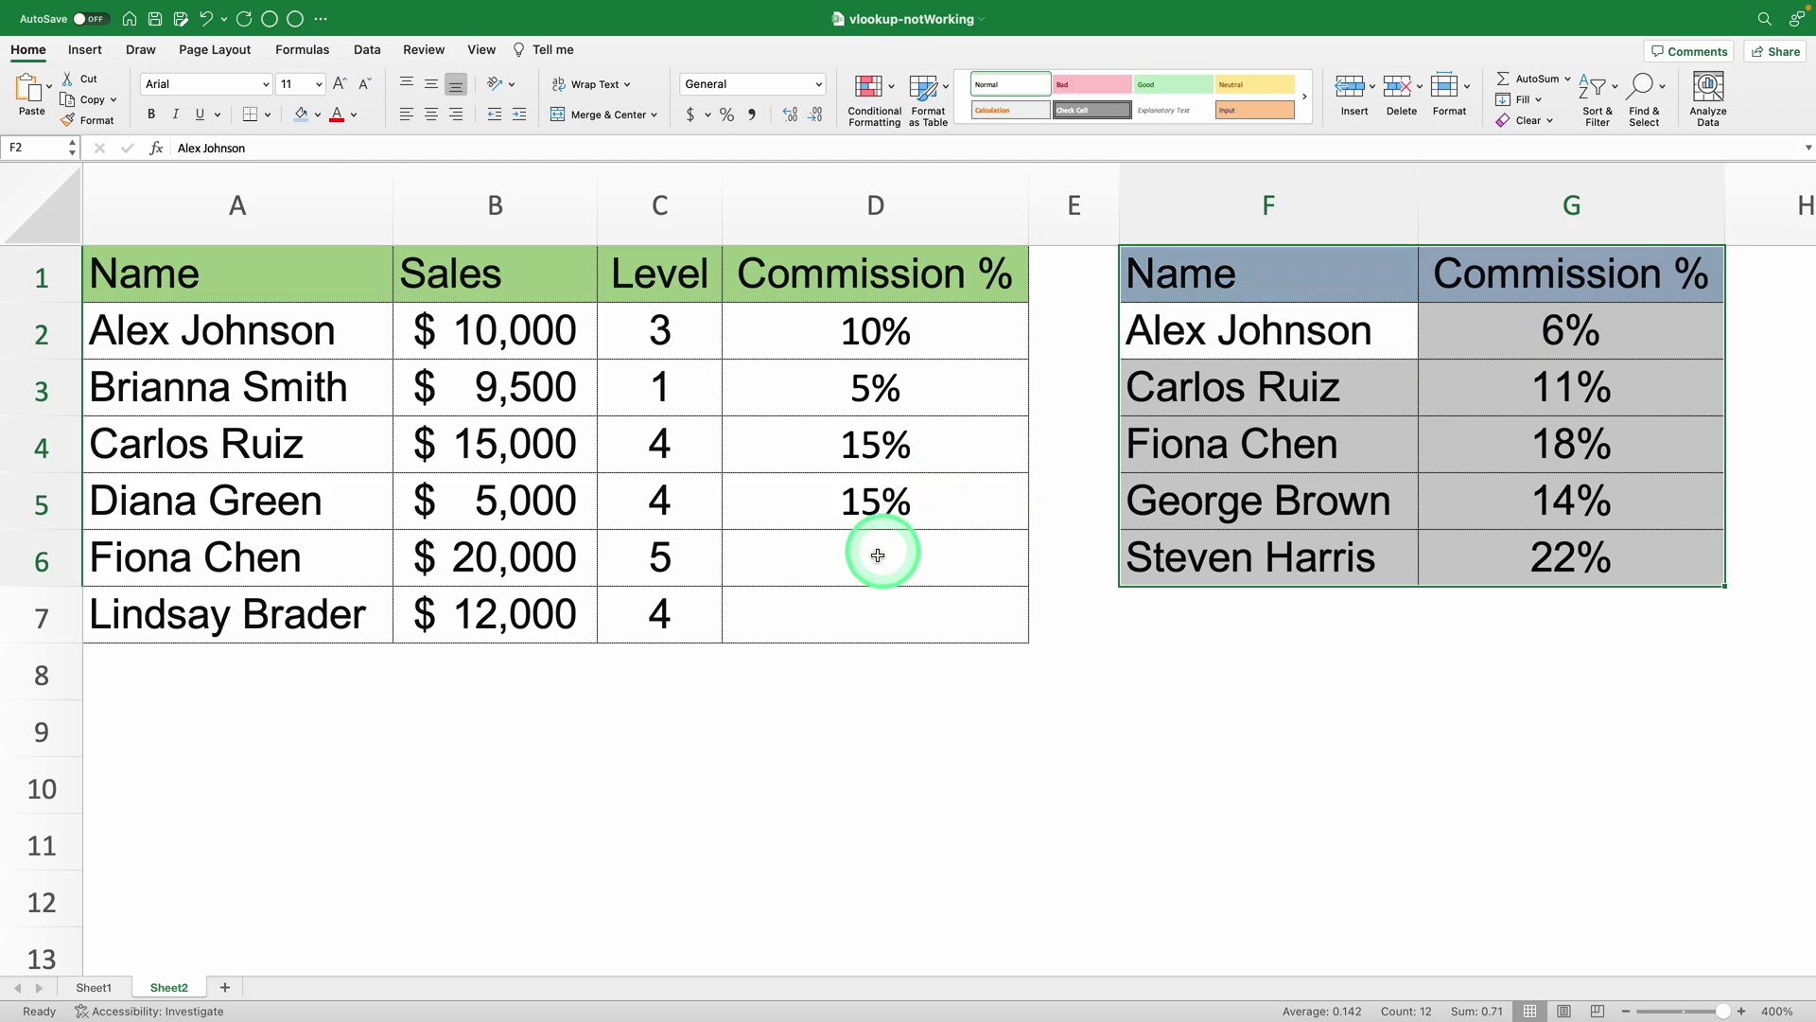
pyautogui.click(877, 555)
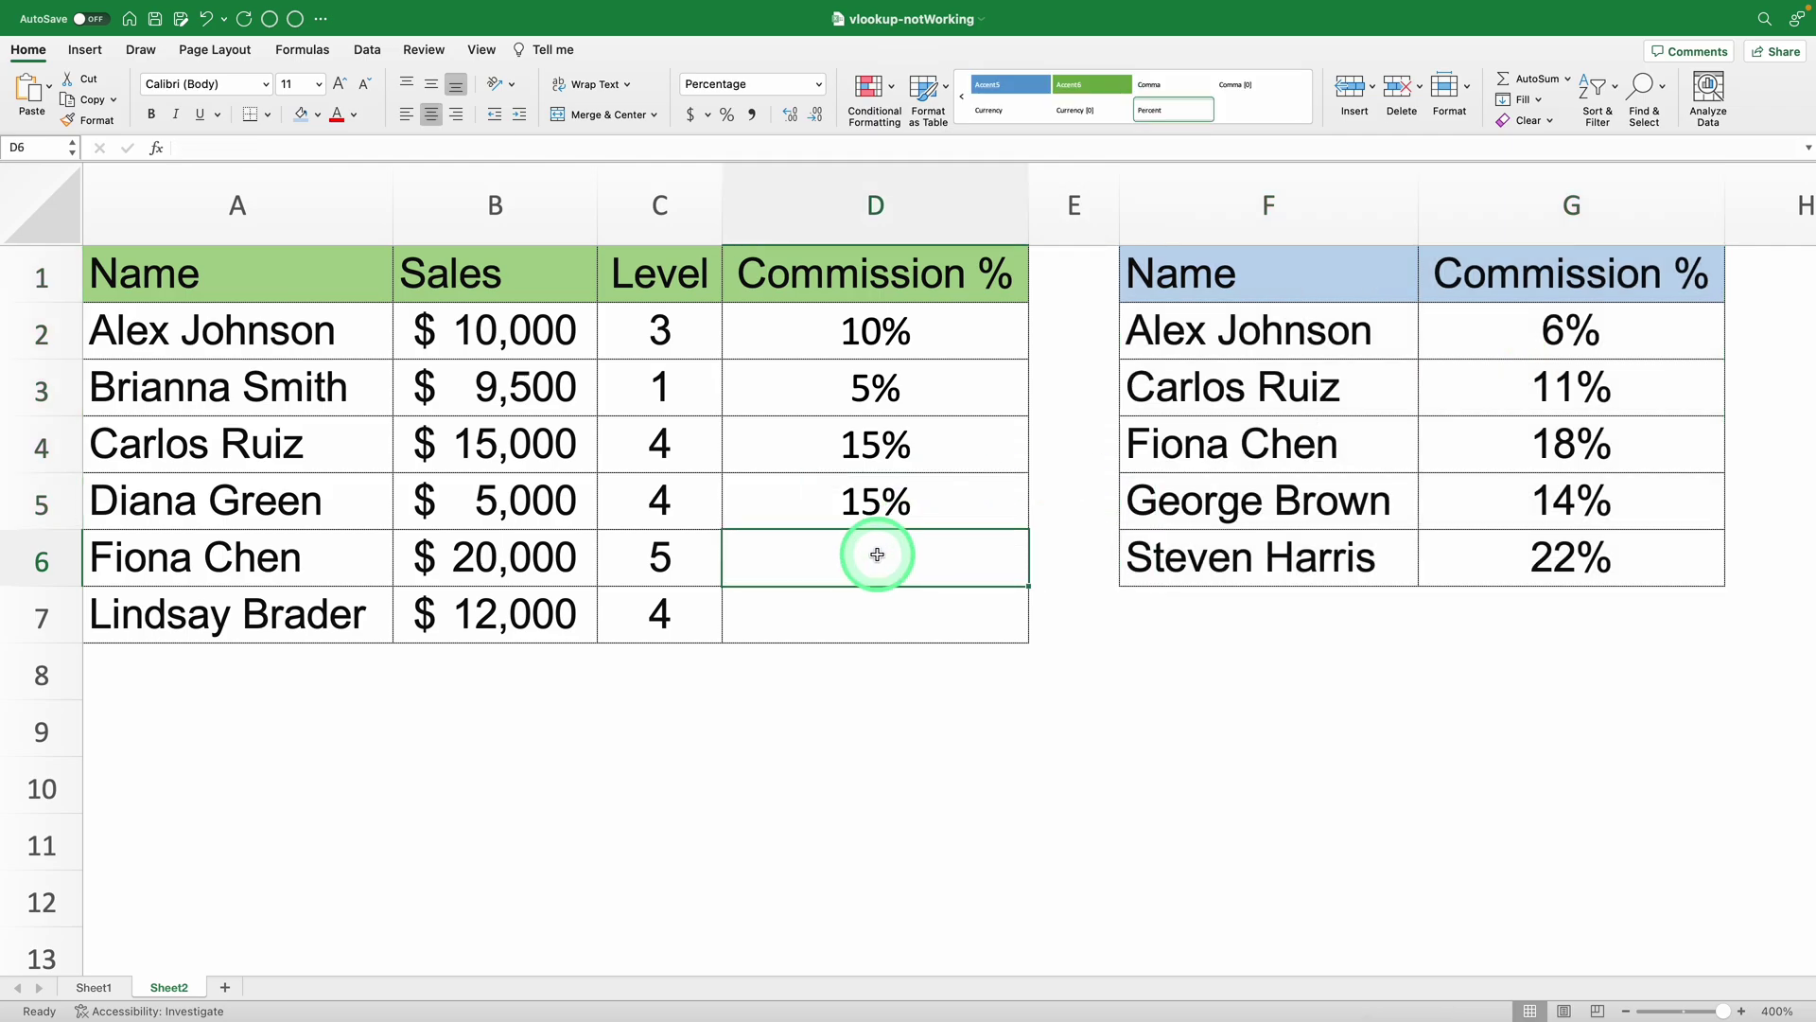
pyautogui.write('=VLOOKUP(')
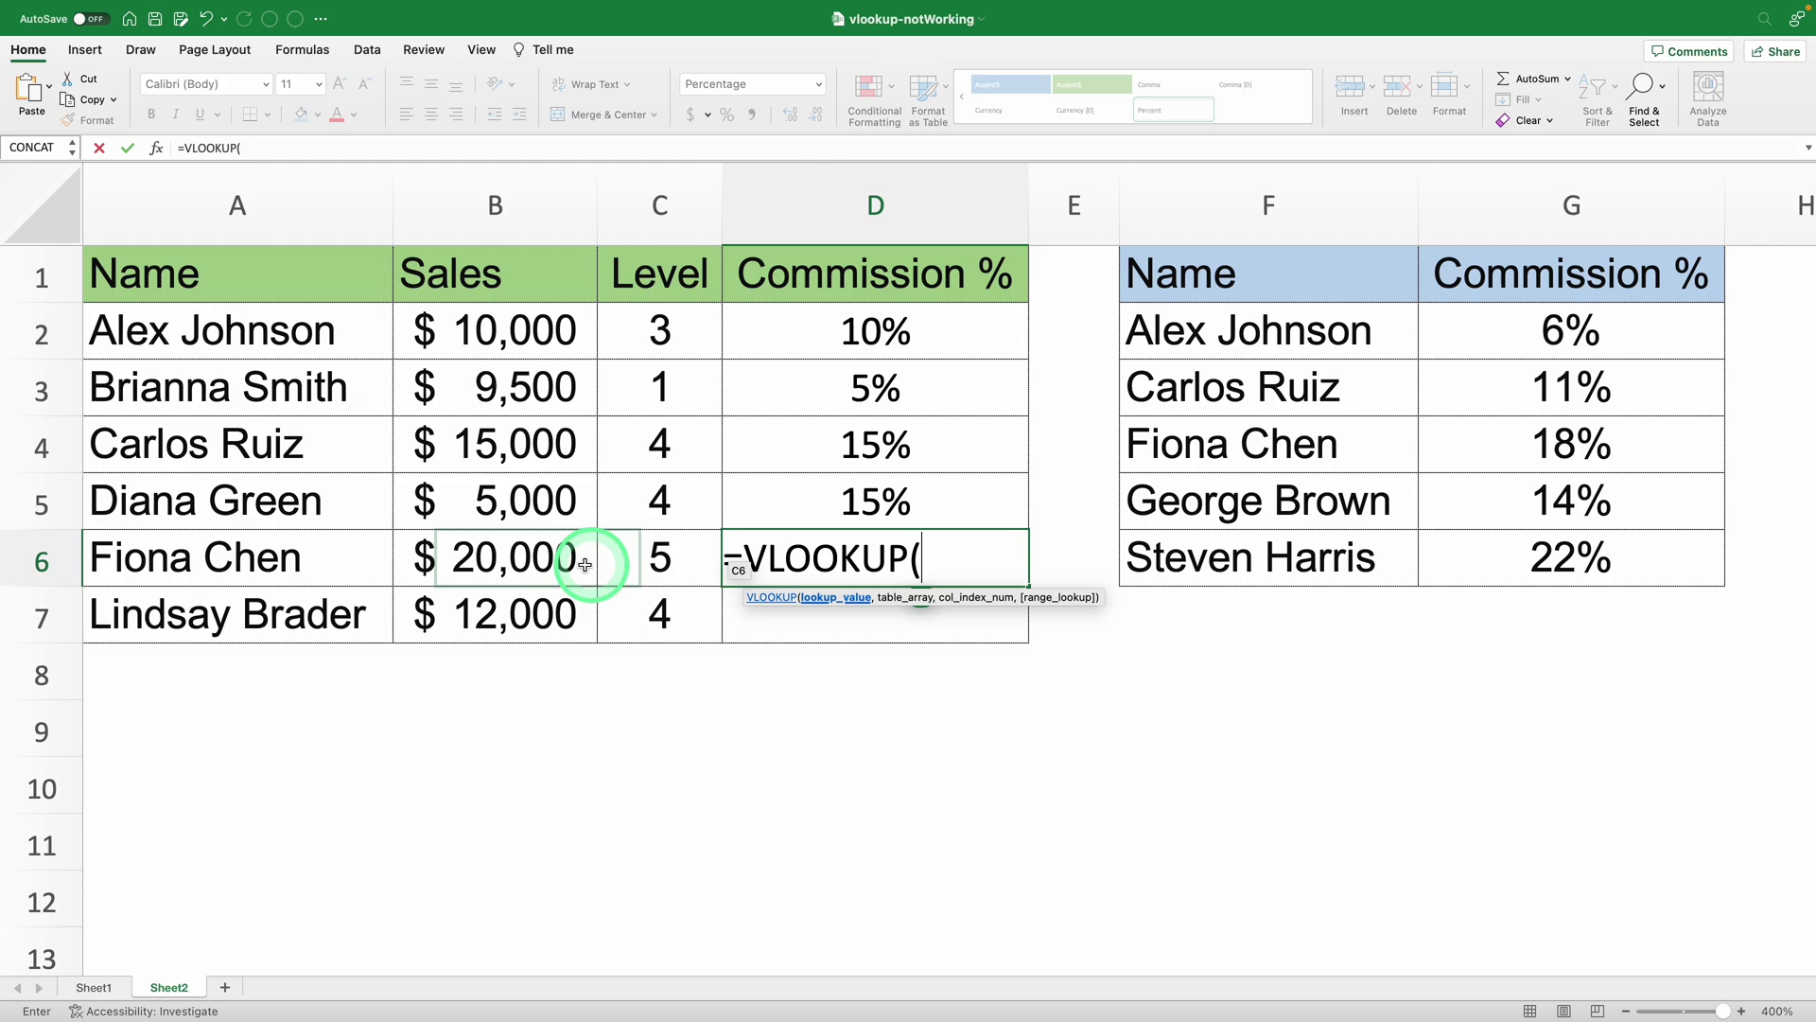
pyautogui.click(211, 561)
pyautogui.write(',')
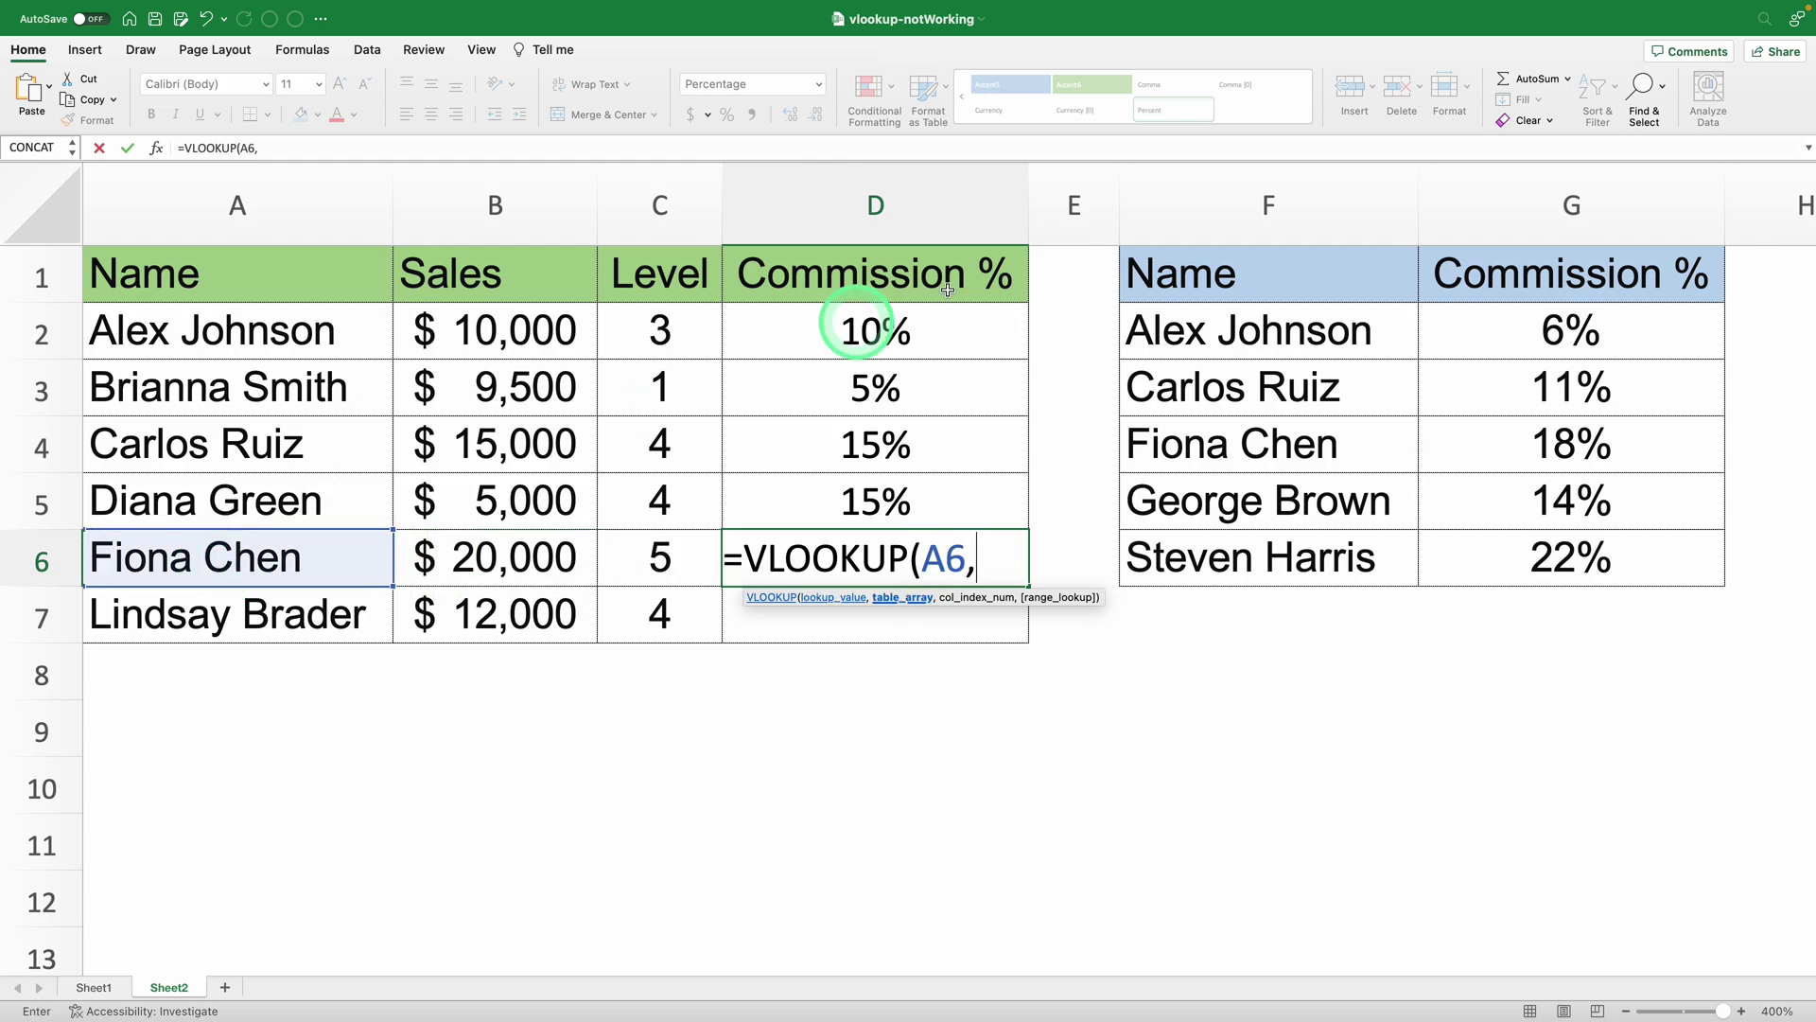
pyautogui.moveTo(1192, 274)
pyautogui.mouseDown()
pyautogui.moveTo(1456, 478)
pyautogui.moveTo(1524, 564)
pyautogui.mouseUp()
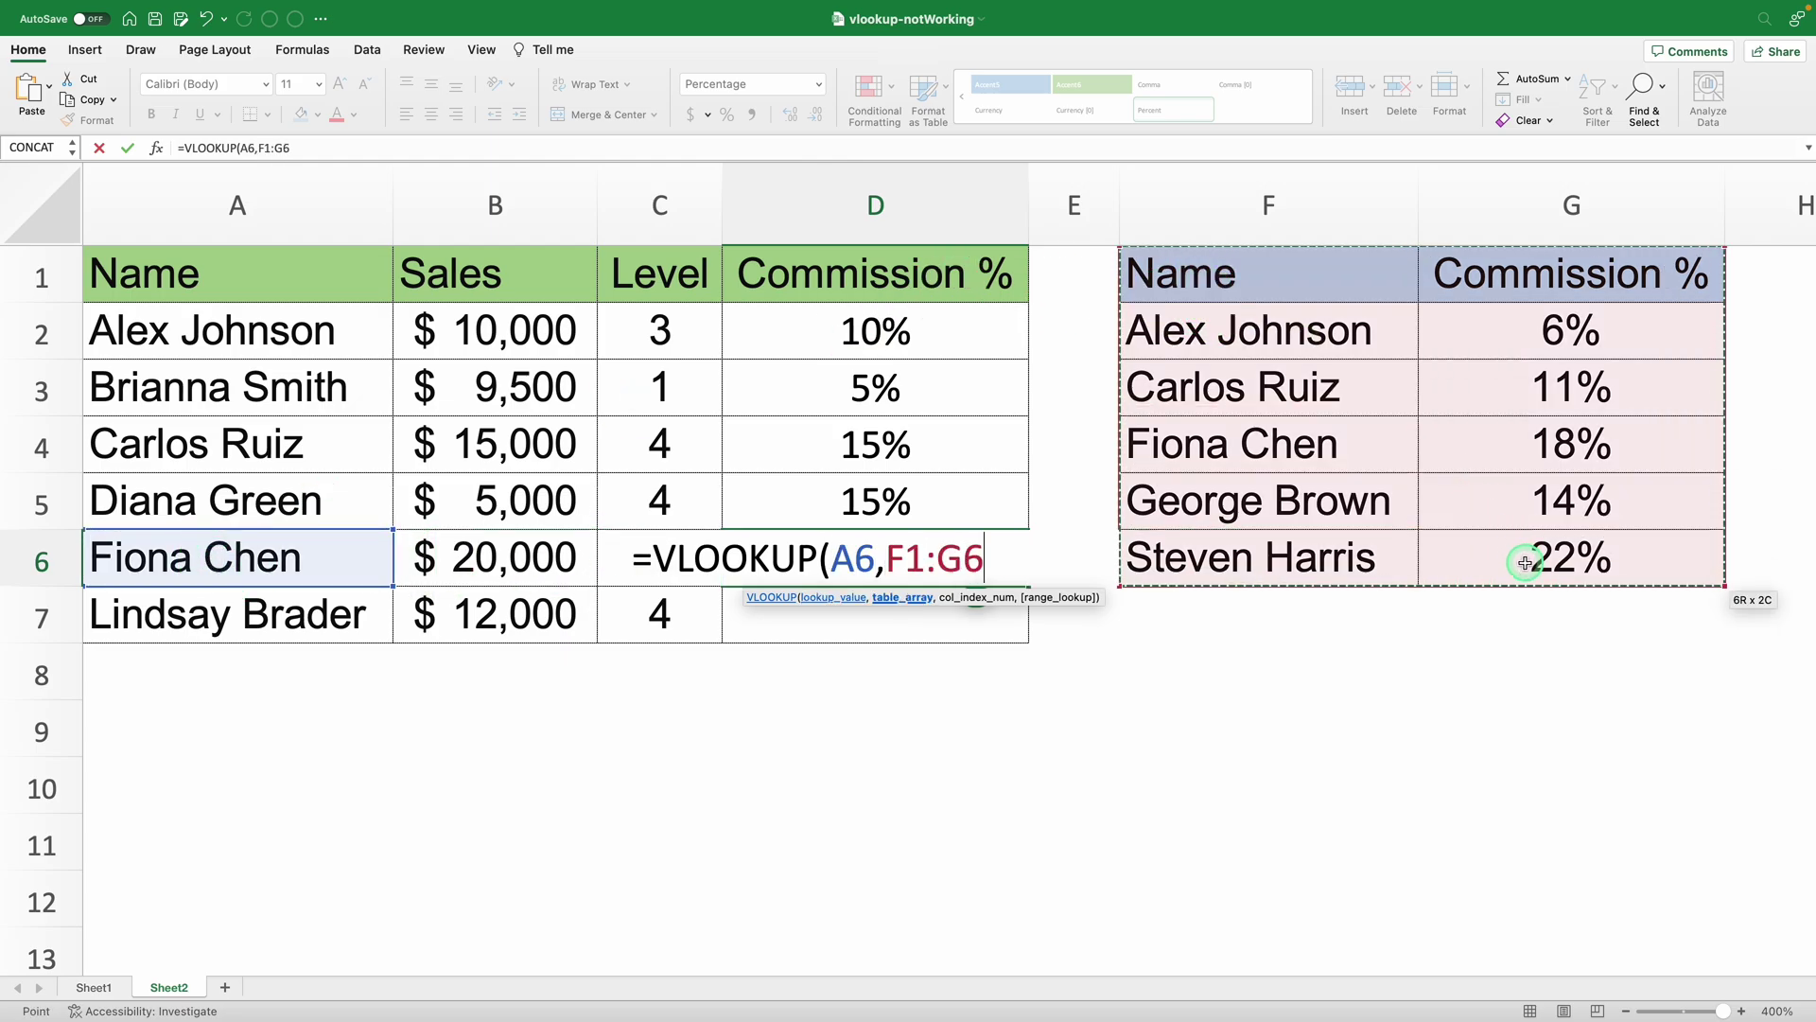
pyautogui.press('F4')
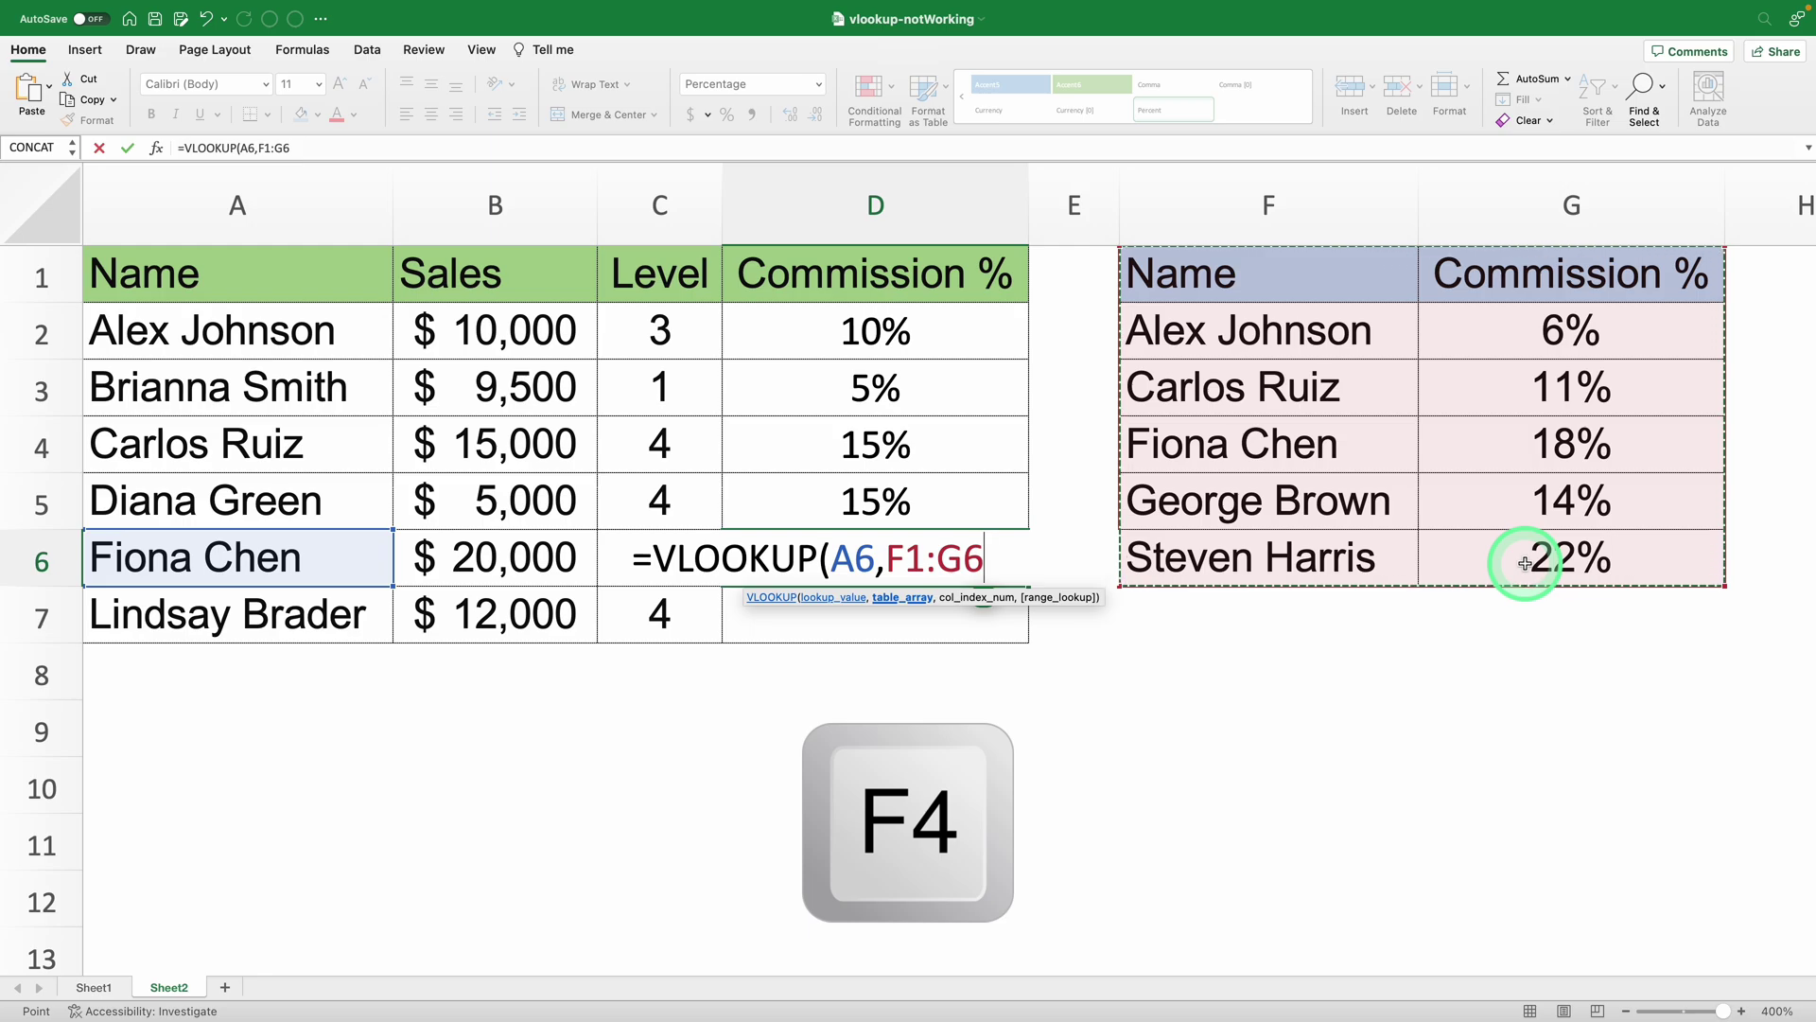
pyautogui.press('F4')
pyautogui.write('$G$6,')
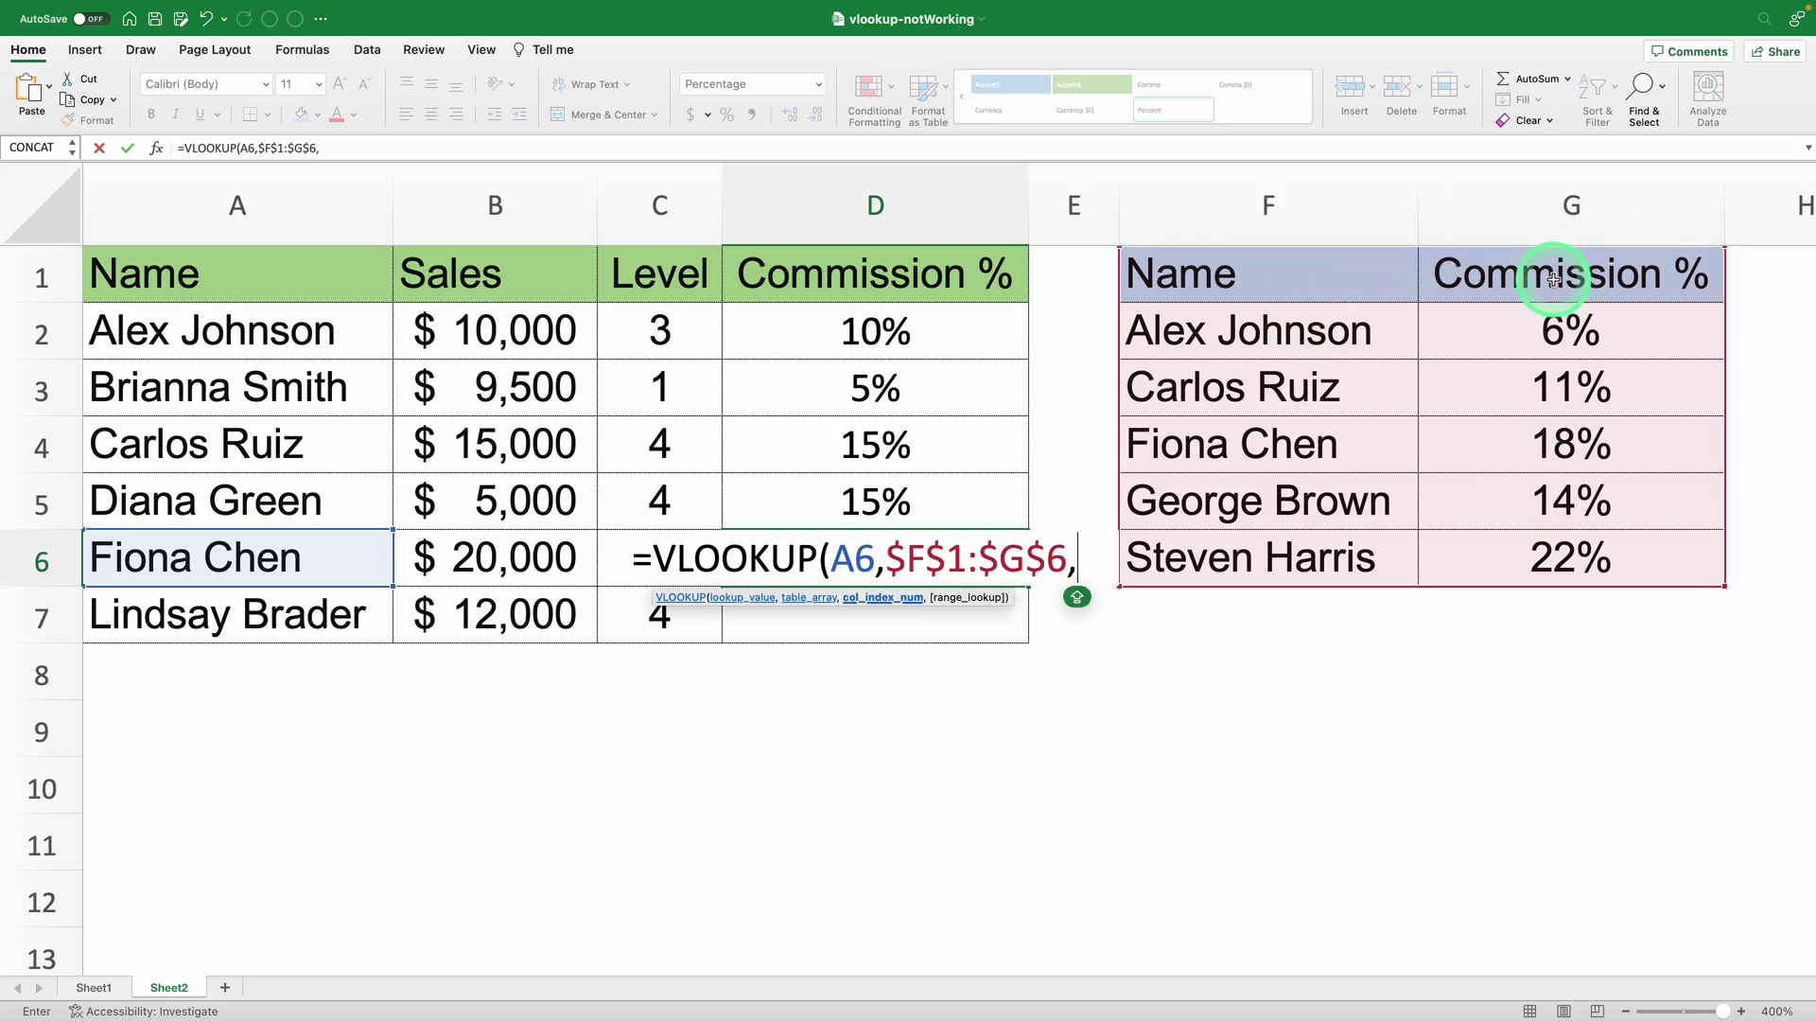
pyautogui.write('2,FALSE')
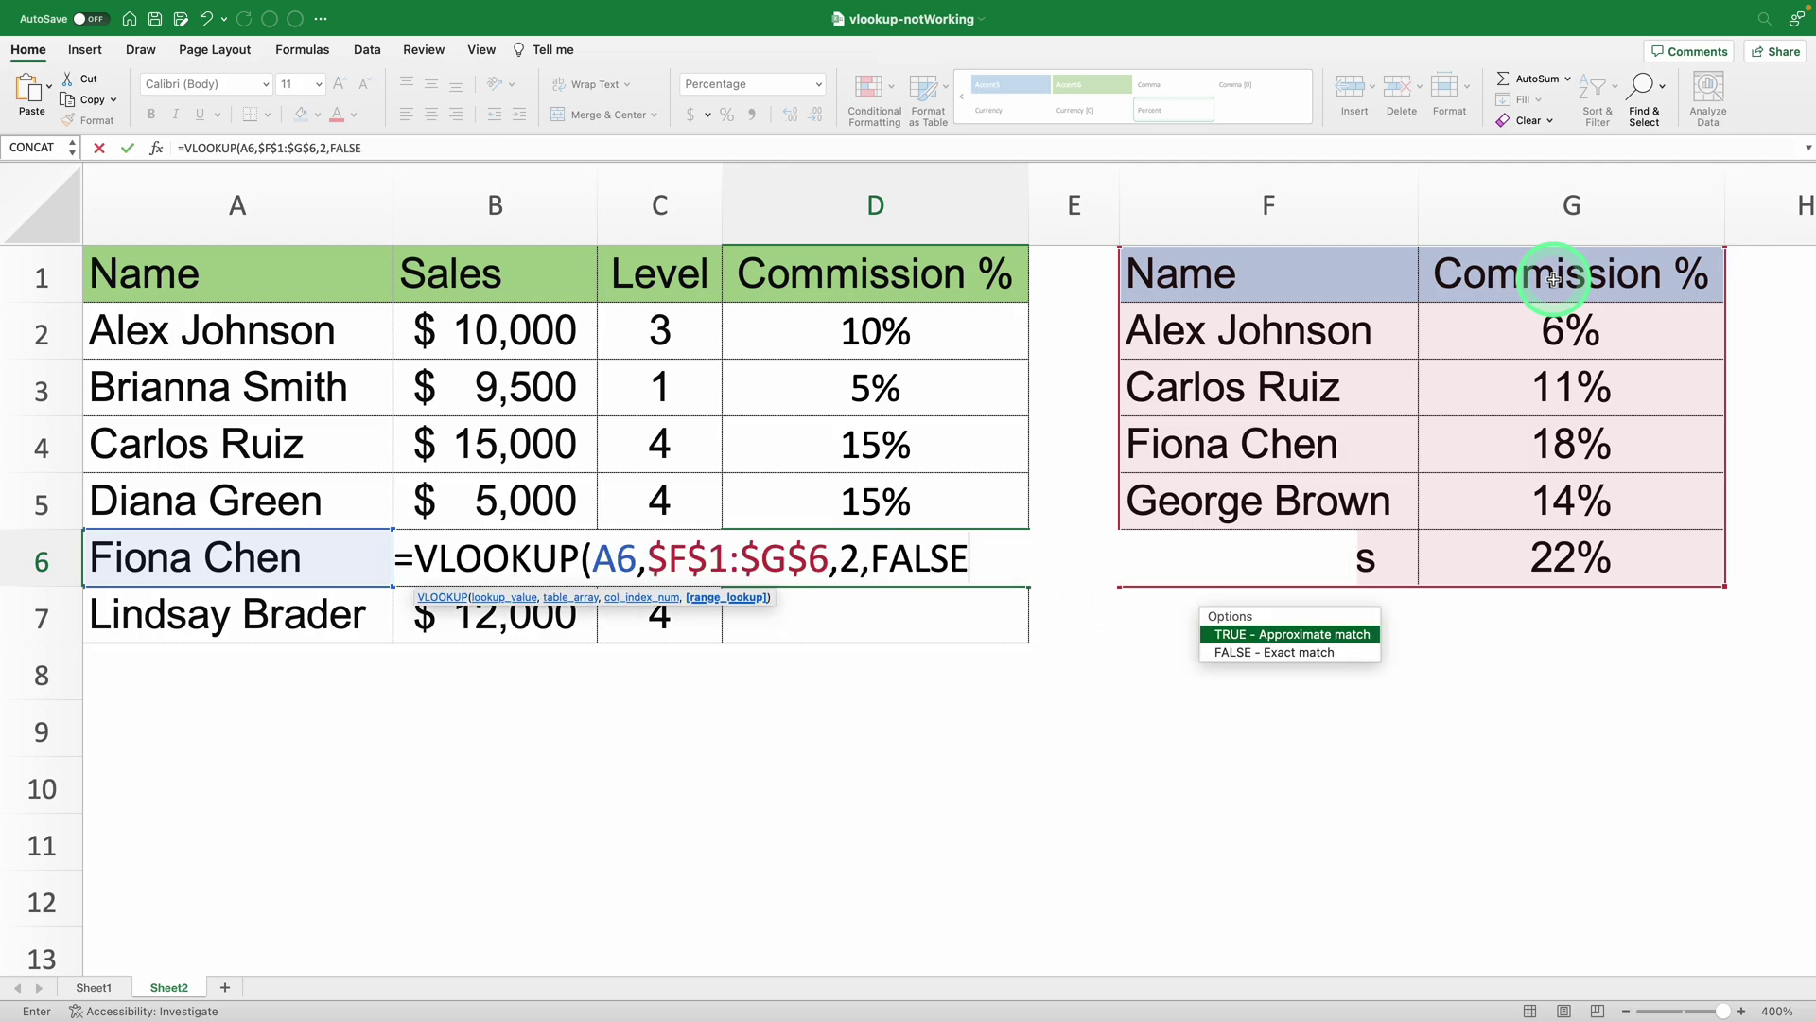
pyautogui.write(')')
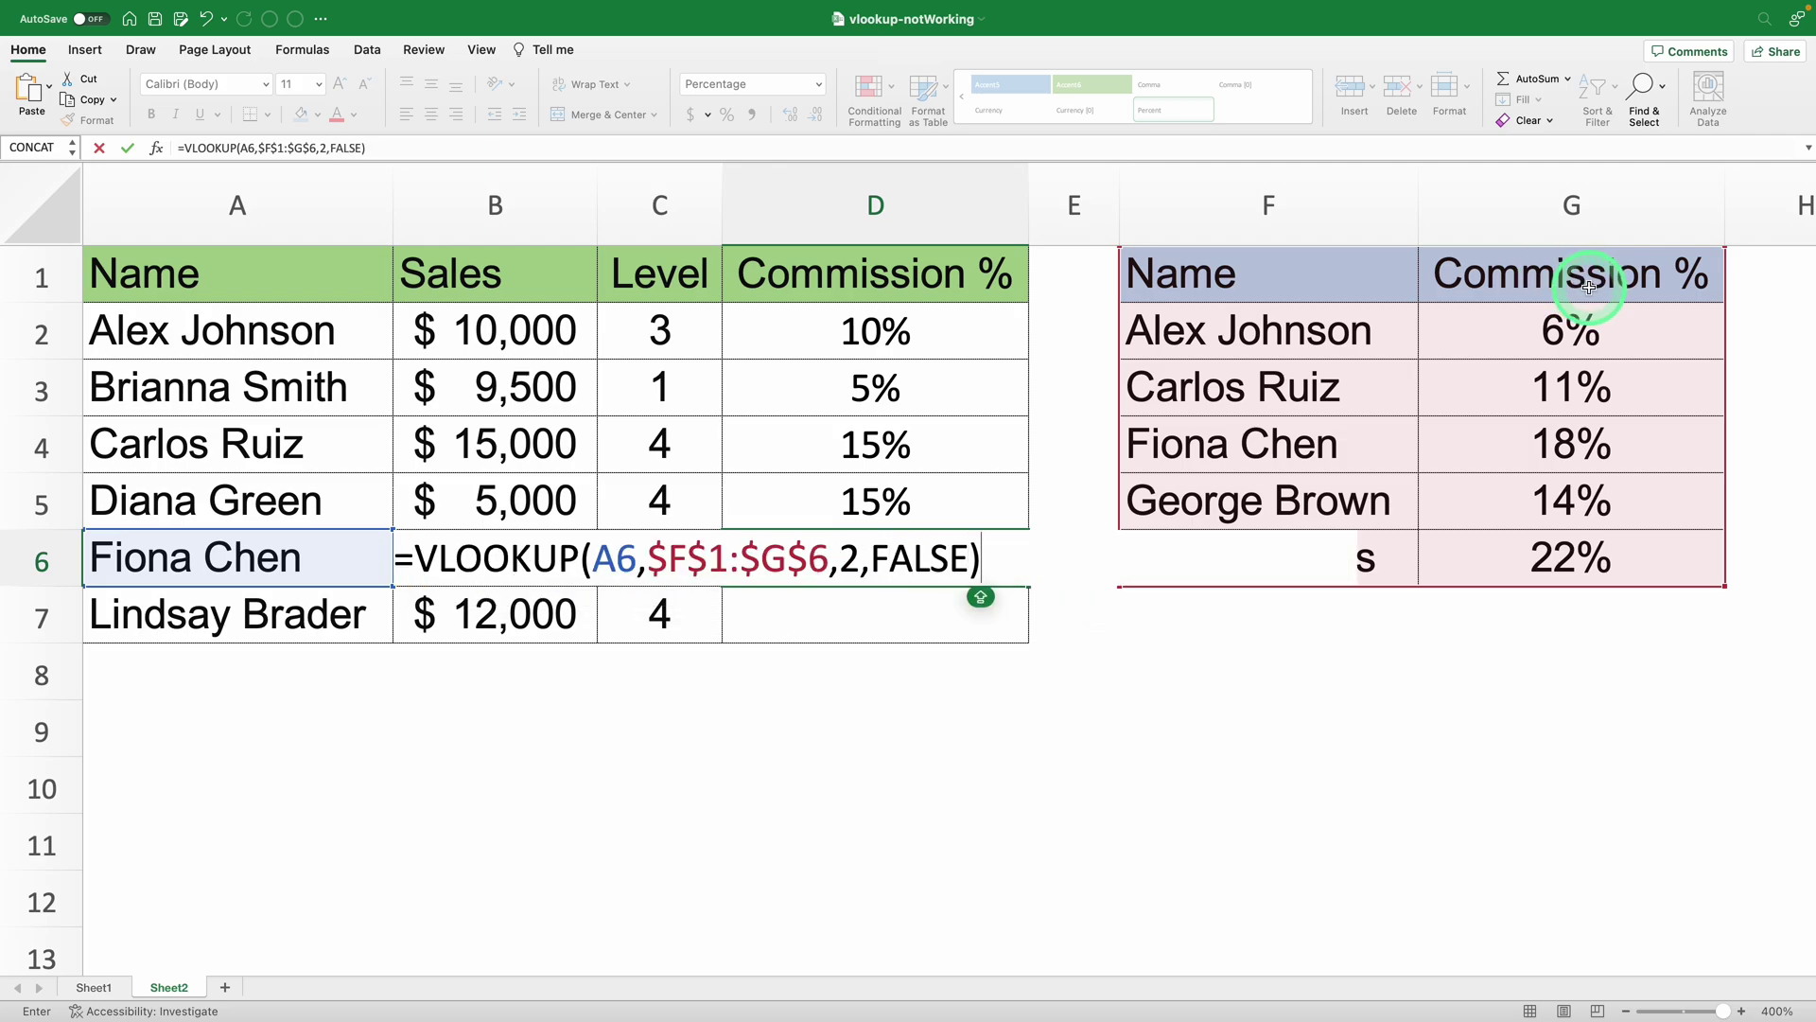
pyautogui.press('Return')
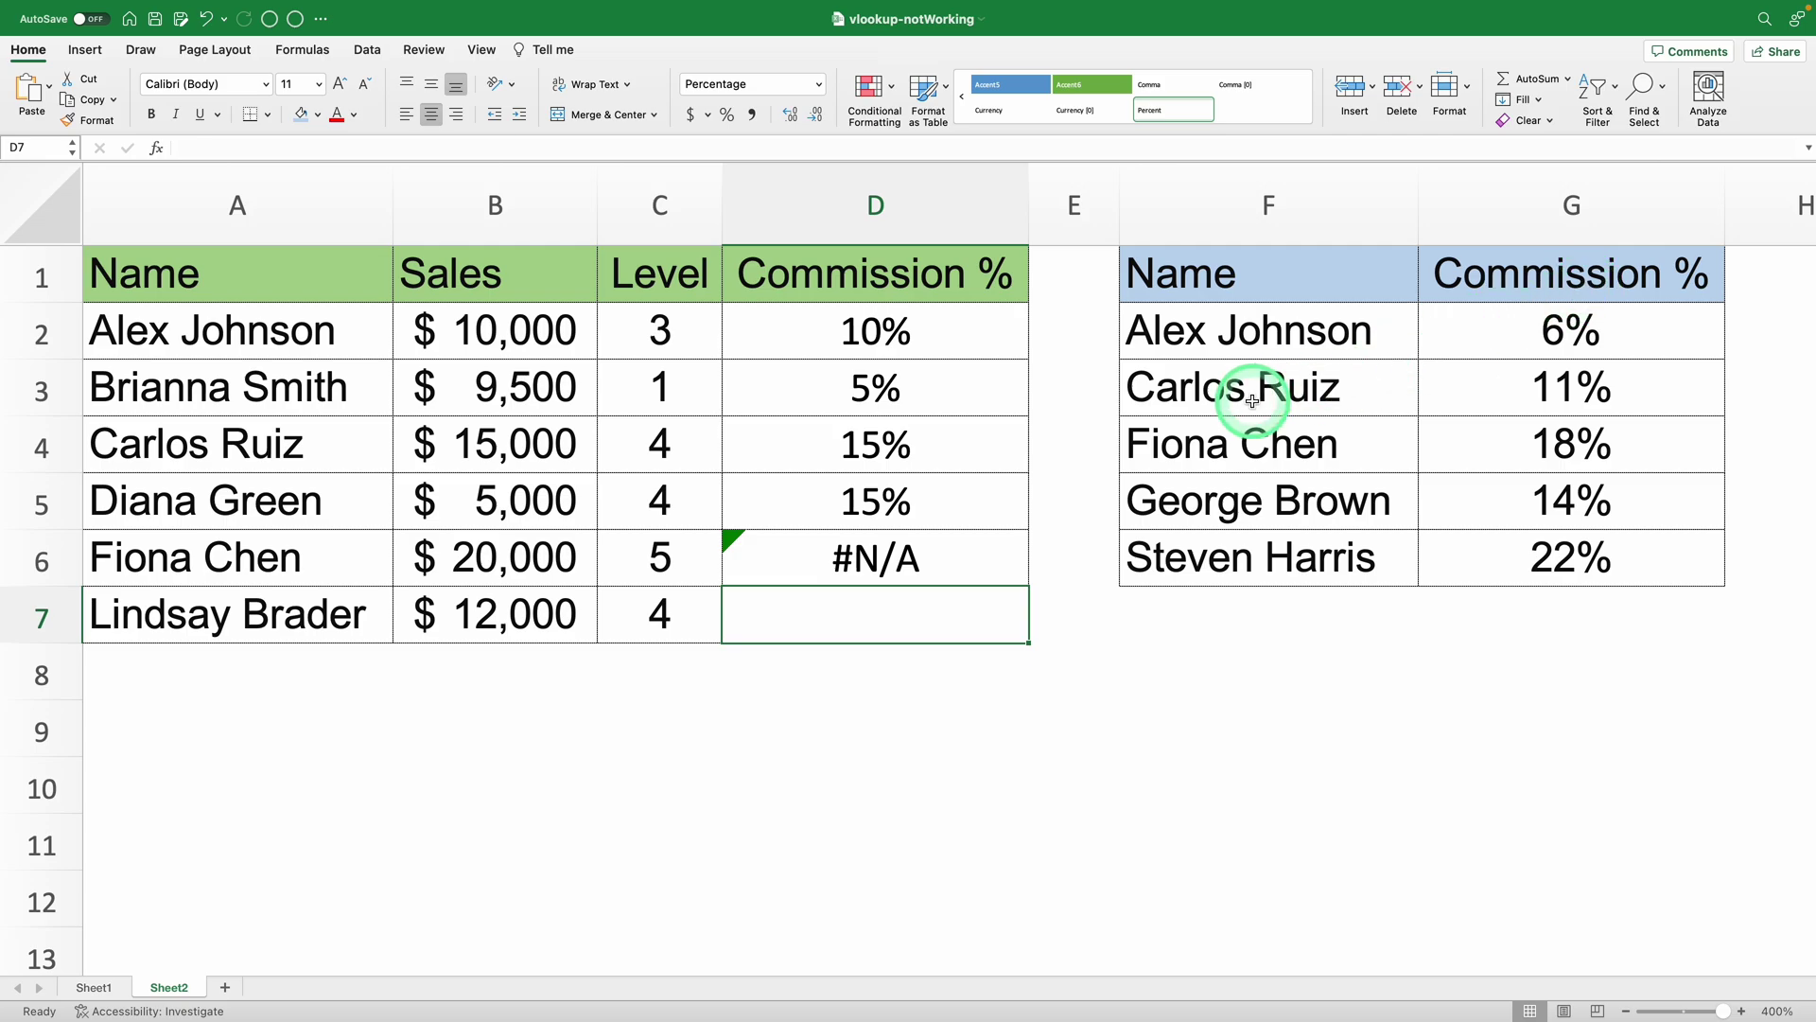
pyautogui.doubleClick(893, 556)
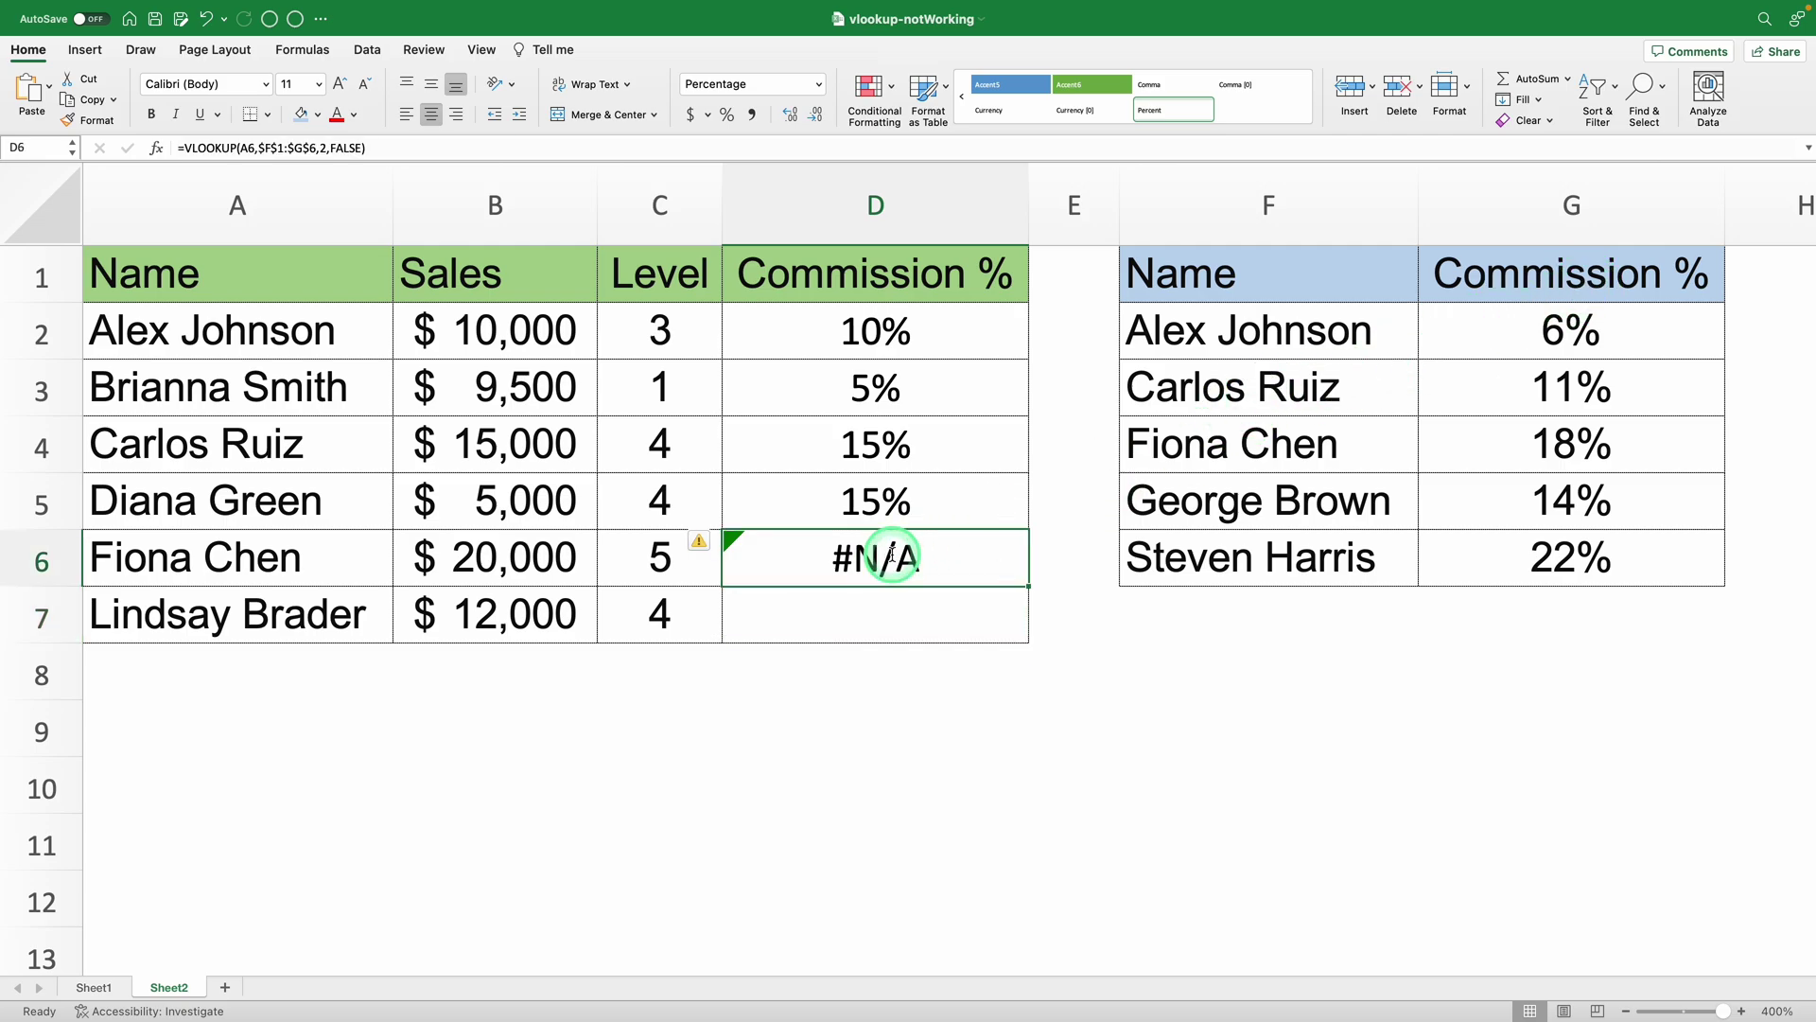
pyautogui.press('Return')
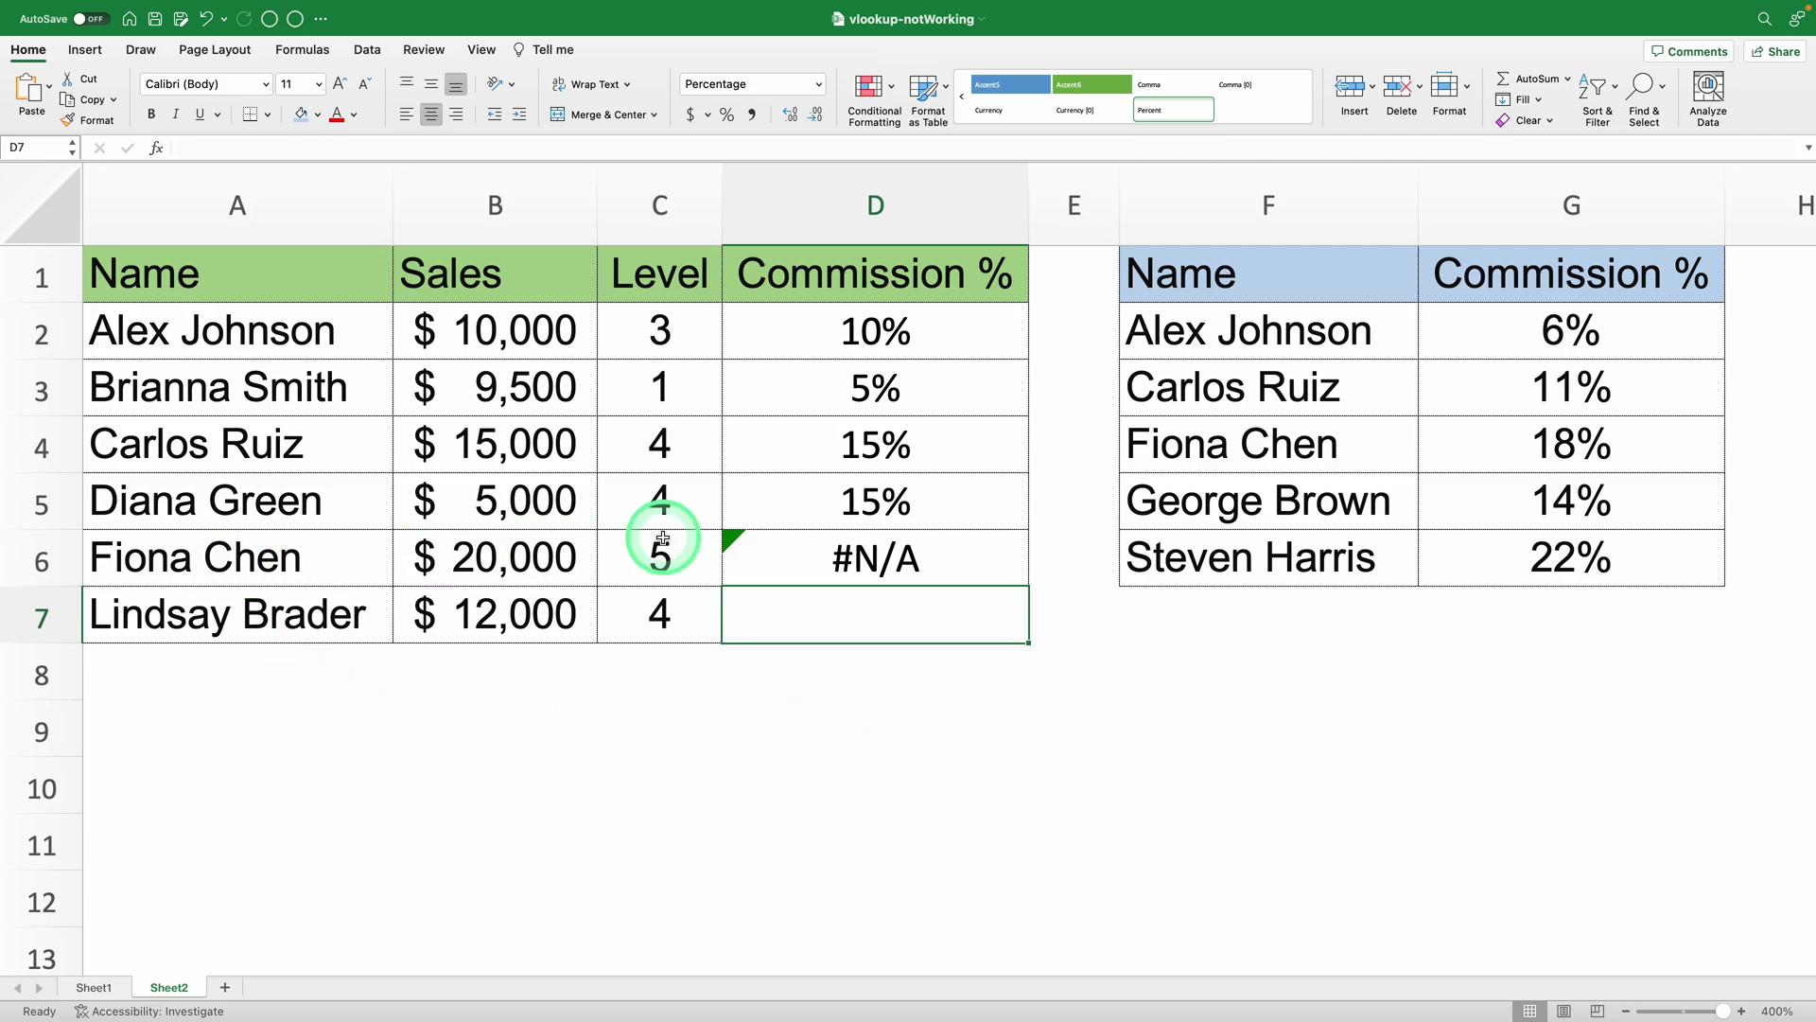
pyautogui.click(142, 730)
pyautogui.write('=')
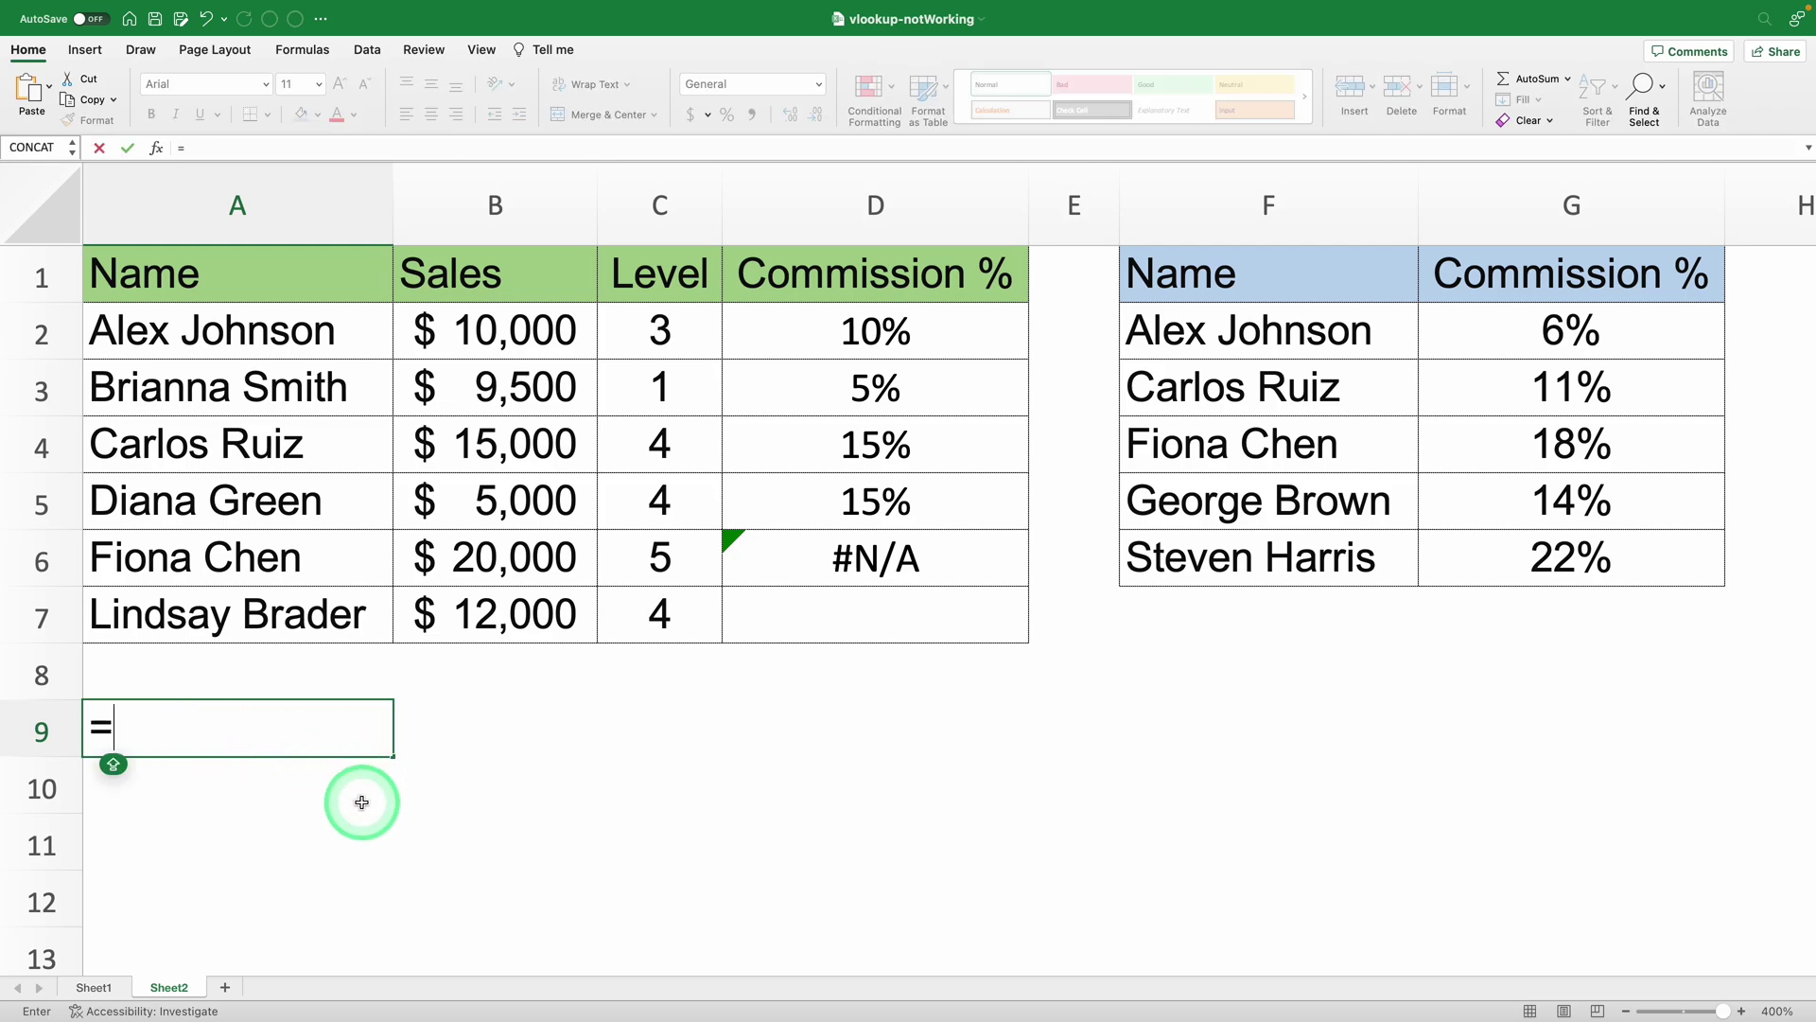
pyautogui.write('LEN(')
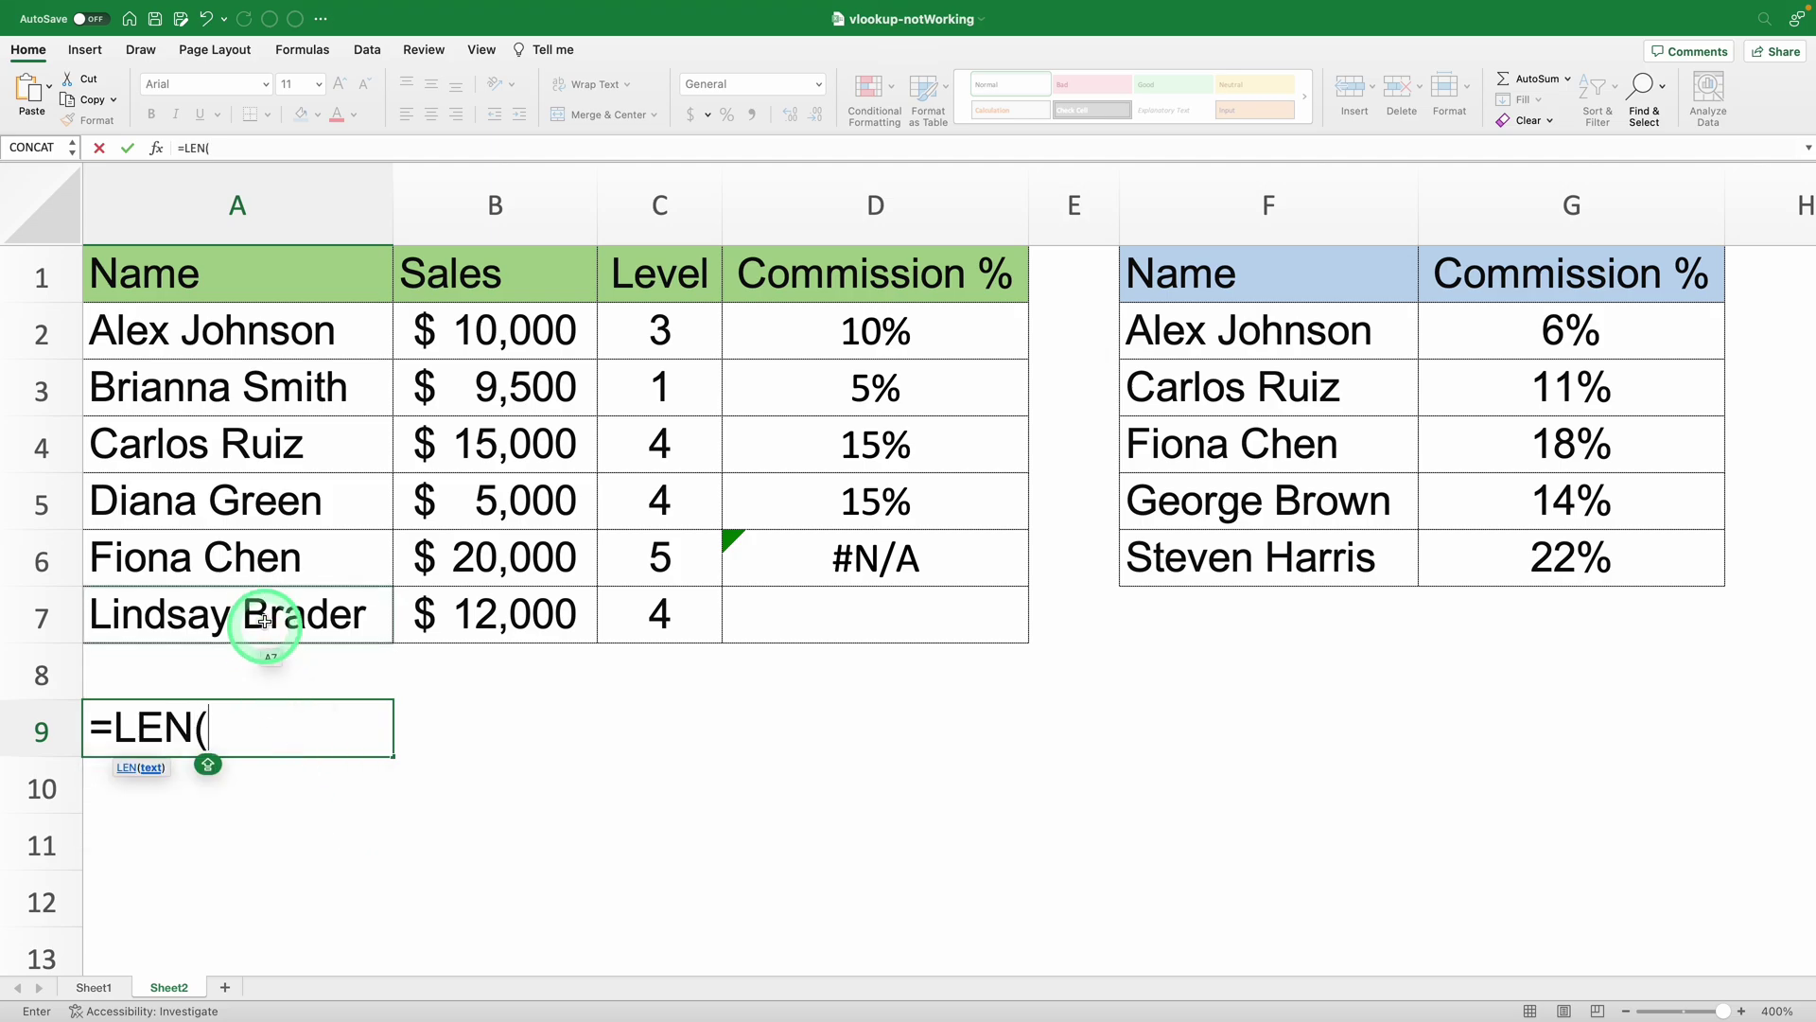
pyautogui.click(267, 575)
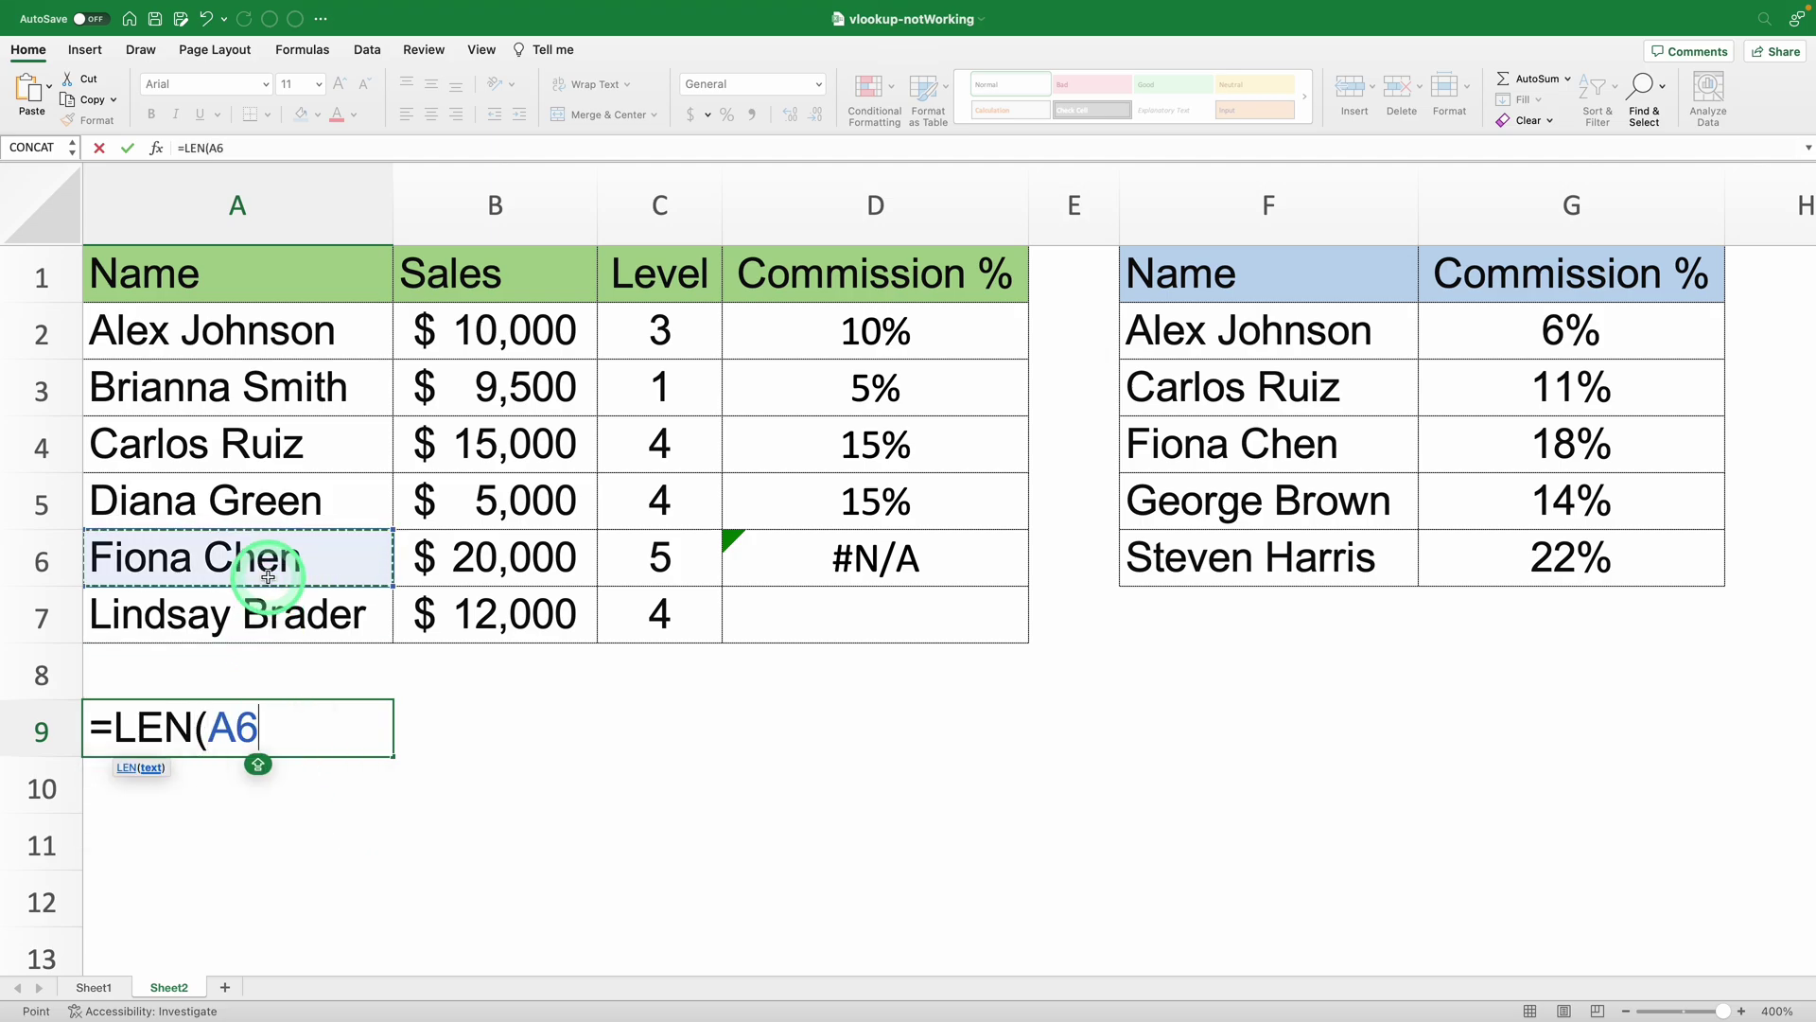
pyautogui.write(')')
pyautogui.press('Return')
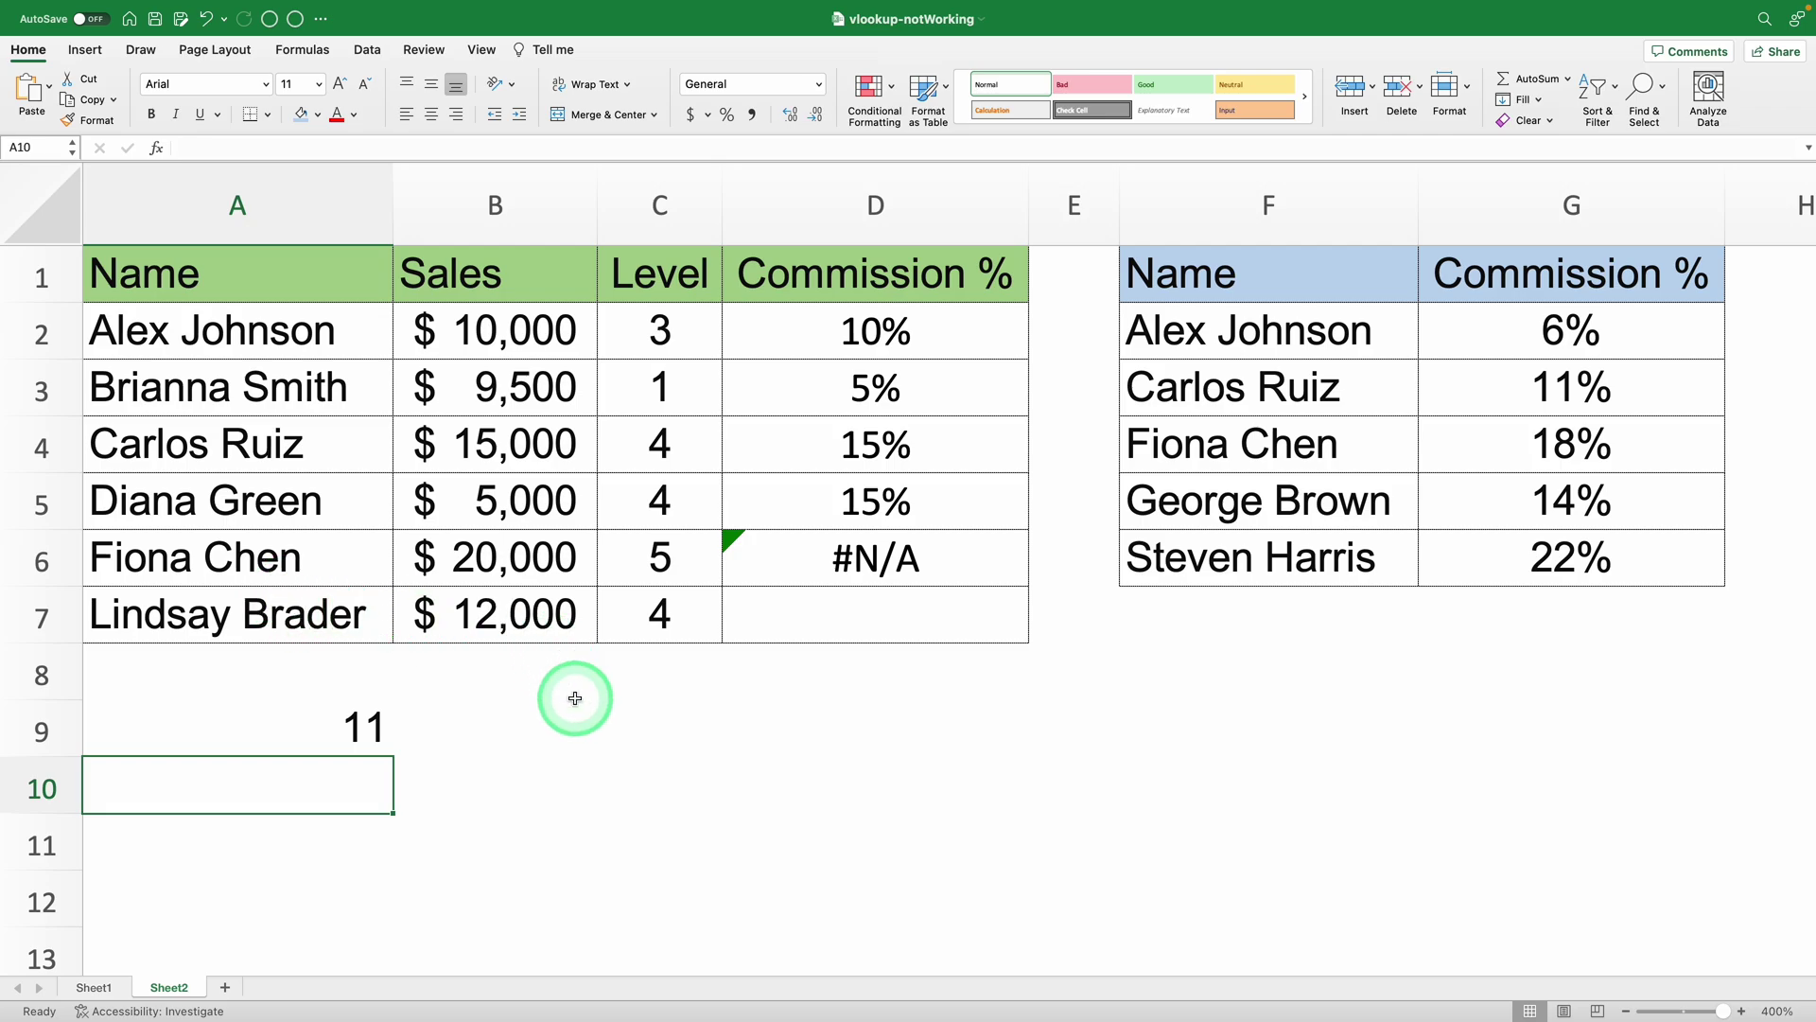
pyautogui.write('=LEN(')
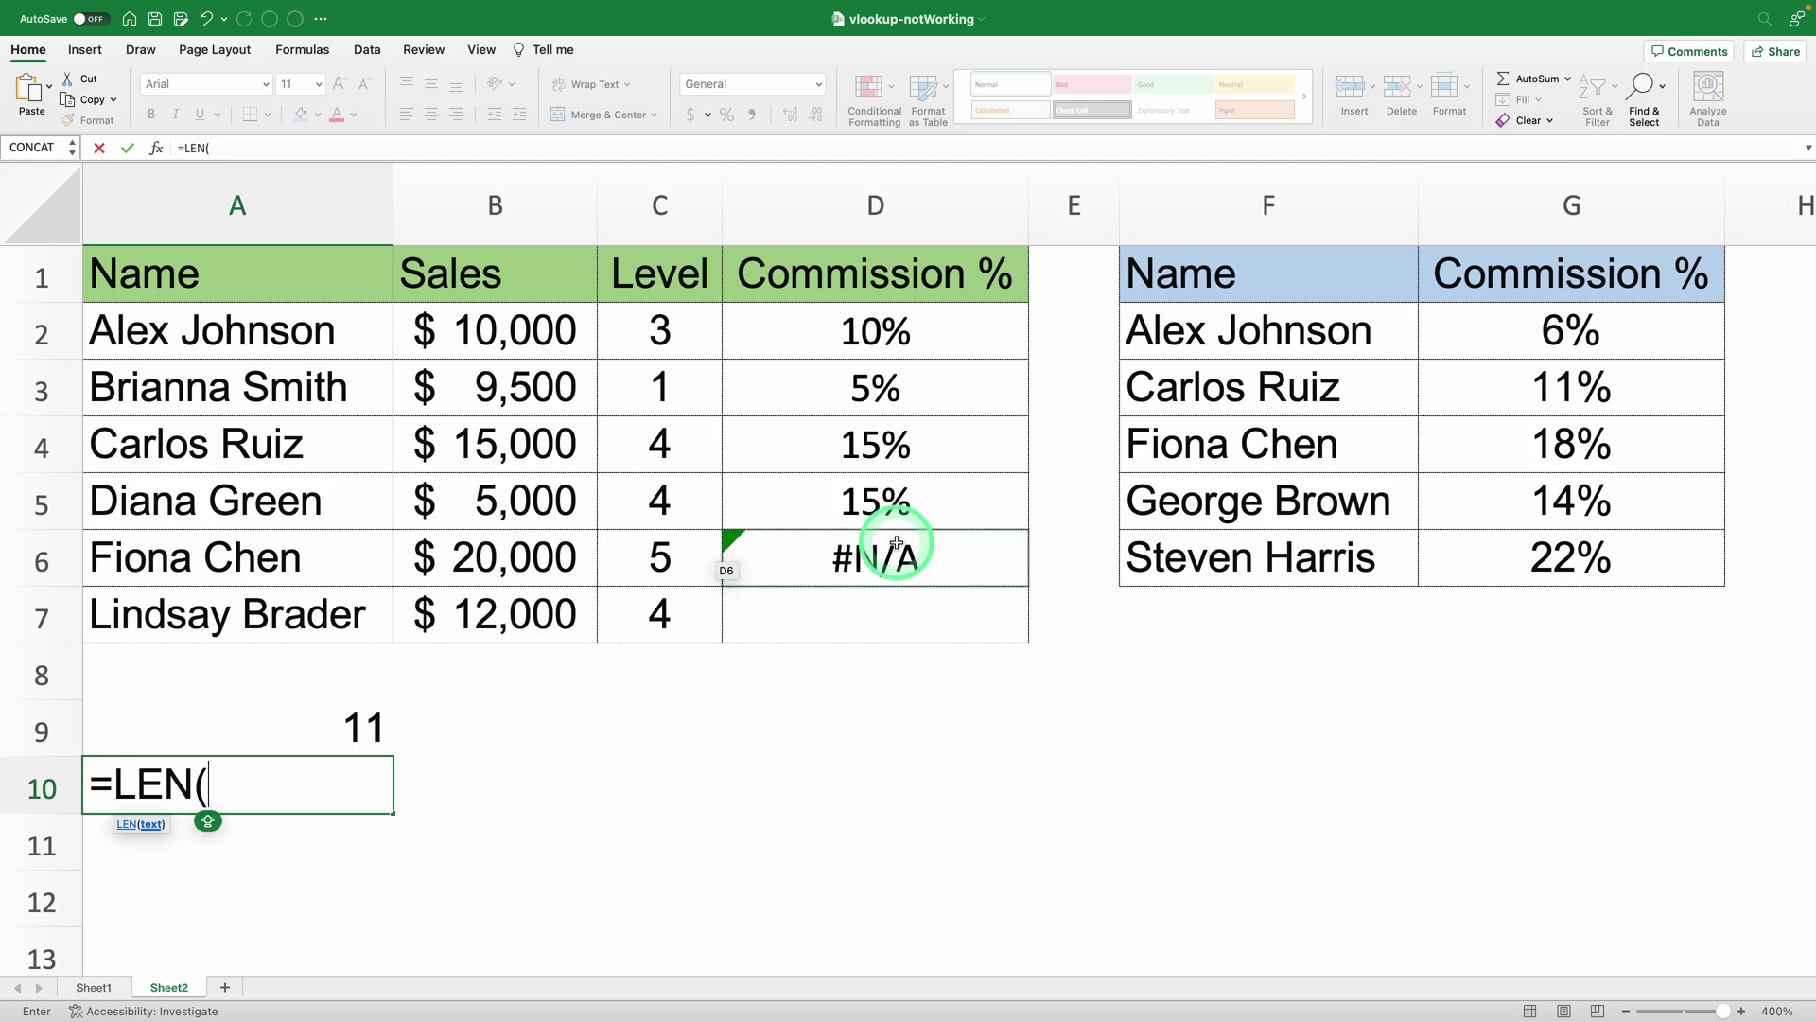
pyautogui.click(1185, 455)
pyautogui.write(')')
pyautogui.press('Return')
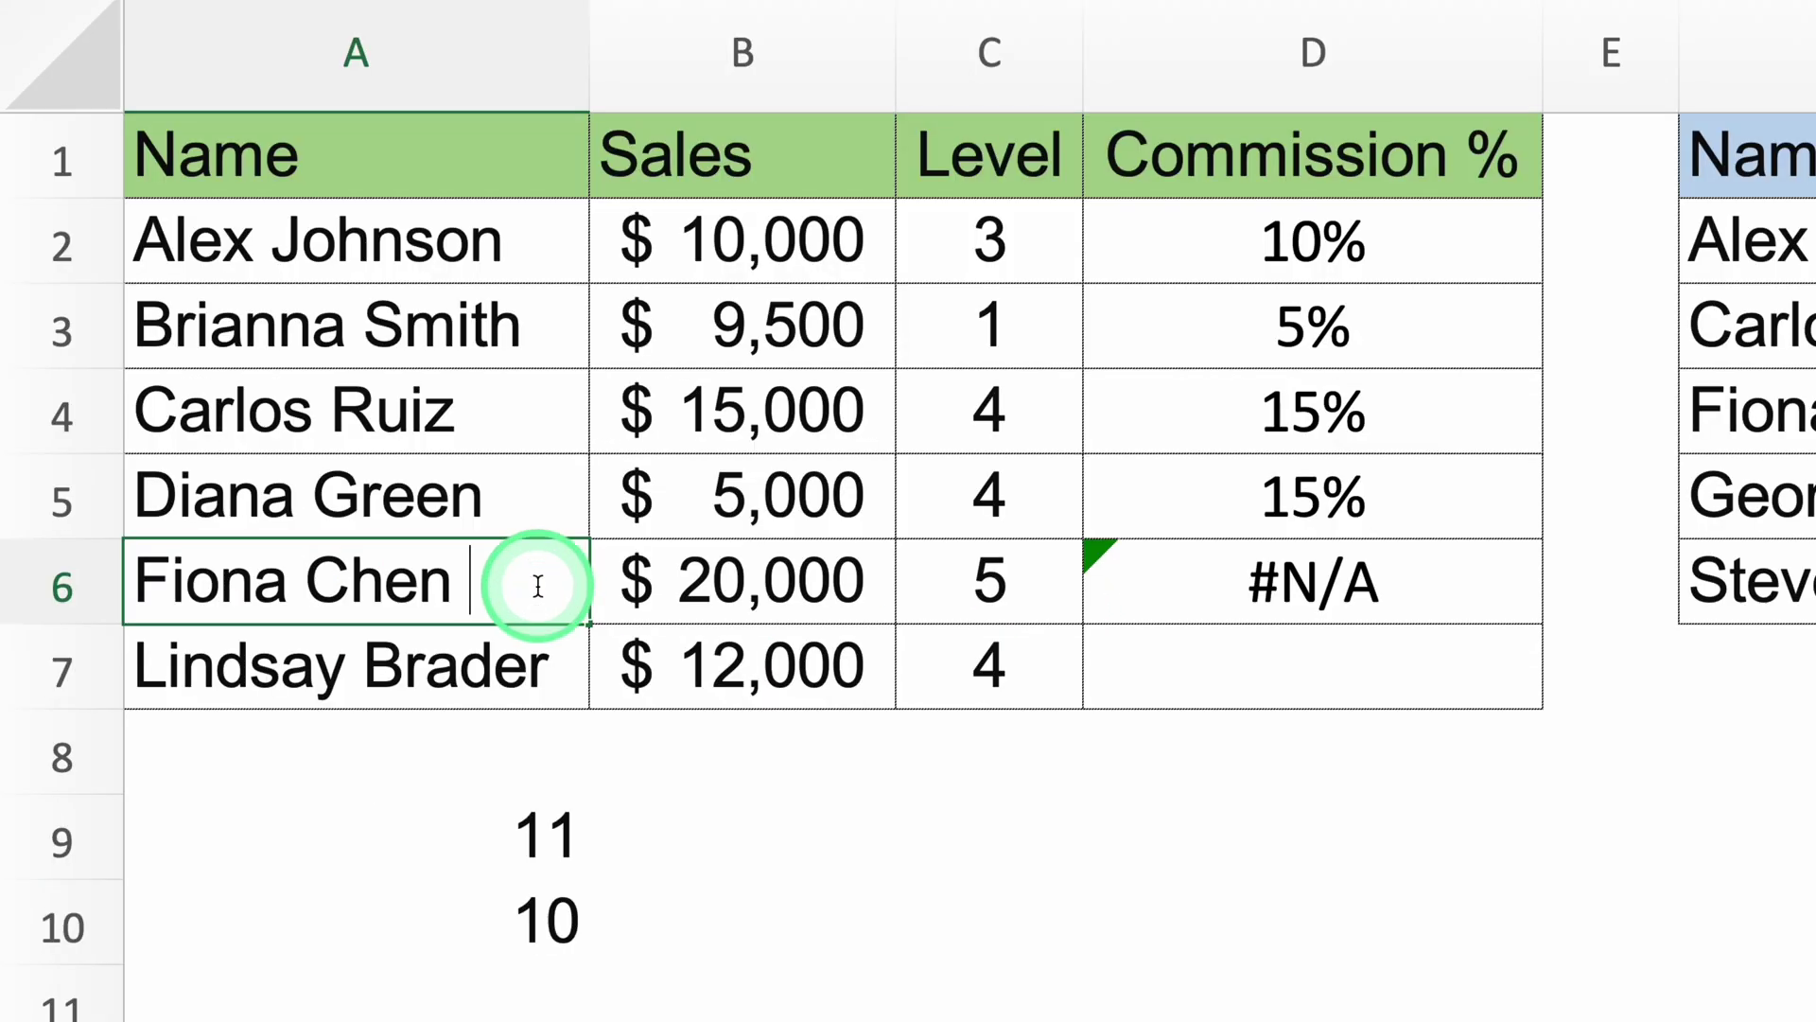
pyautogui.click(354, 562)
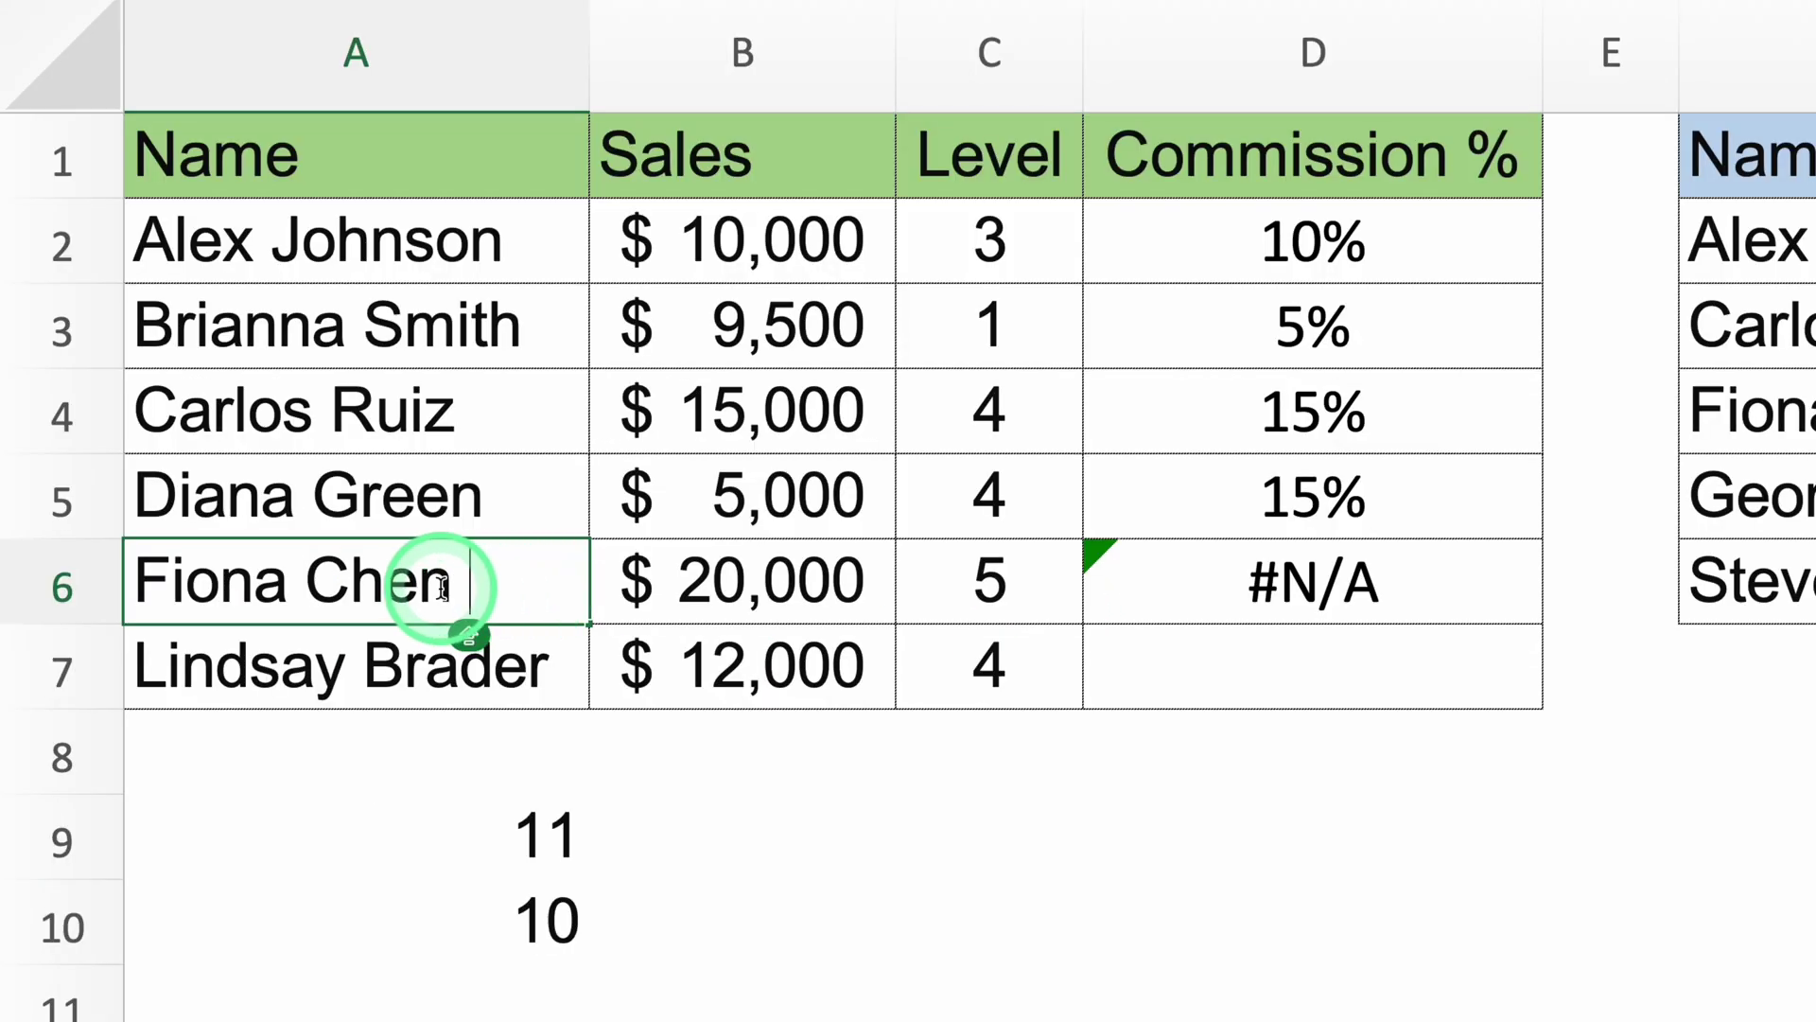
pyautogui.doubleClick(549, 592)
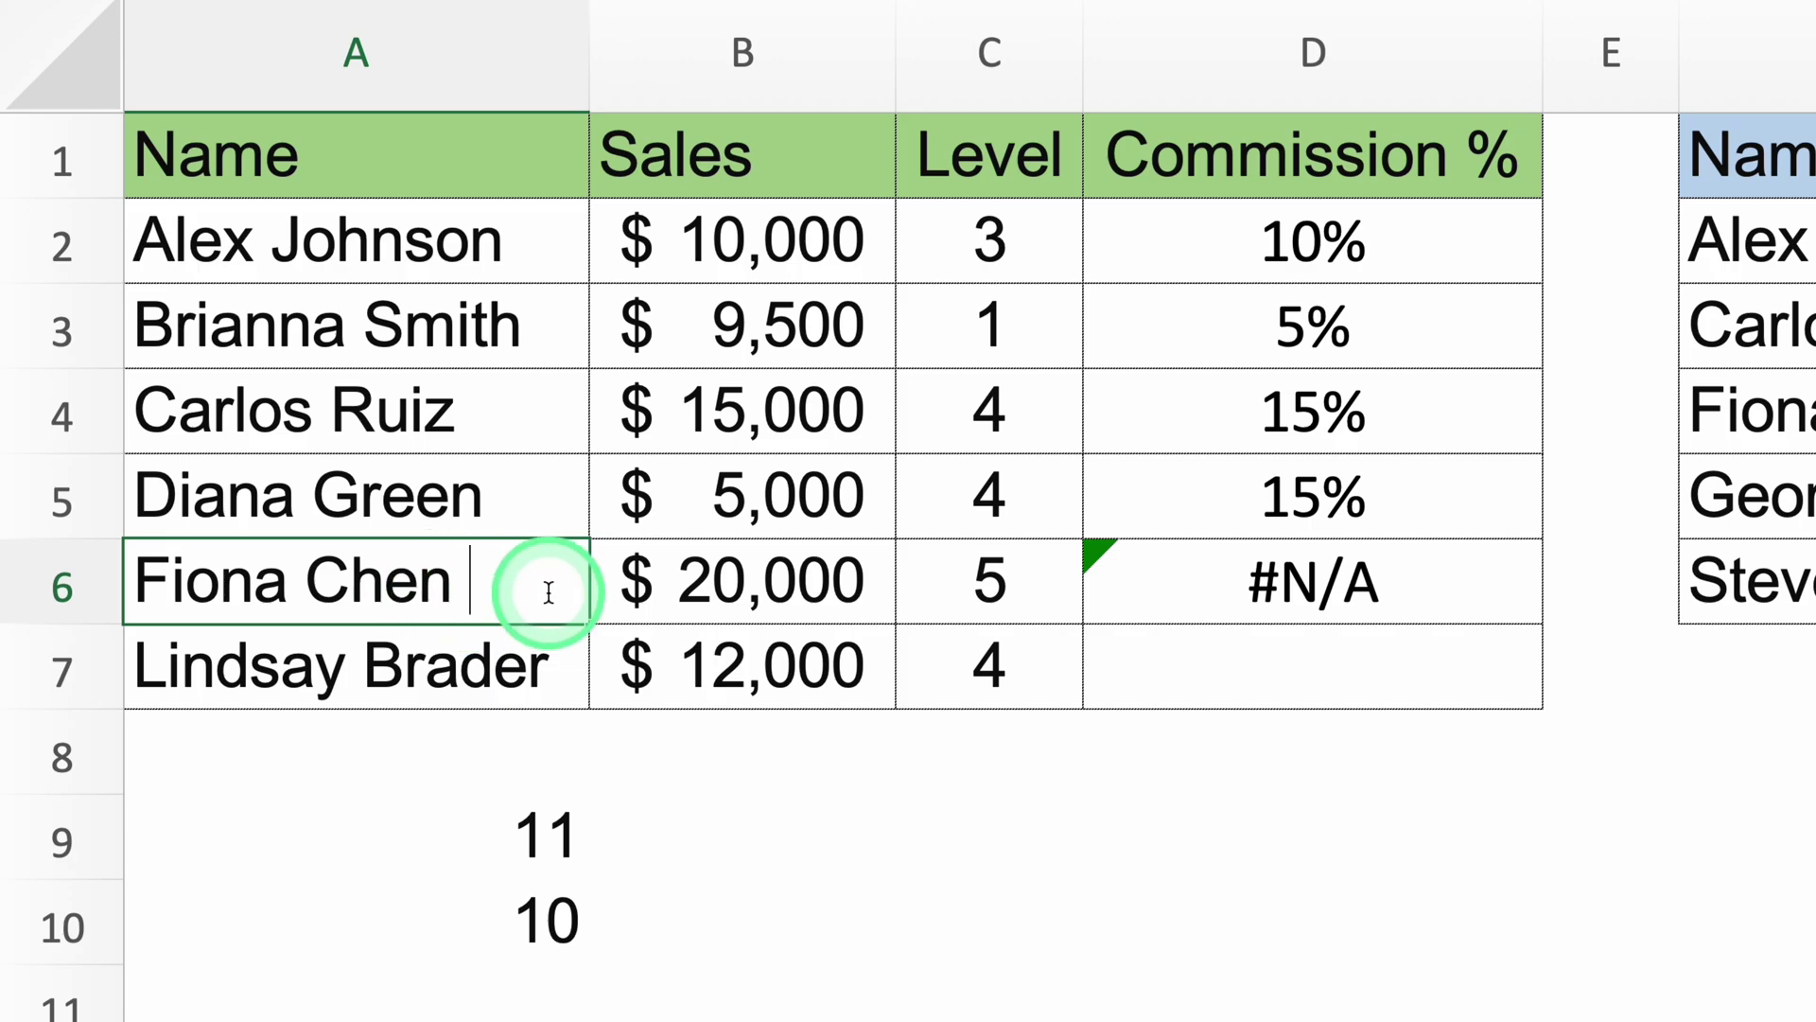
pyautogui.press('BackSpace')
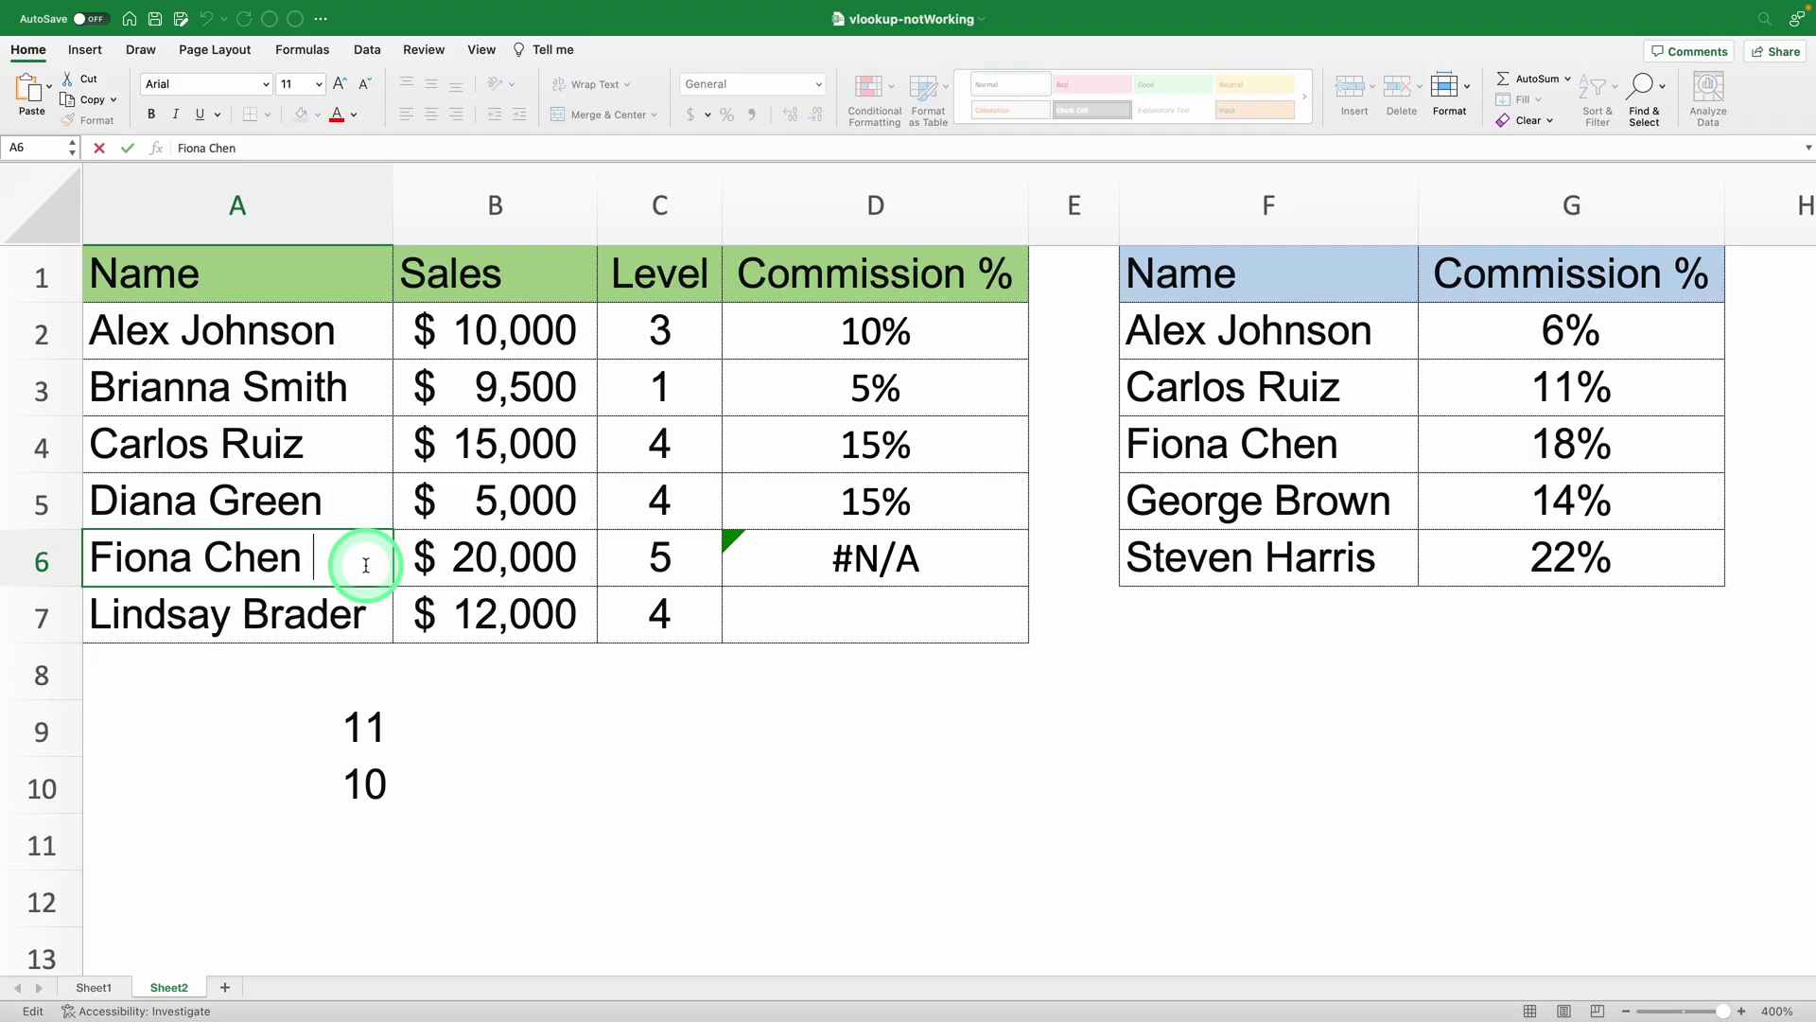
pyautogui.press('Return')
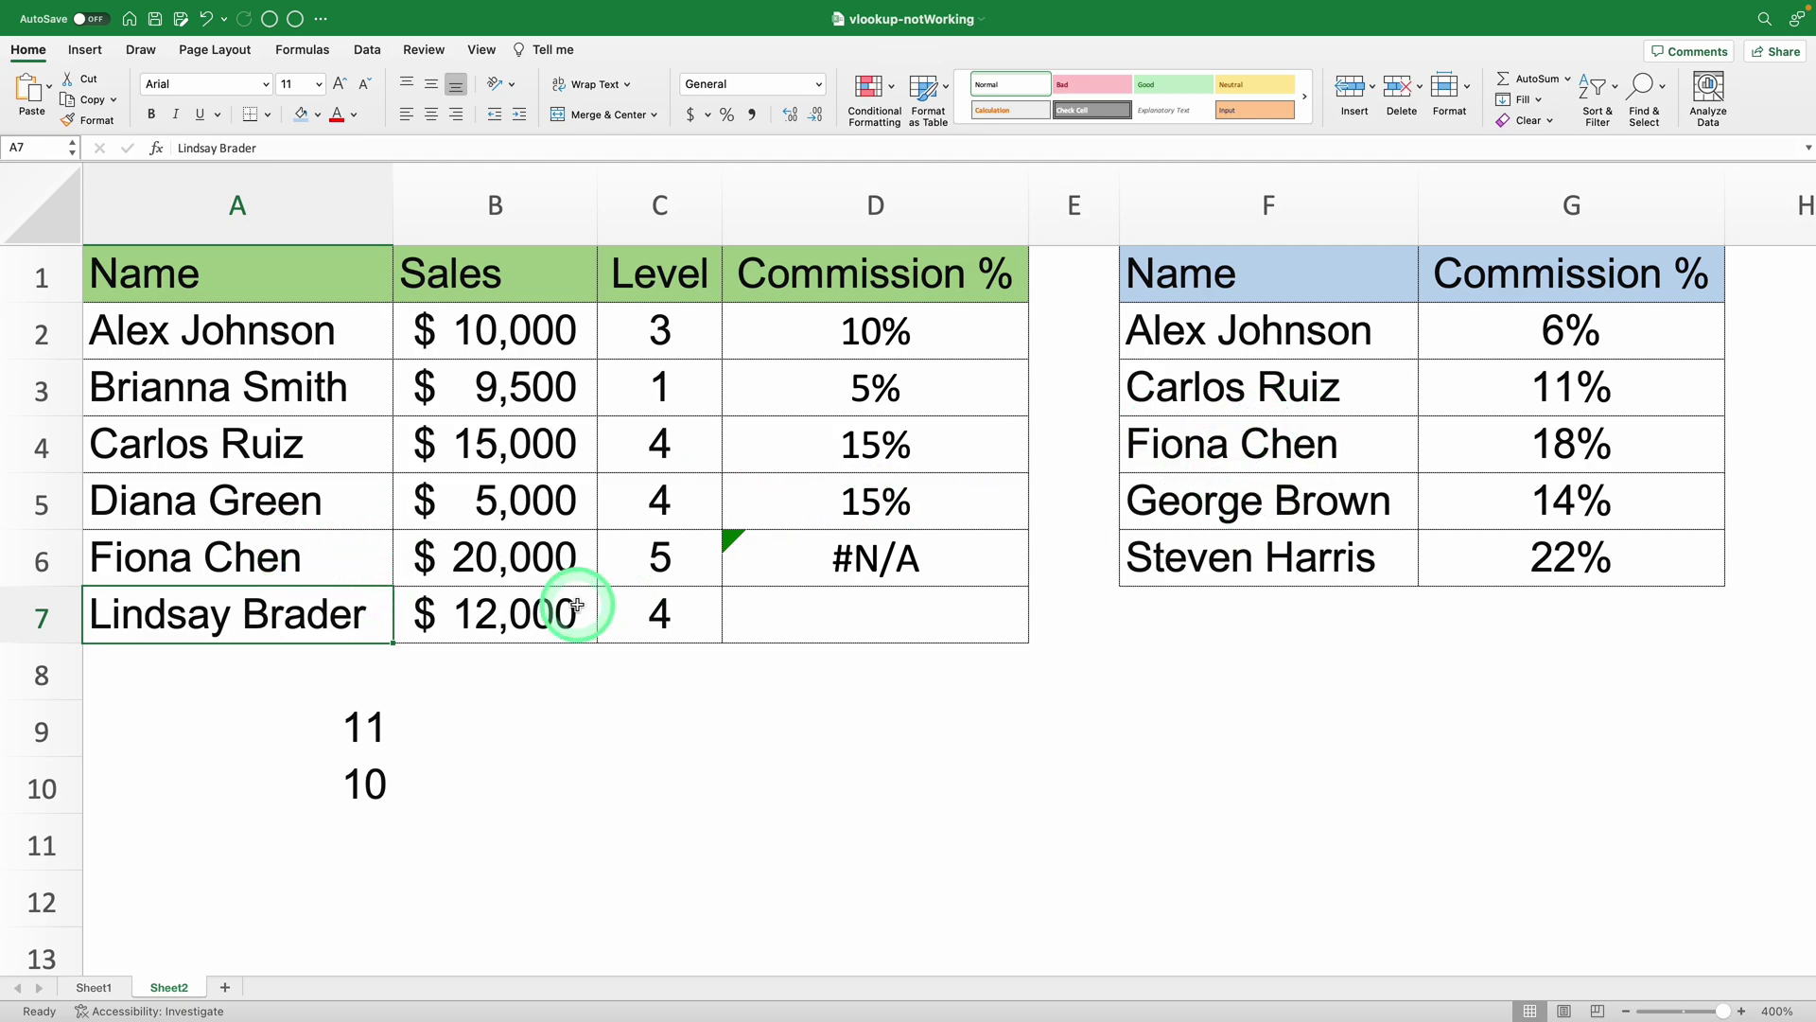
pyautogui.moveTo(369, 728); pyautogui.dragTo(365, 780)
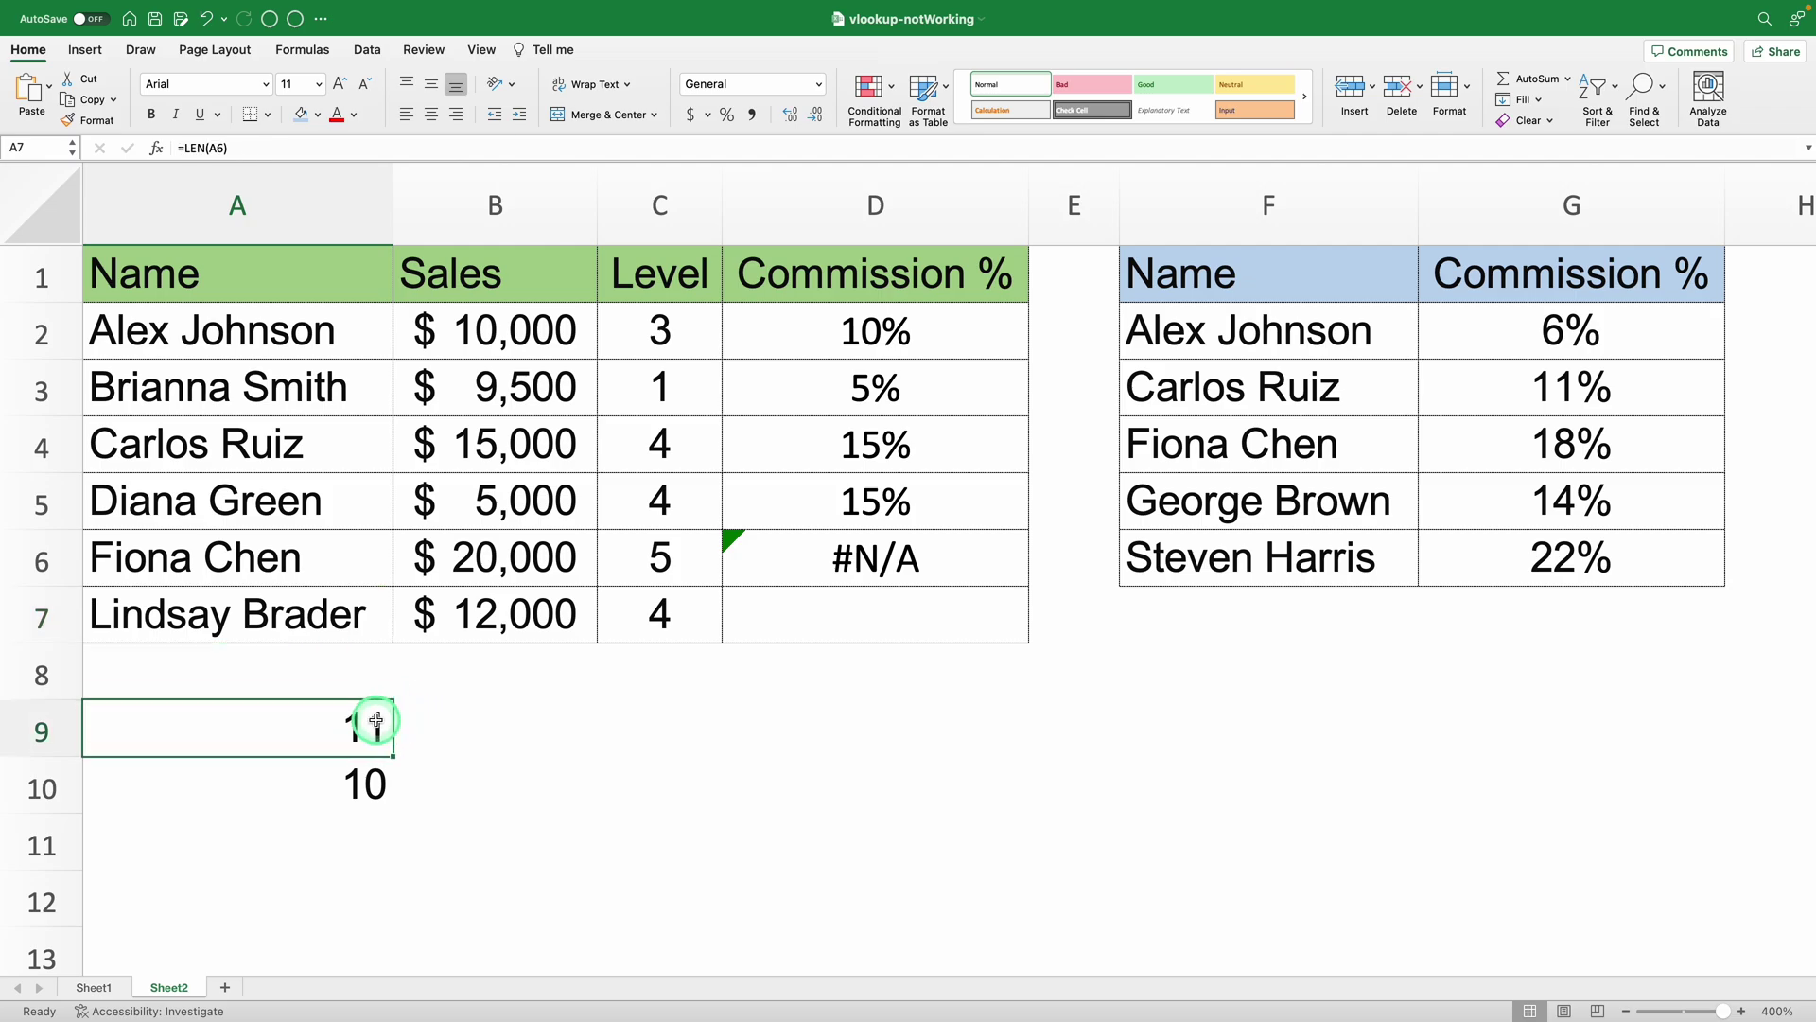
pyautogui.click(434, 734)
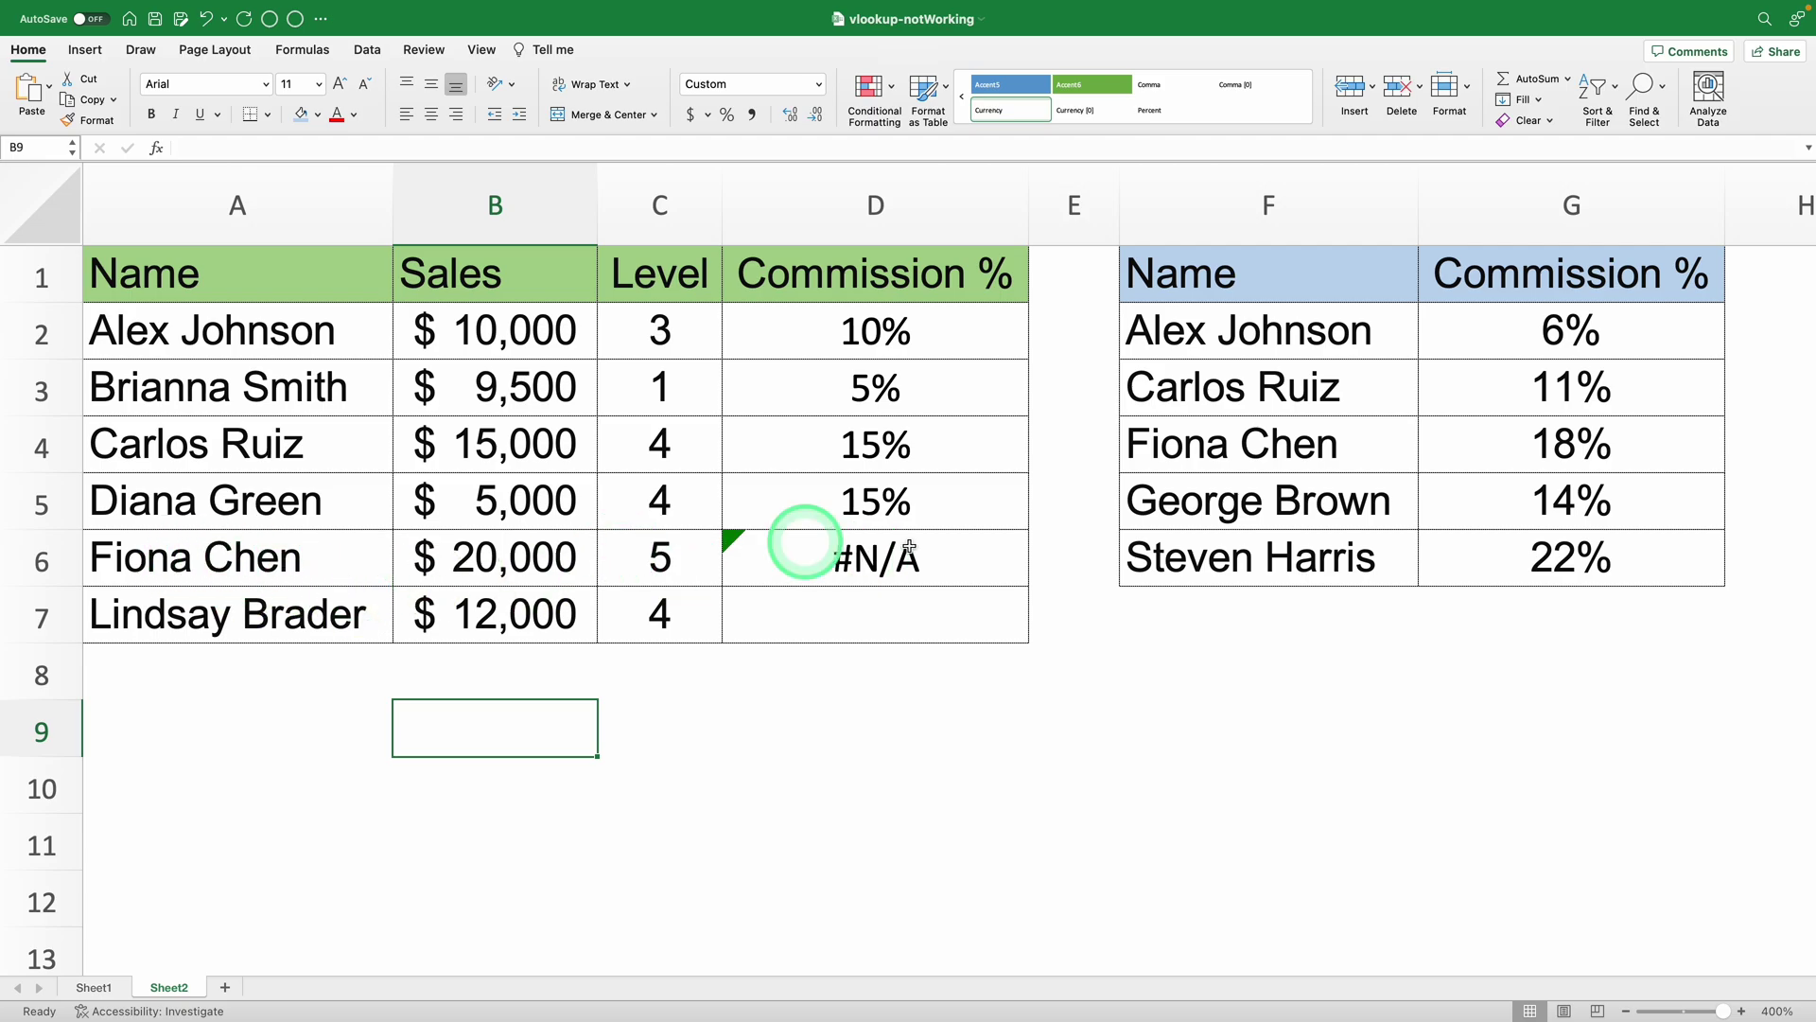
pyautogui.doubleClick(955, 557)
pyautogui.click(603, 558)
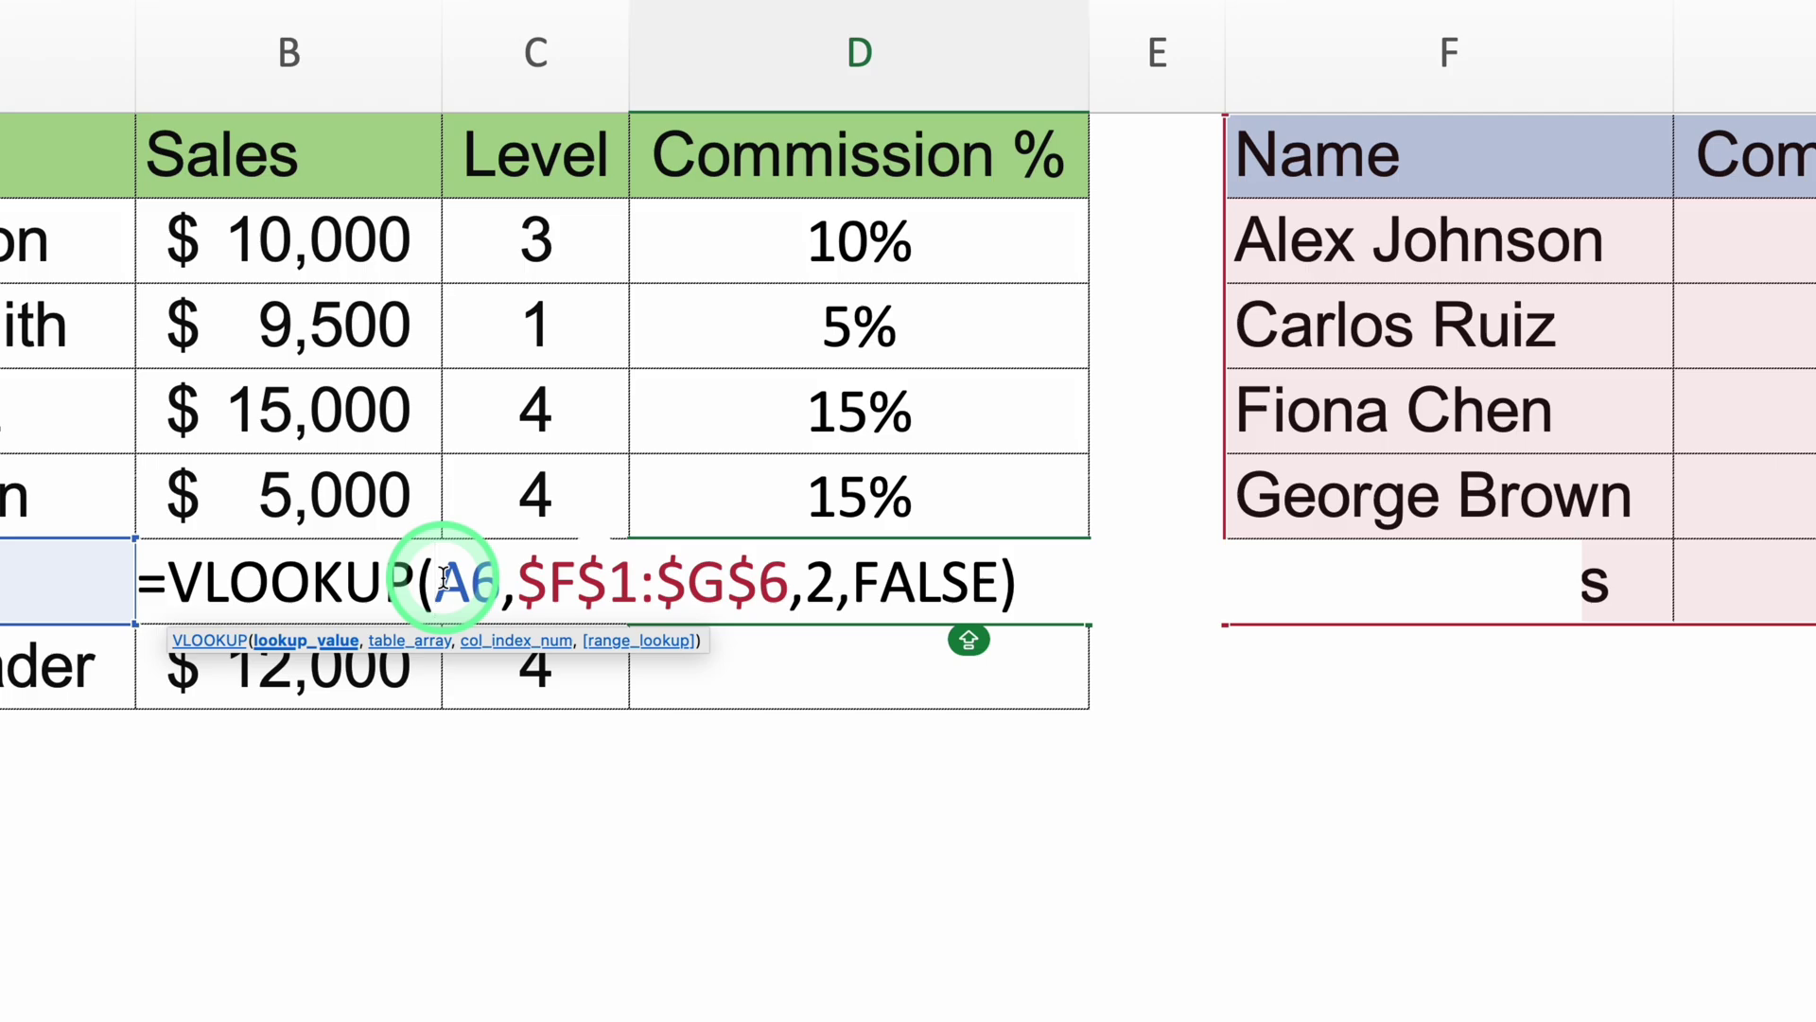
pyautogui.write('TRI')
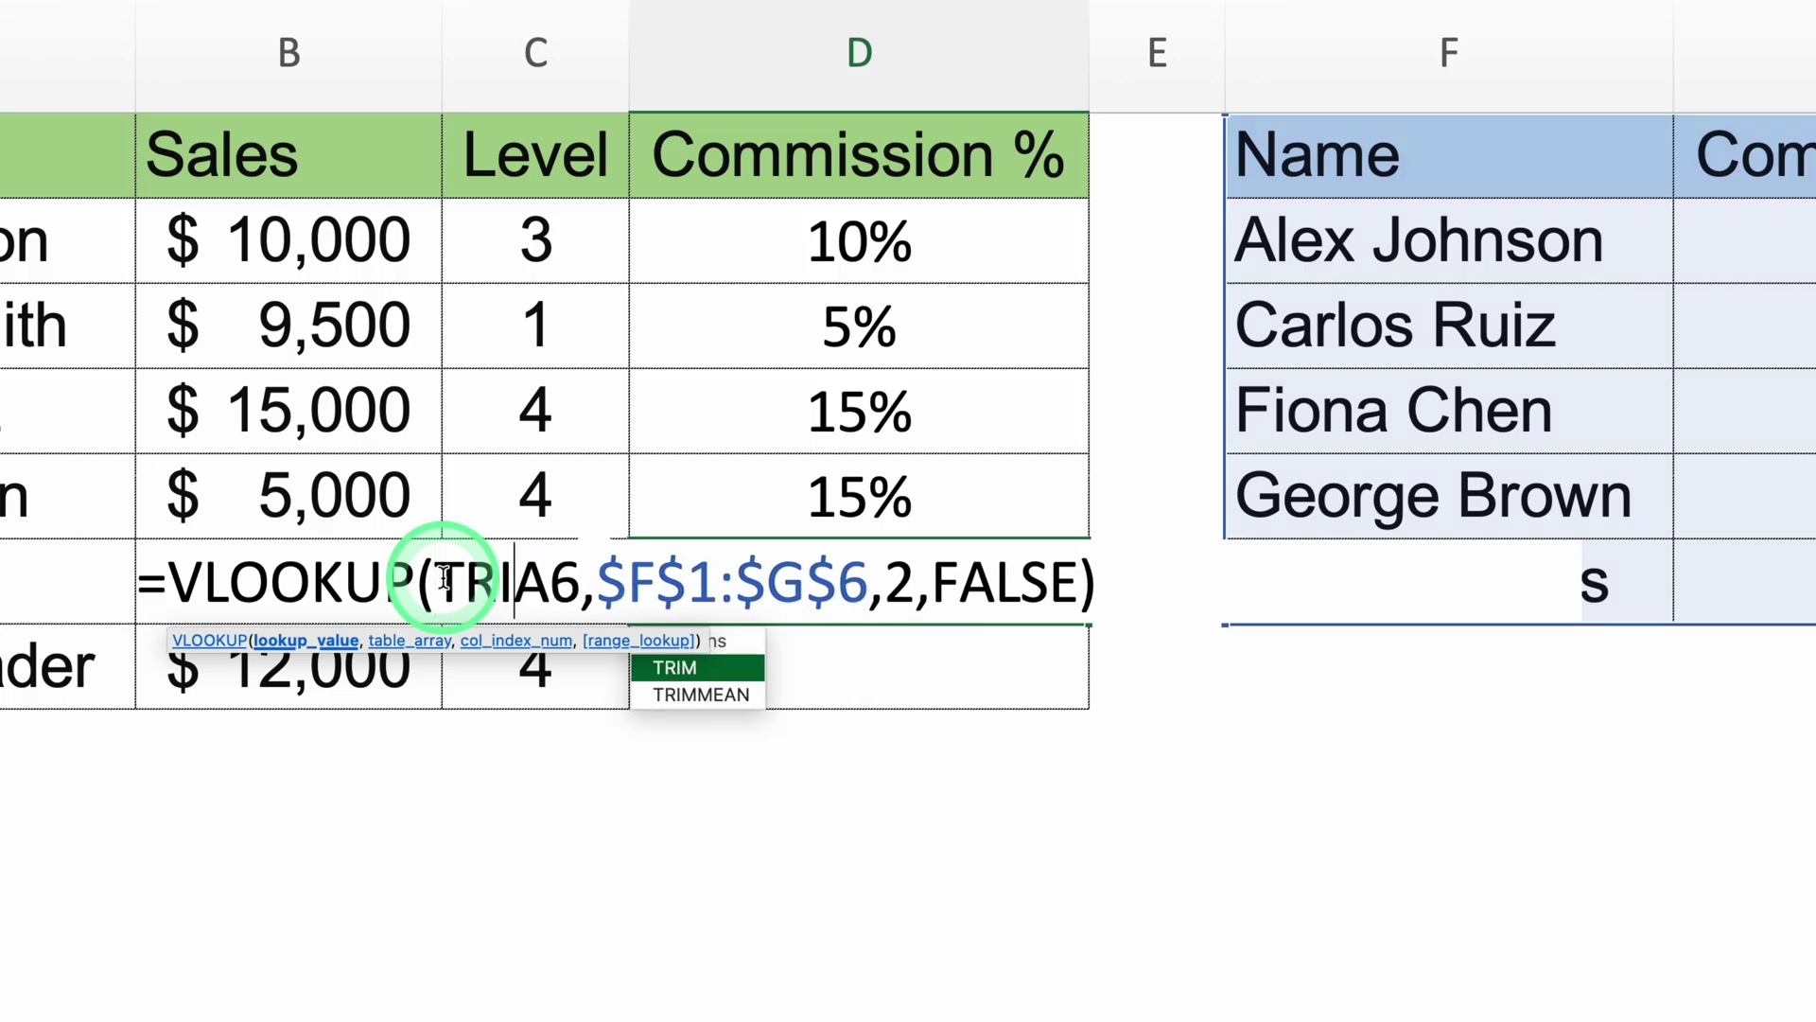
pyautogui.write('M(')
pyautogui.click(629, 582)
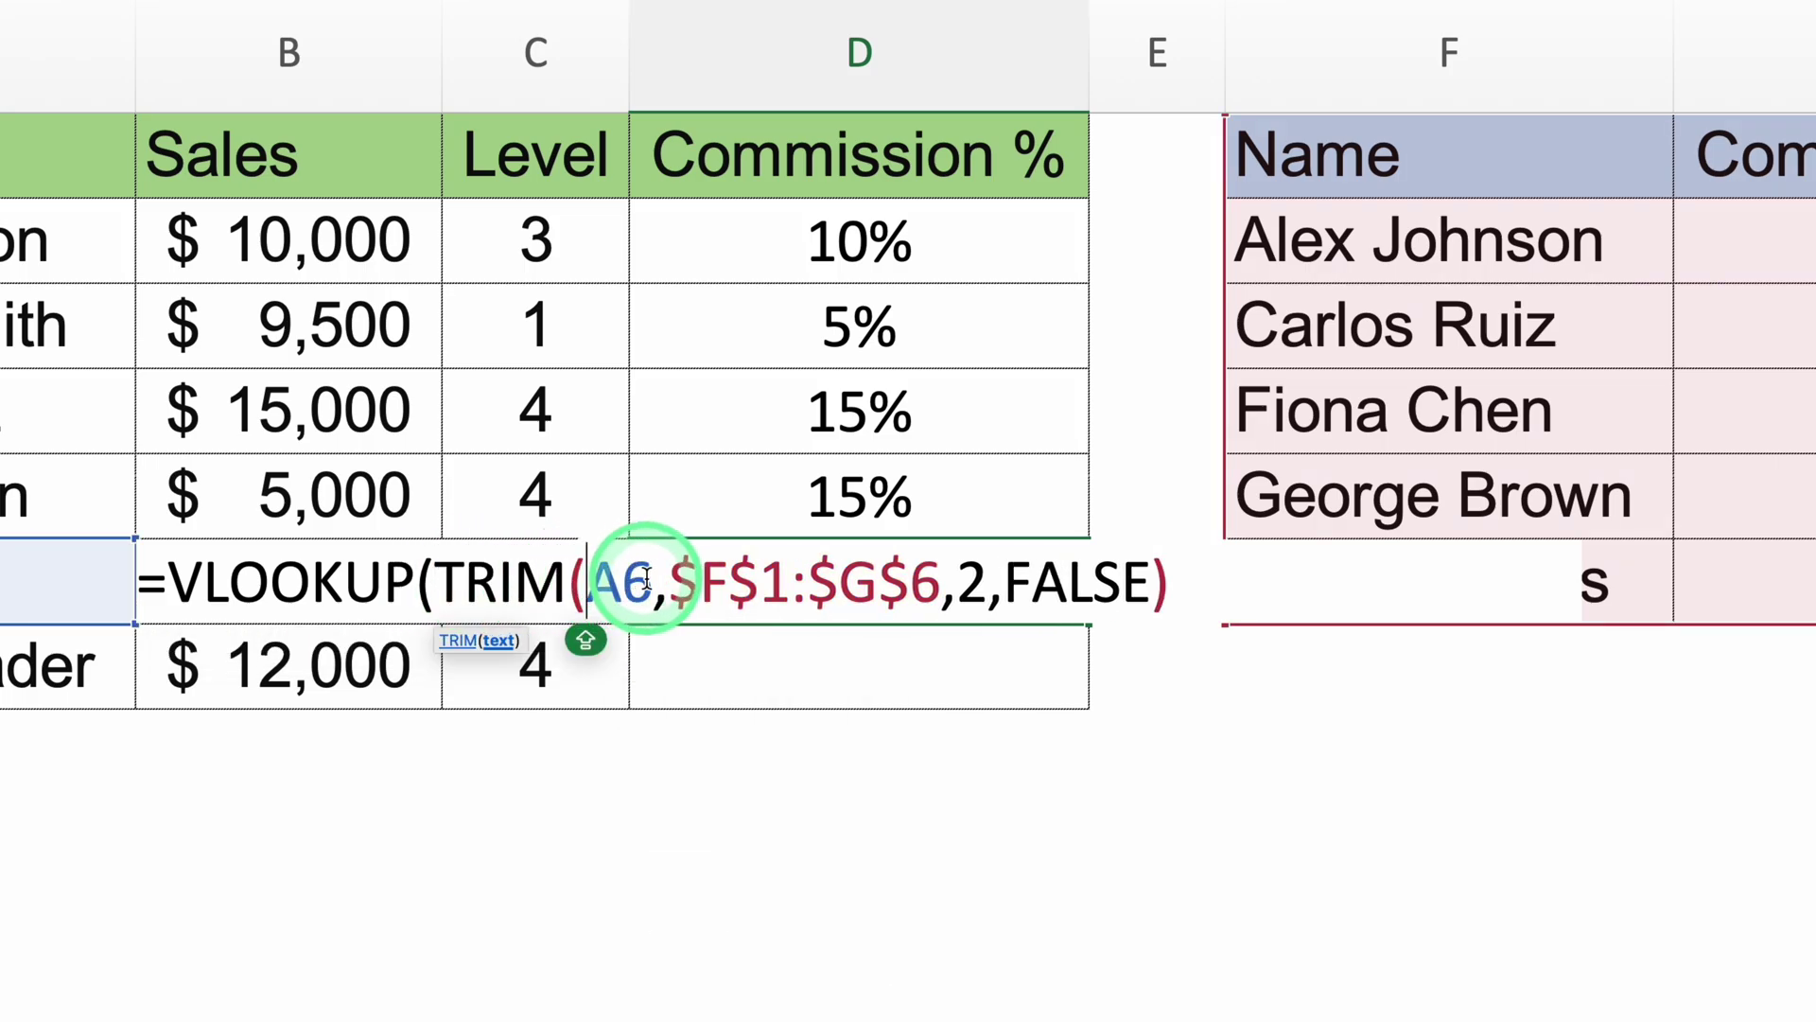
pyautogui.write(')')
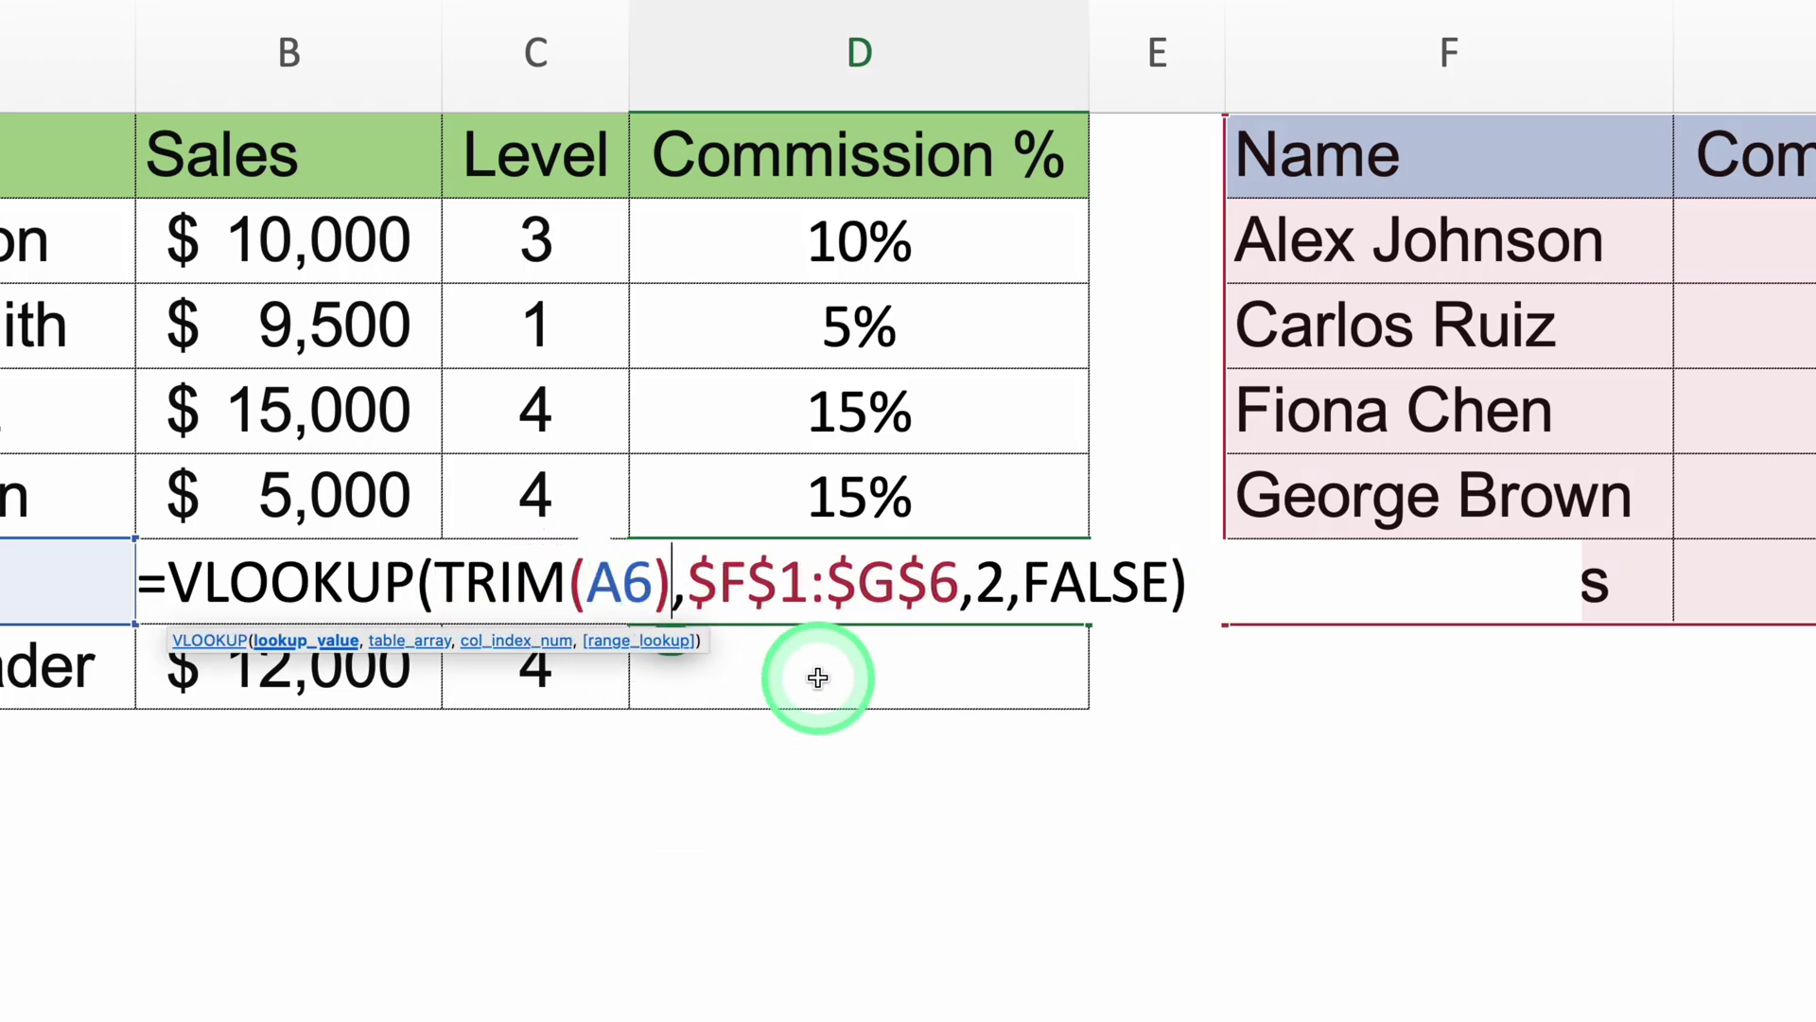
pyautogui.press('Return')
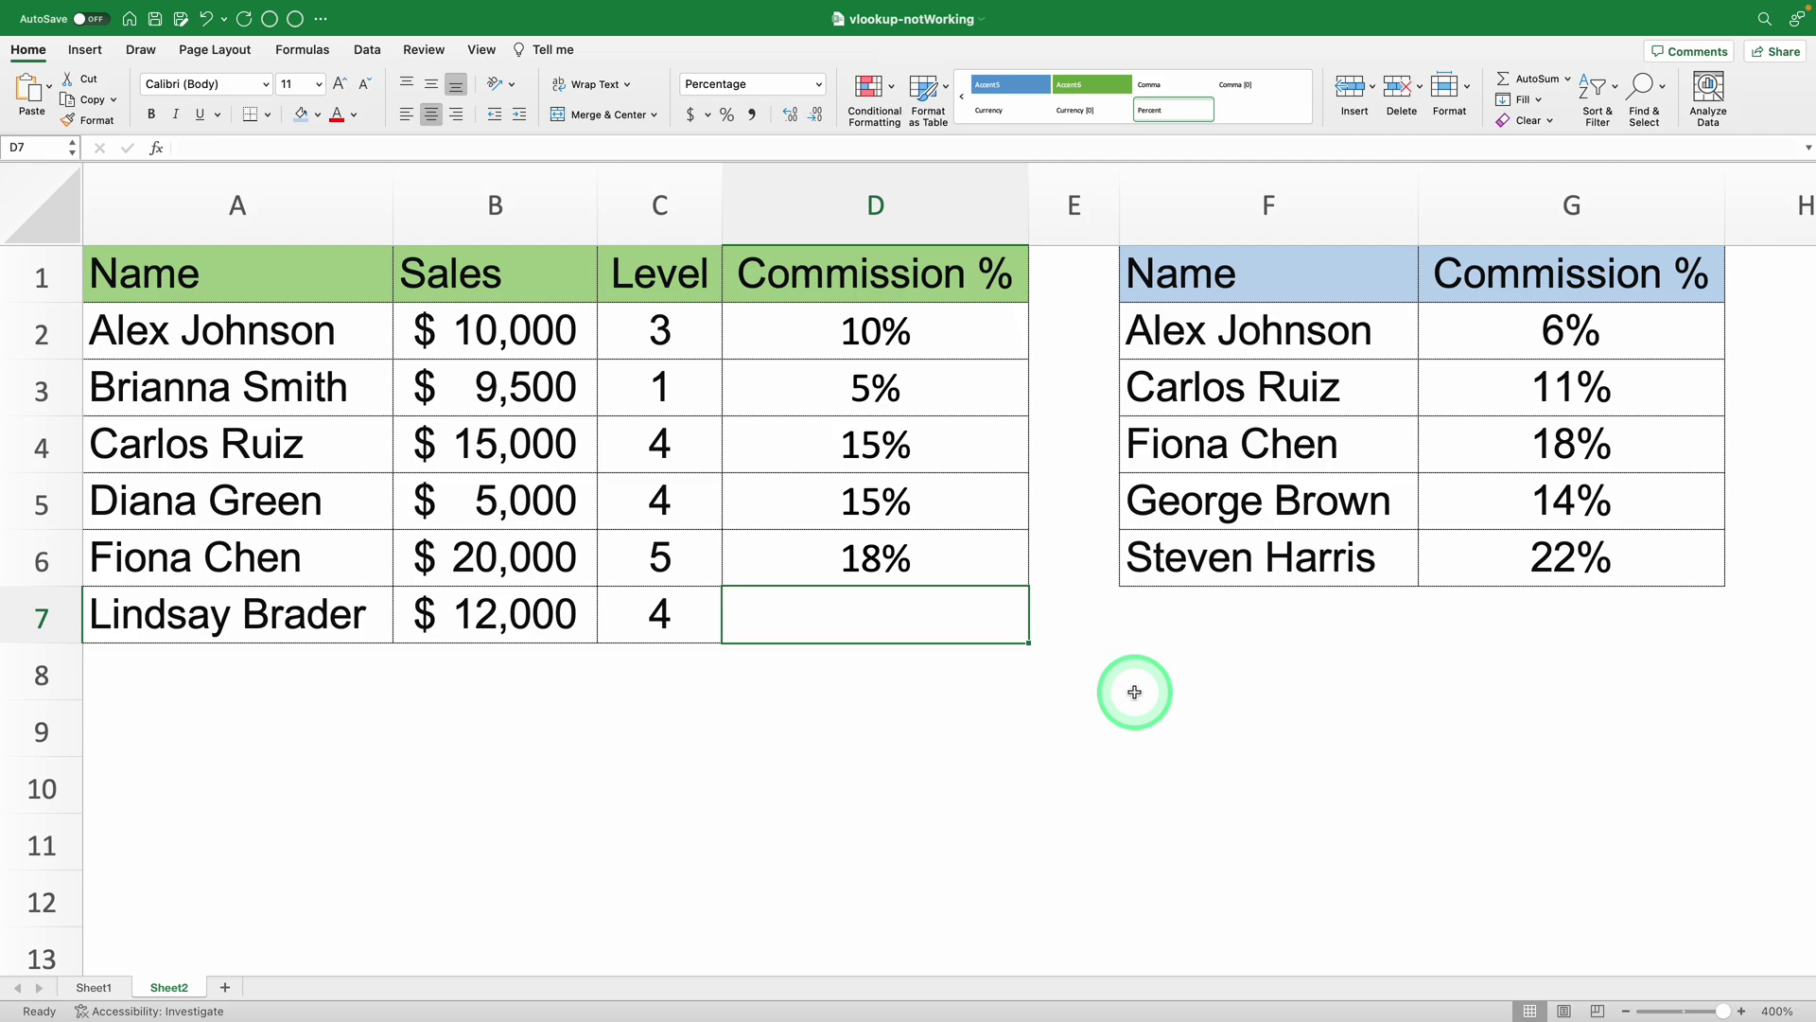
pyautogui.click(948, 571)
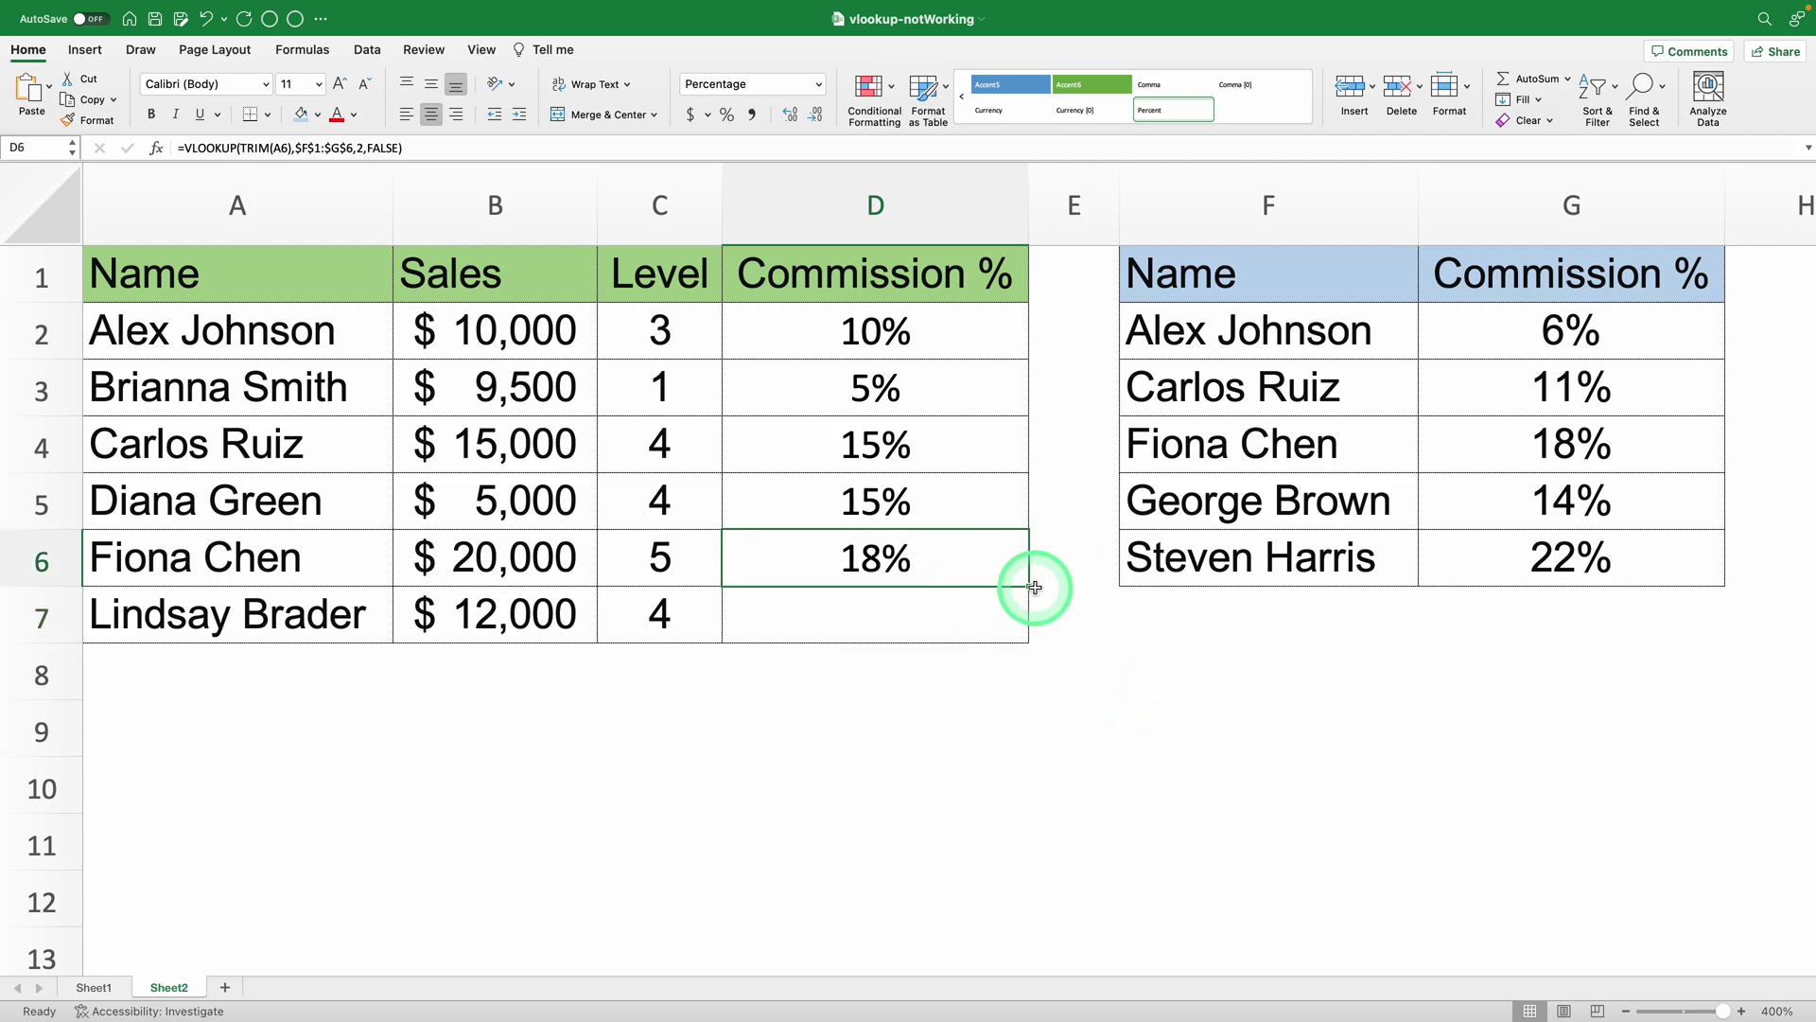
pyautogui.moveTo(1034, 586); pyautogui.dragTo(1027, 629)
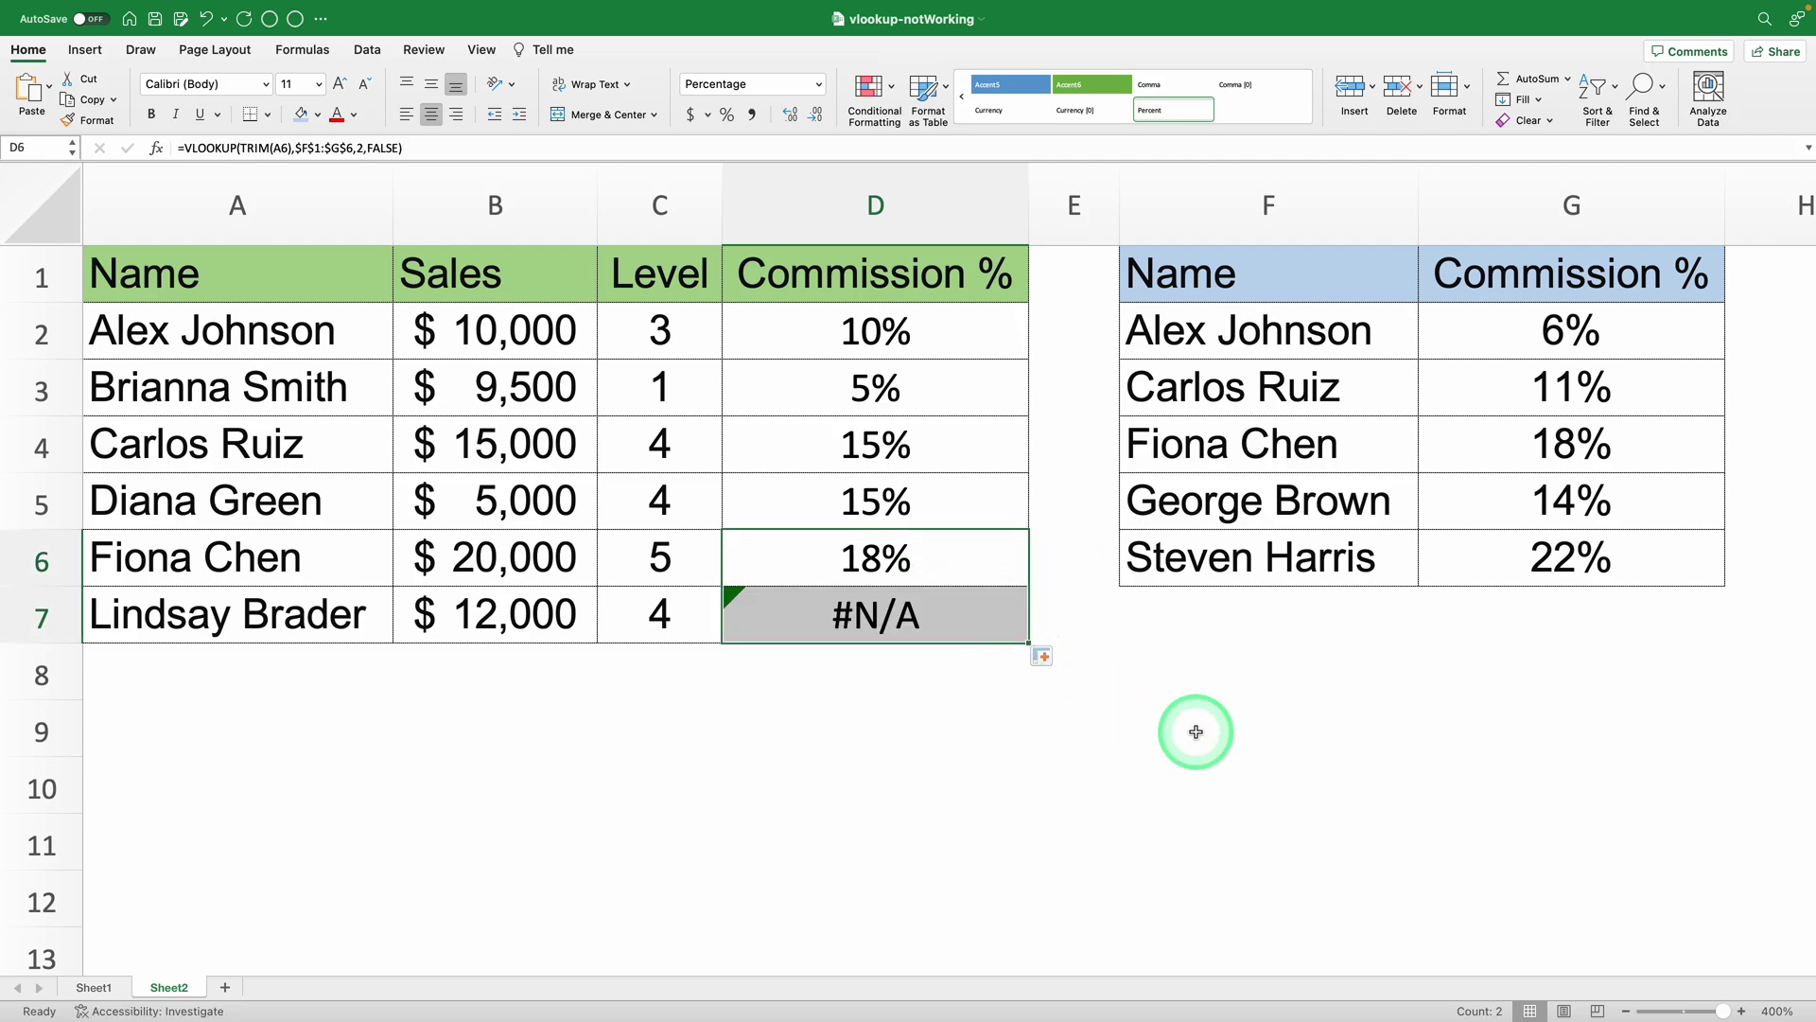
pyautogui.click(1196, 731)
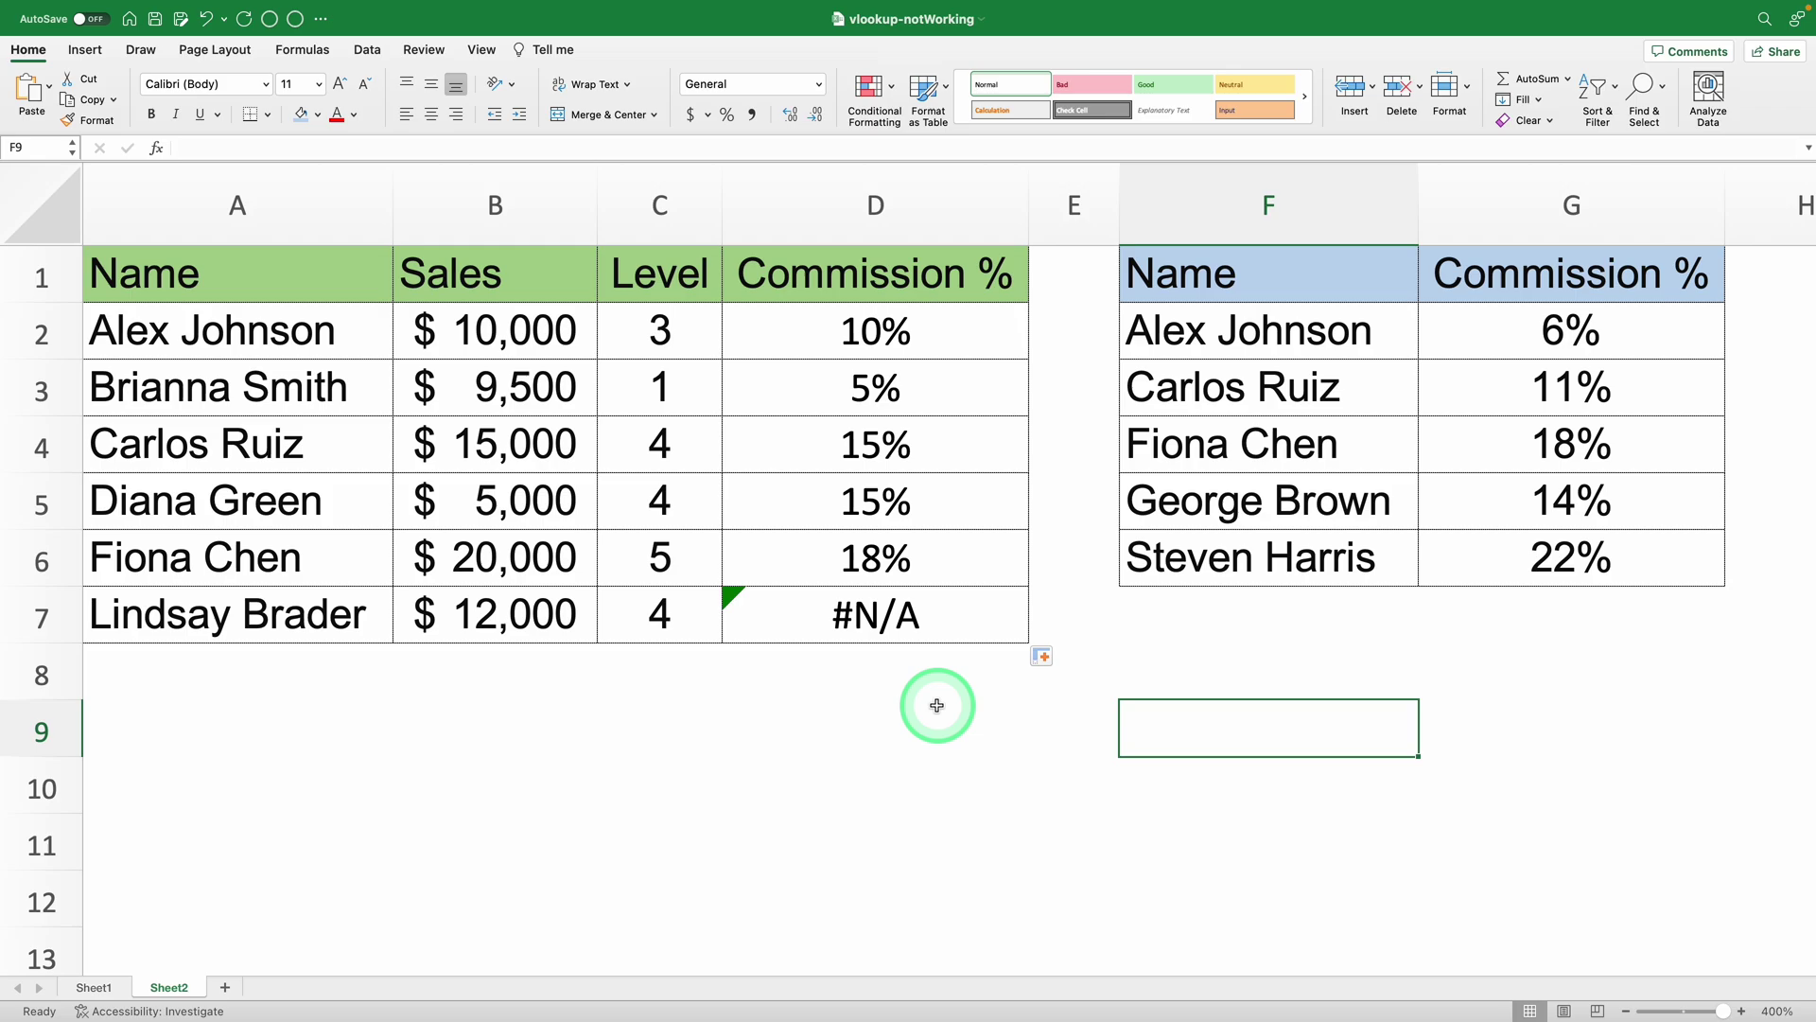
pyautogui.click(216, 622)
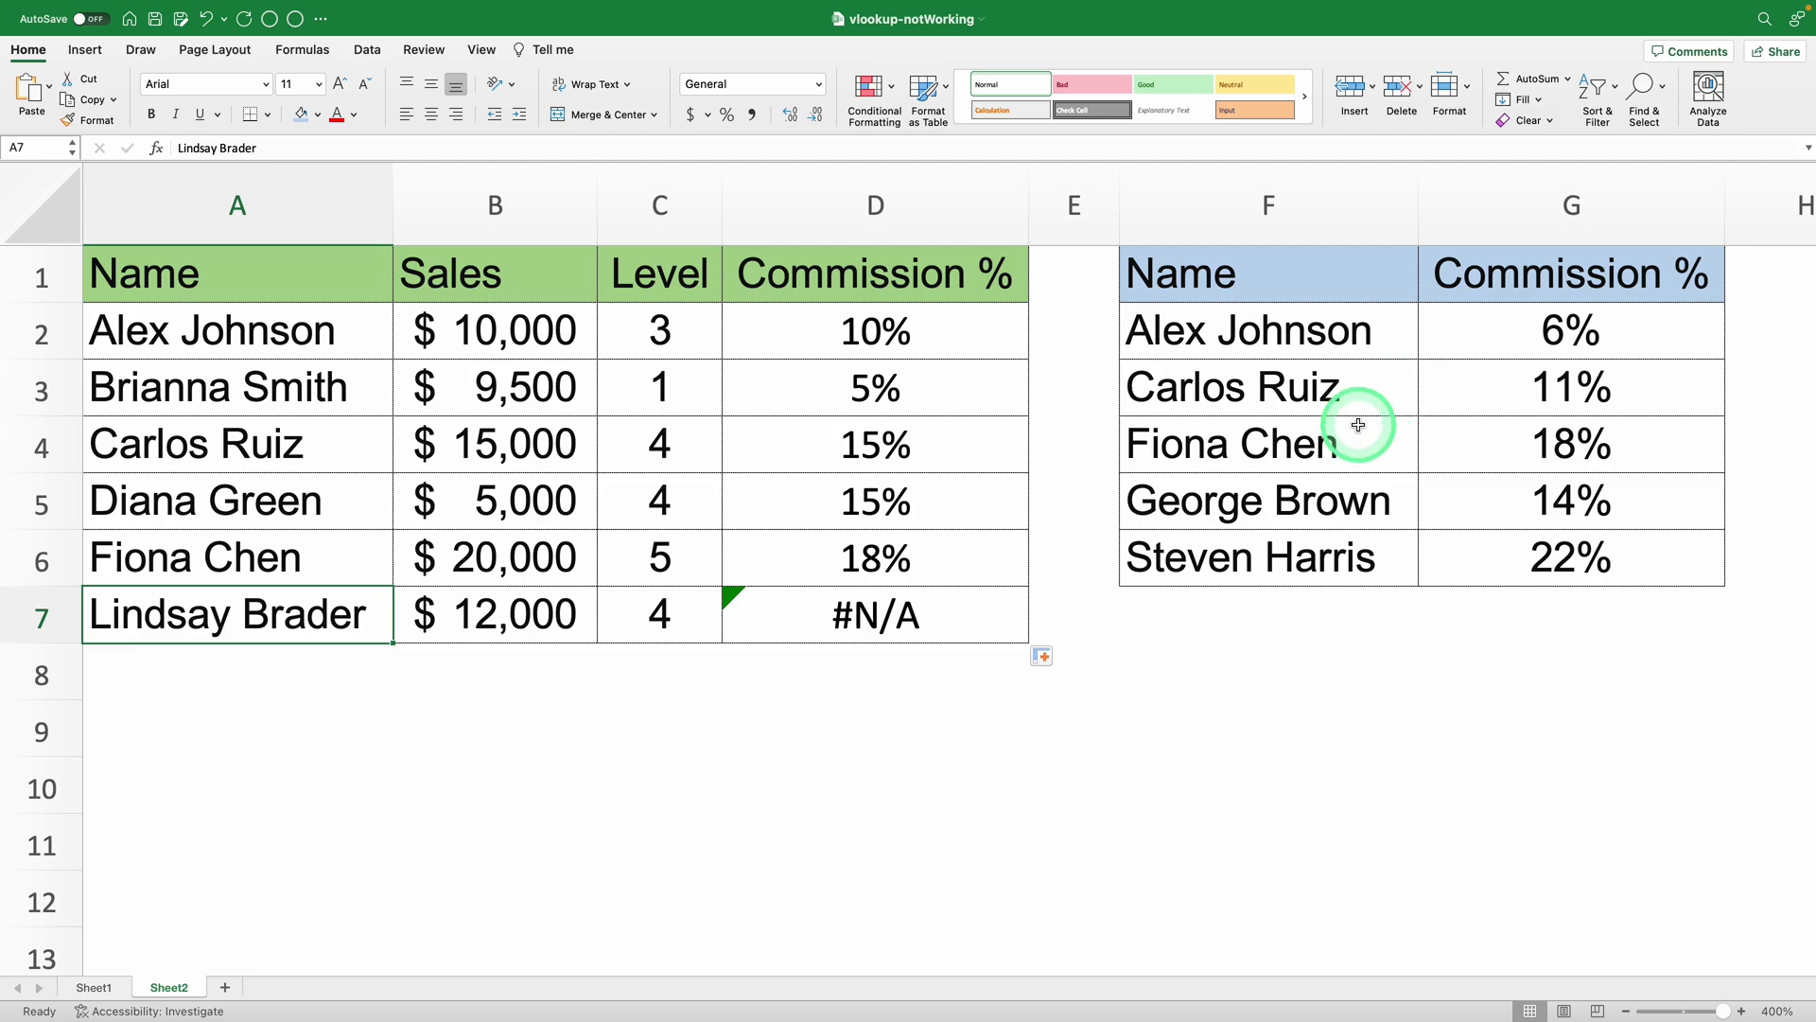
pyautogui.doubleClick(876, 615)
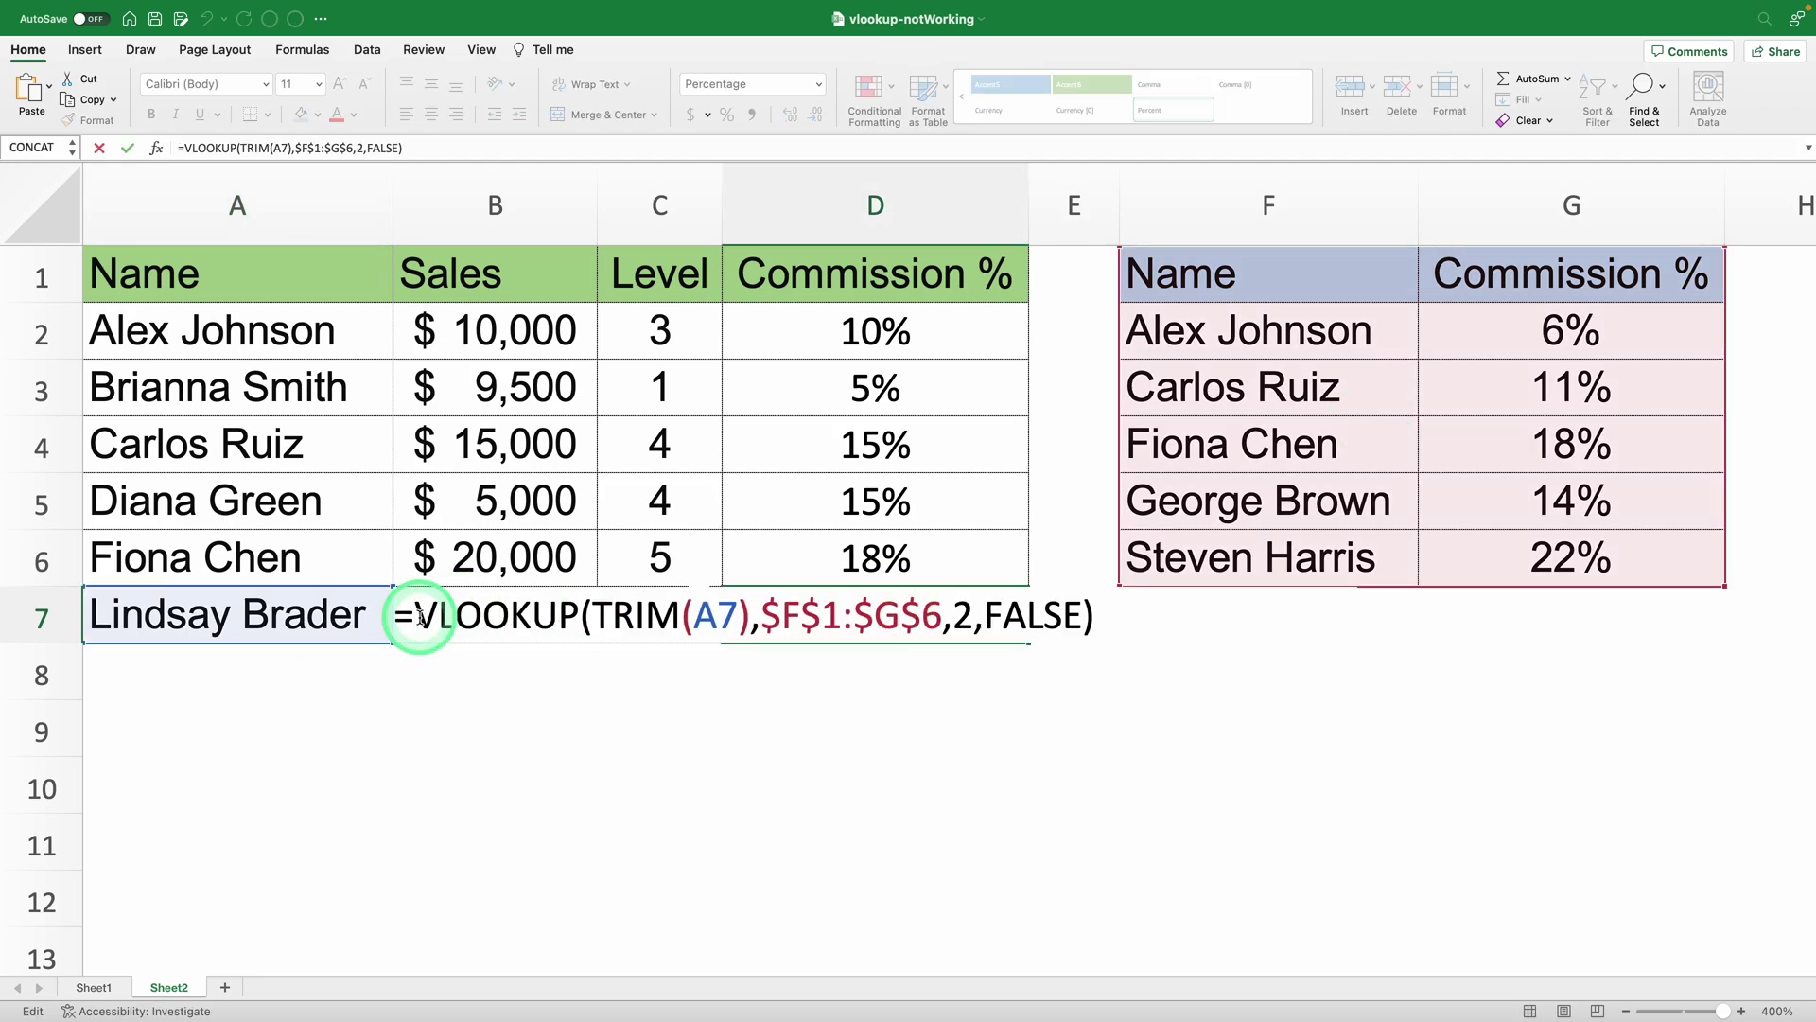
pyautogui.write('ifer')
pyautogui.press('Tab')
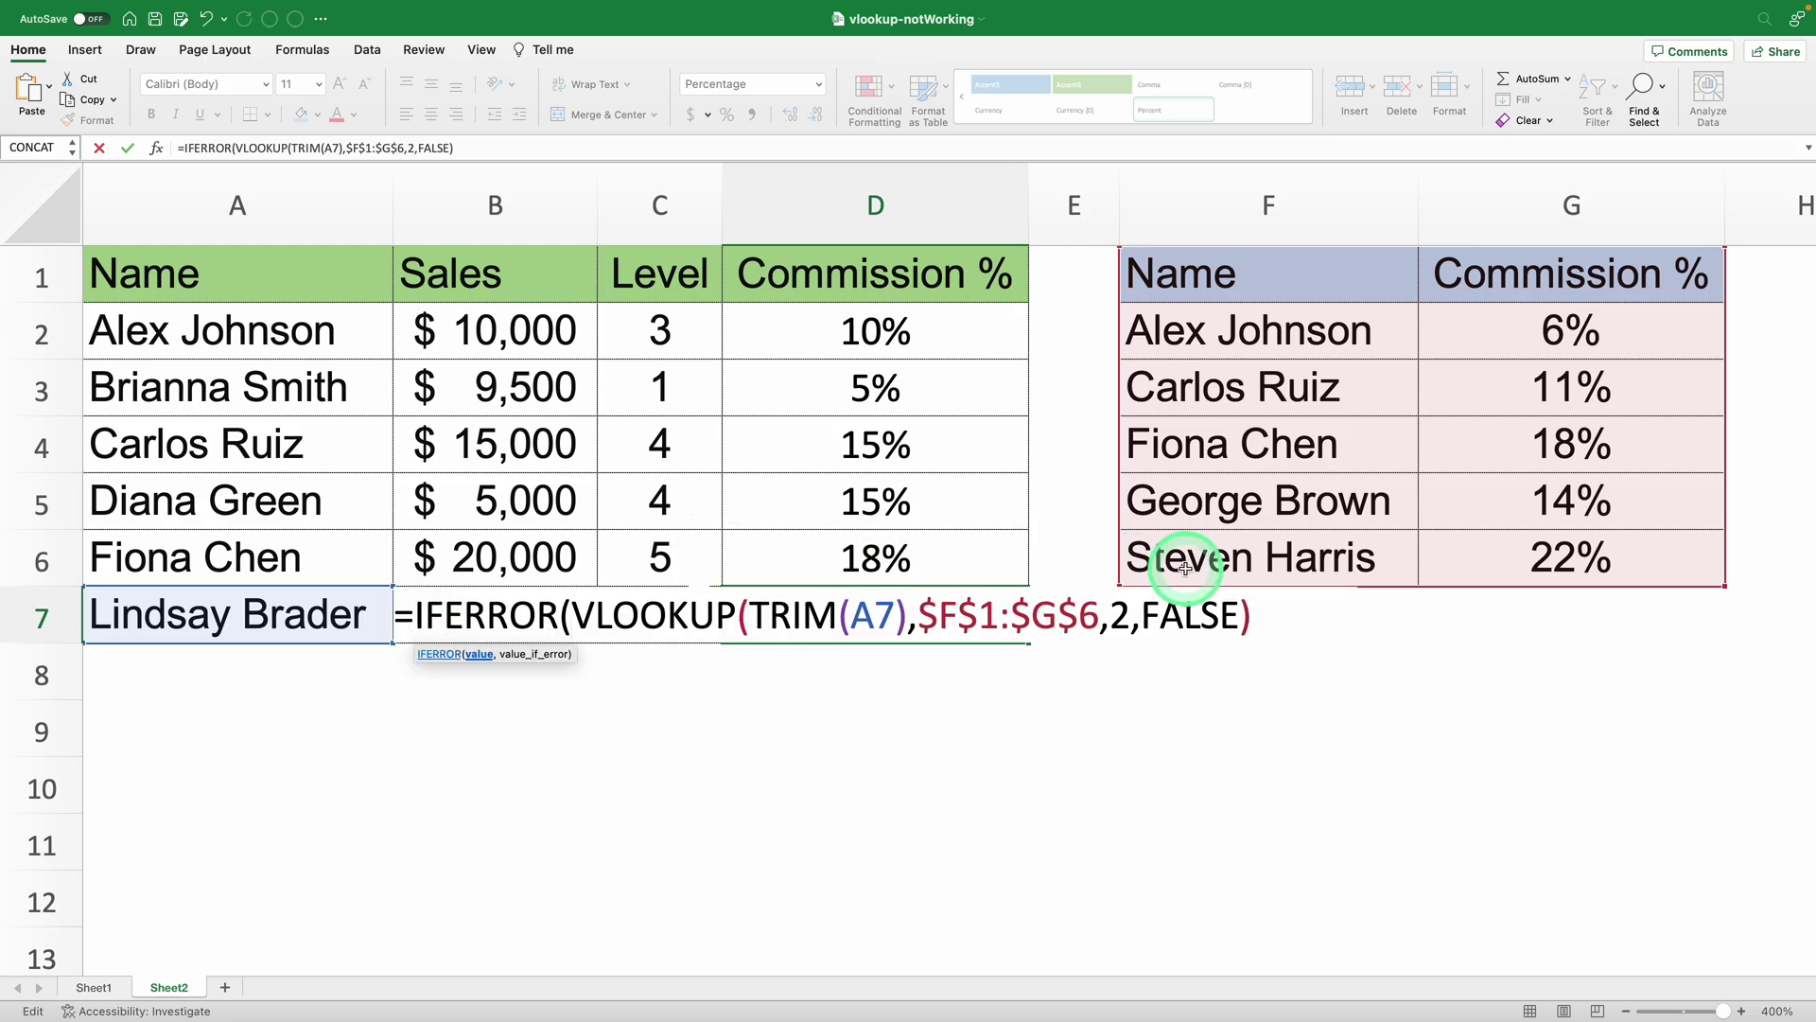
pyautogui.click(1255, 618)
pyautogui.write(',')
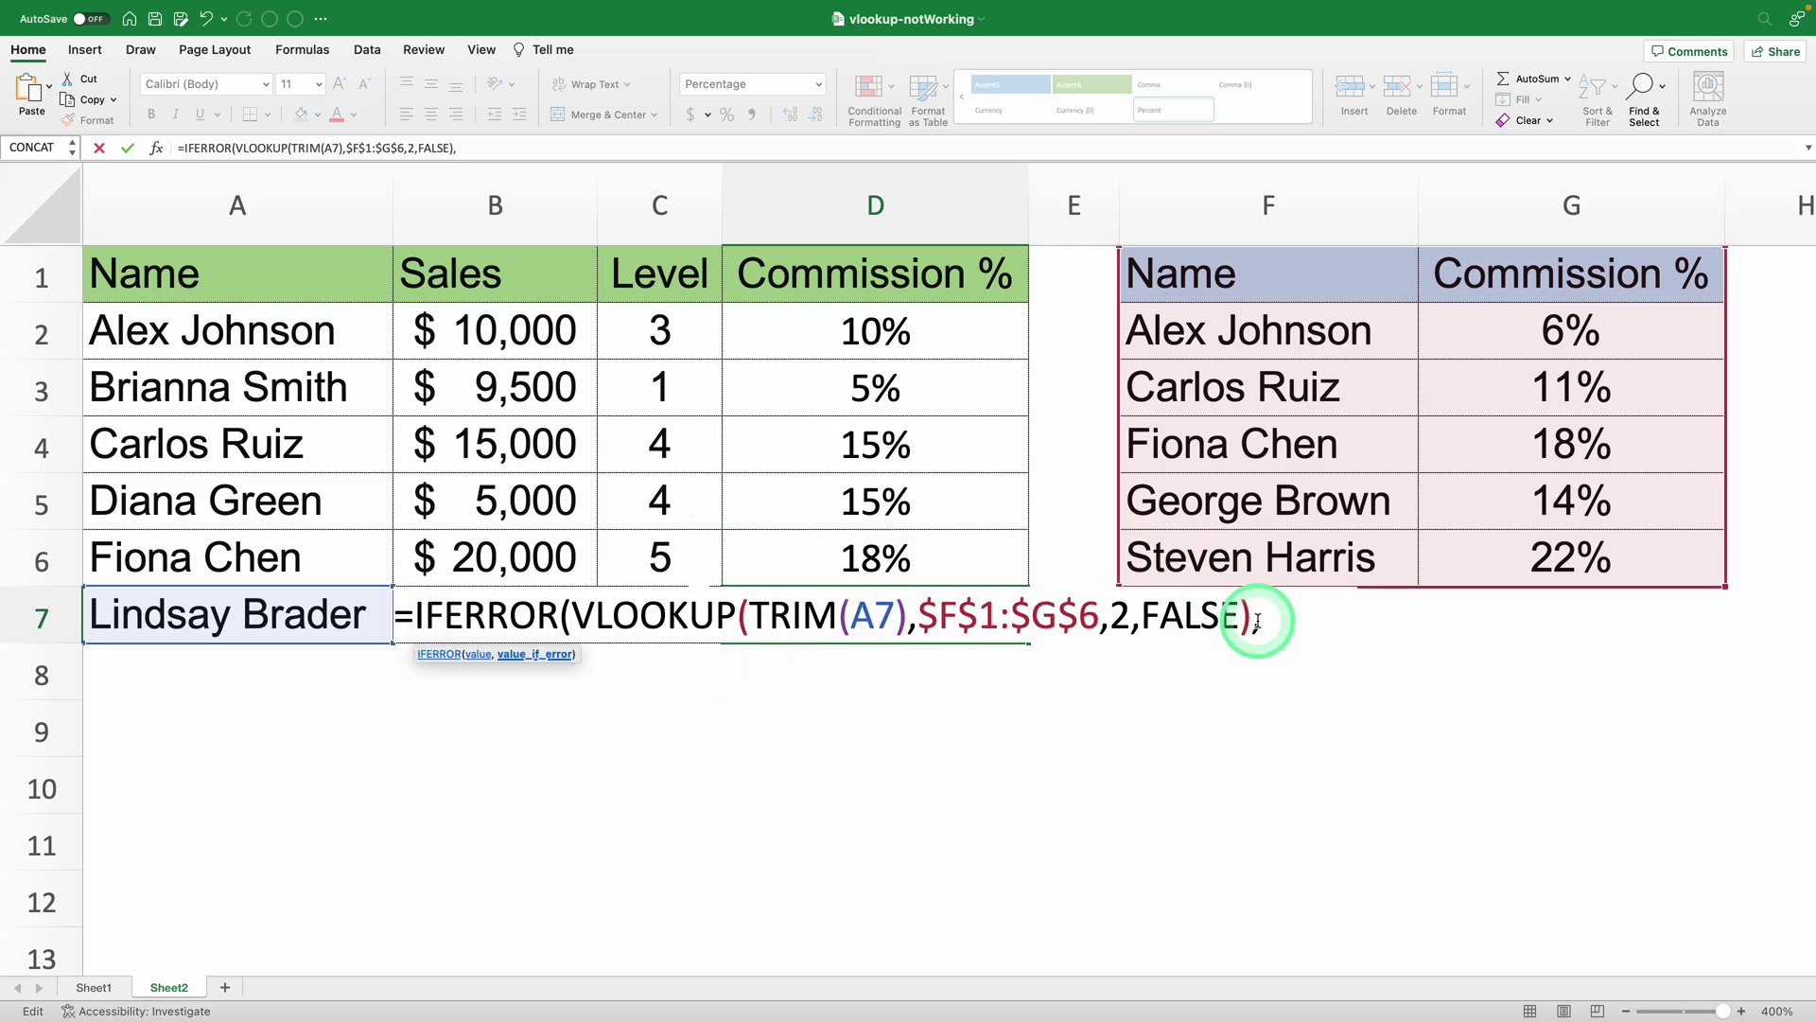
pyautogui.write('"Non ex')
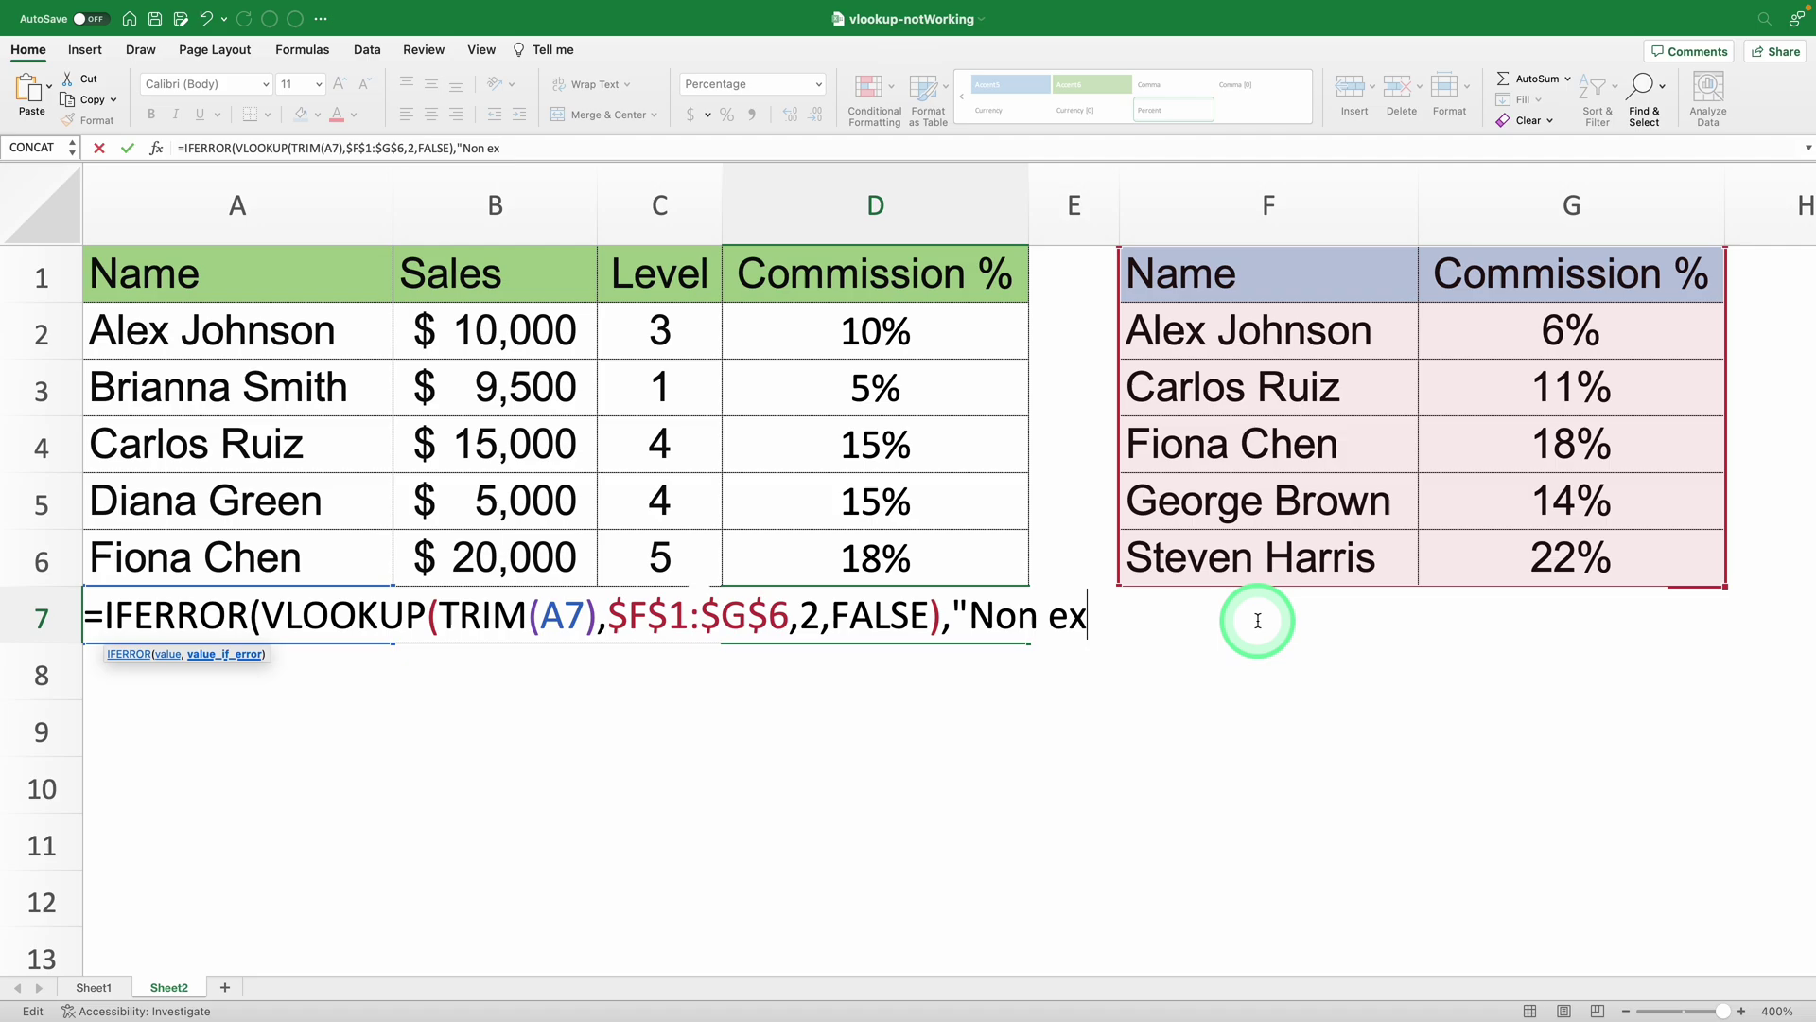
pyautogui.write('isting recor')
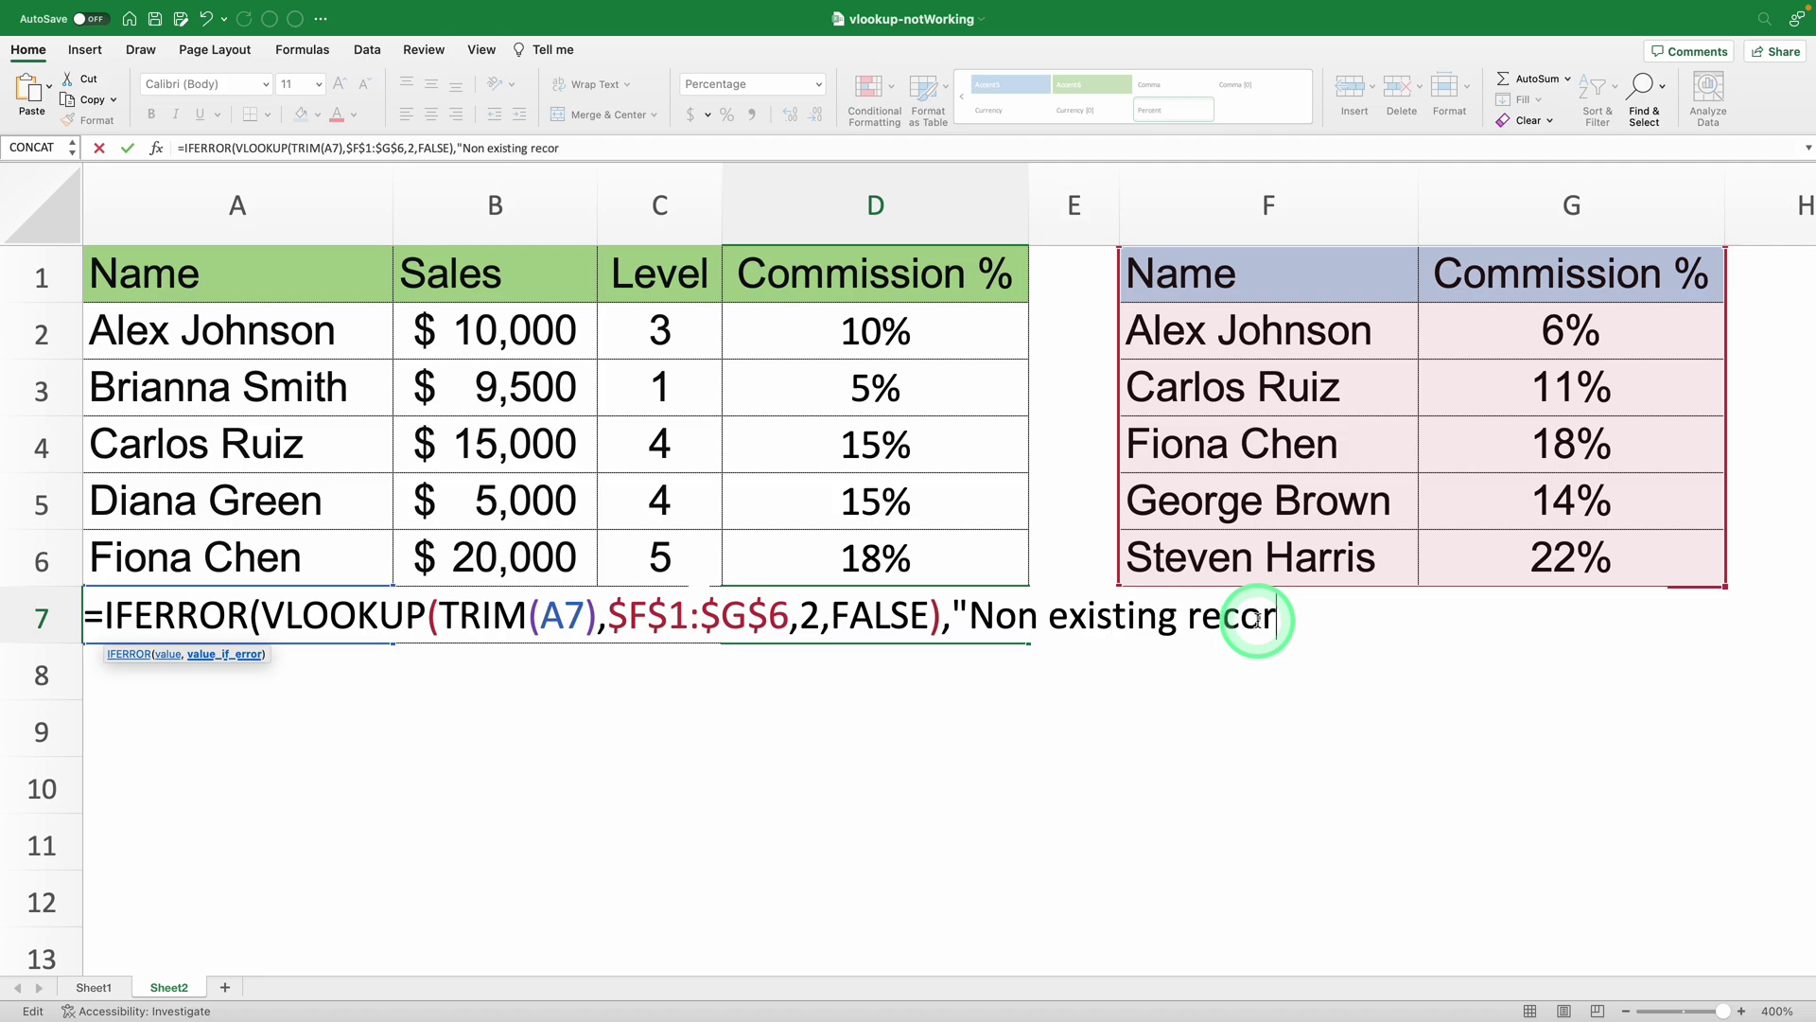
pyautogui.write('d")')
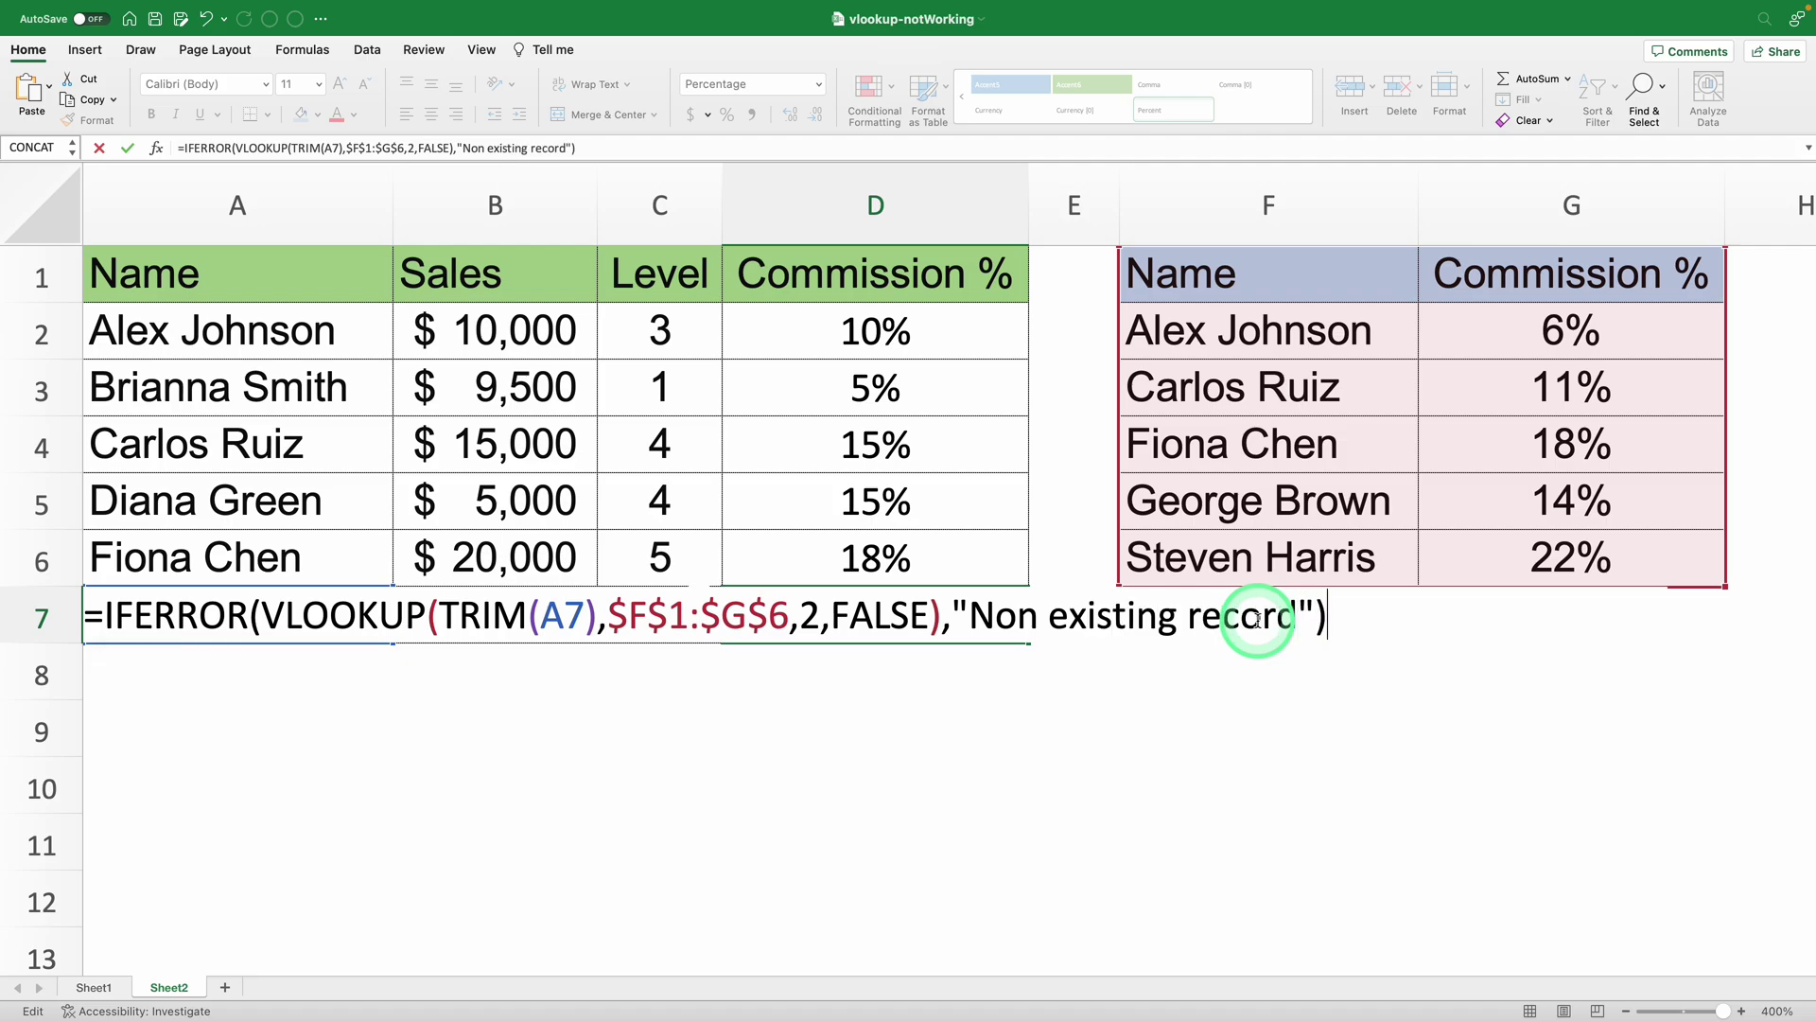
pyautogui.press('Return')
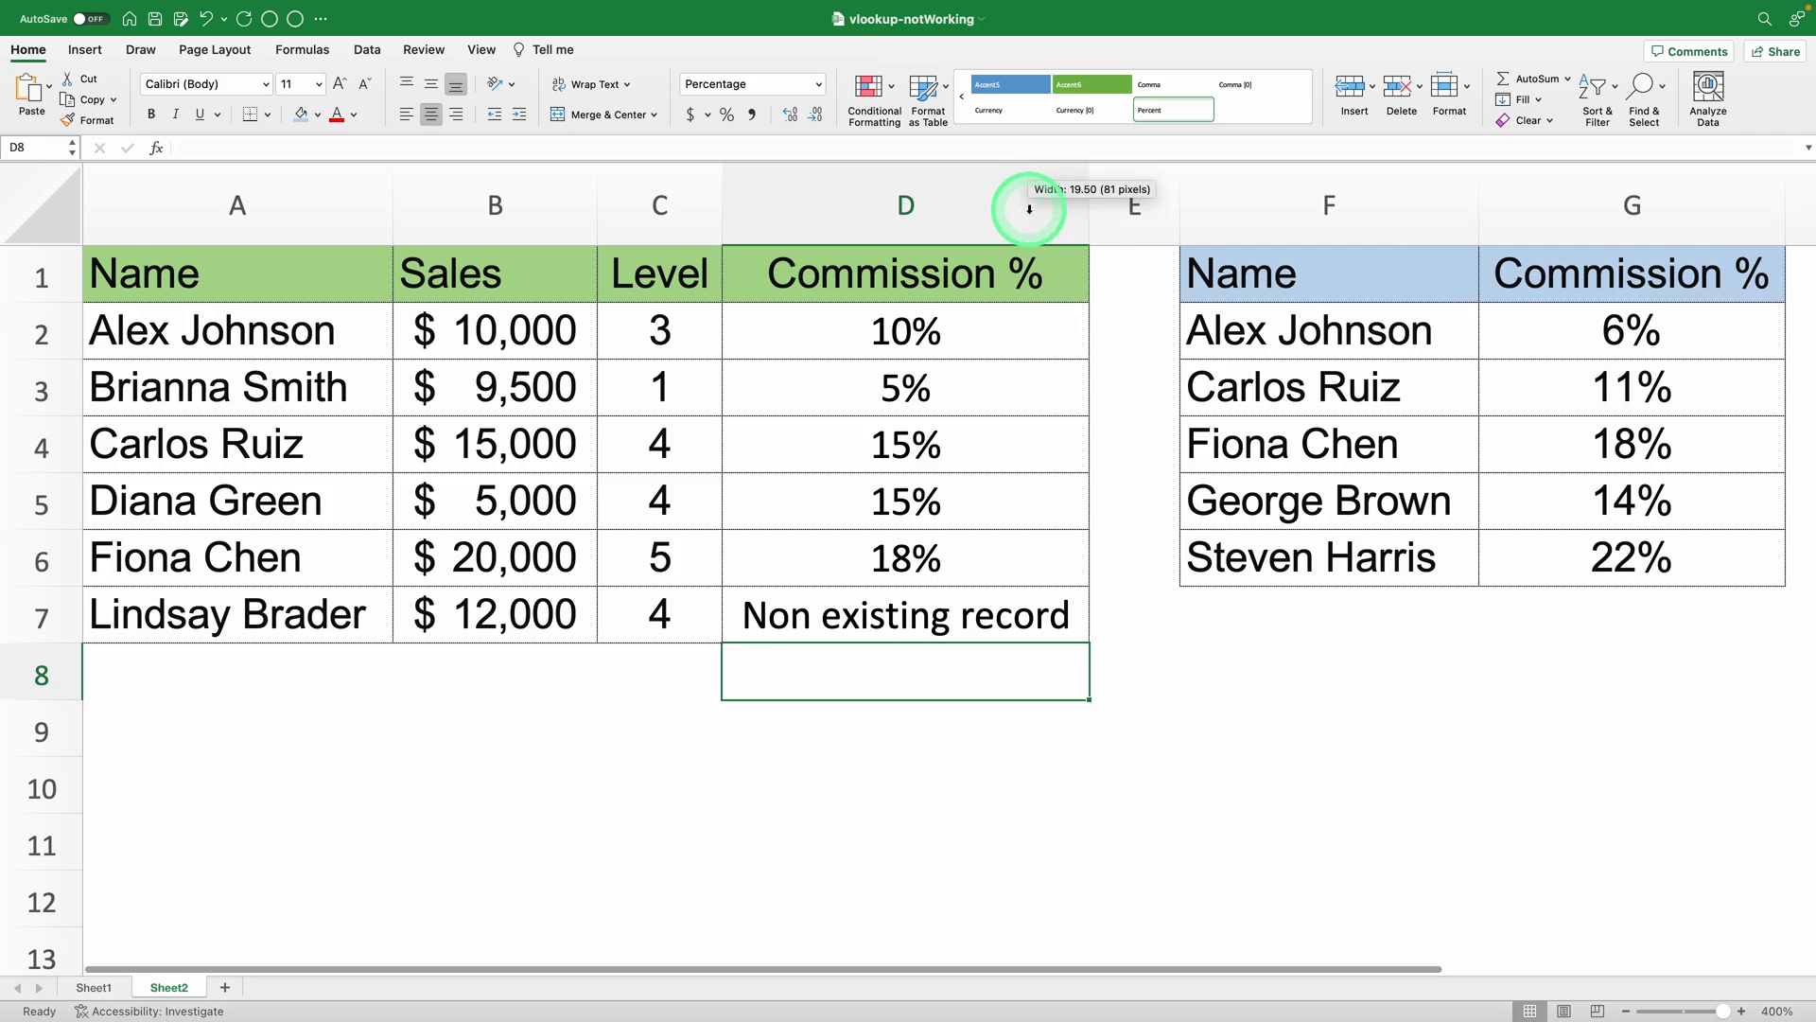